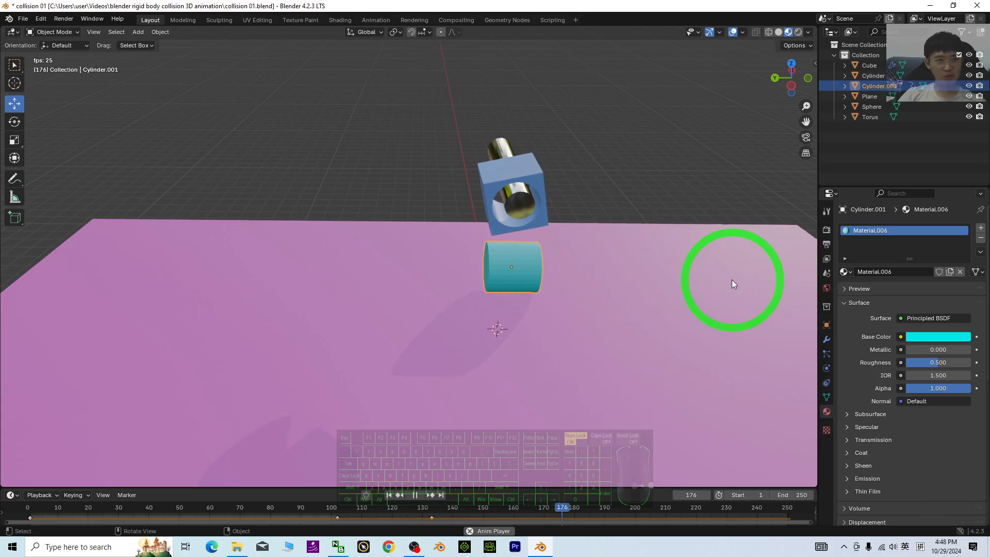
Inspect the playing collision animation around the teal cylinder, stop playback and return to frame 1
middle_drag(486, 320, 517, 307)
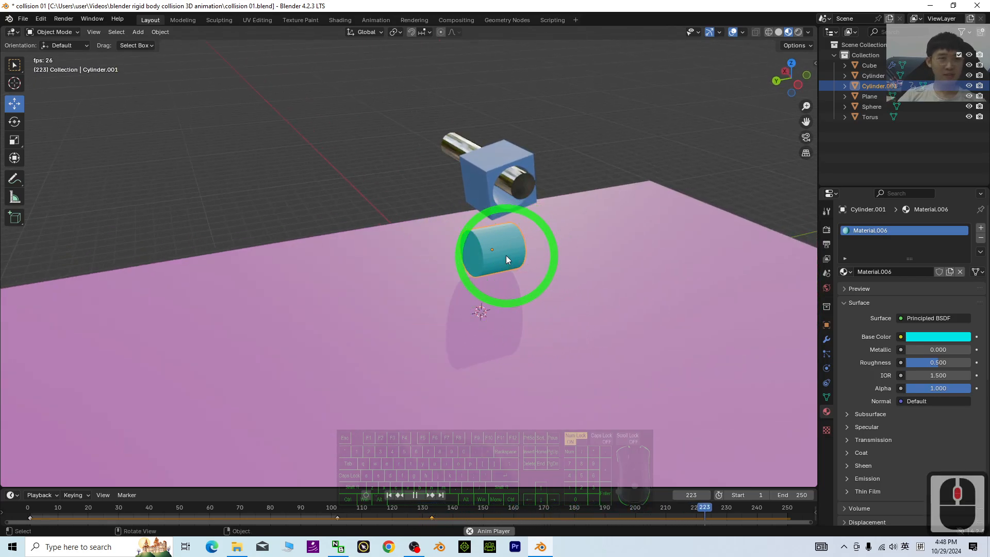
click(414, 495)
click(389, 495)
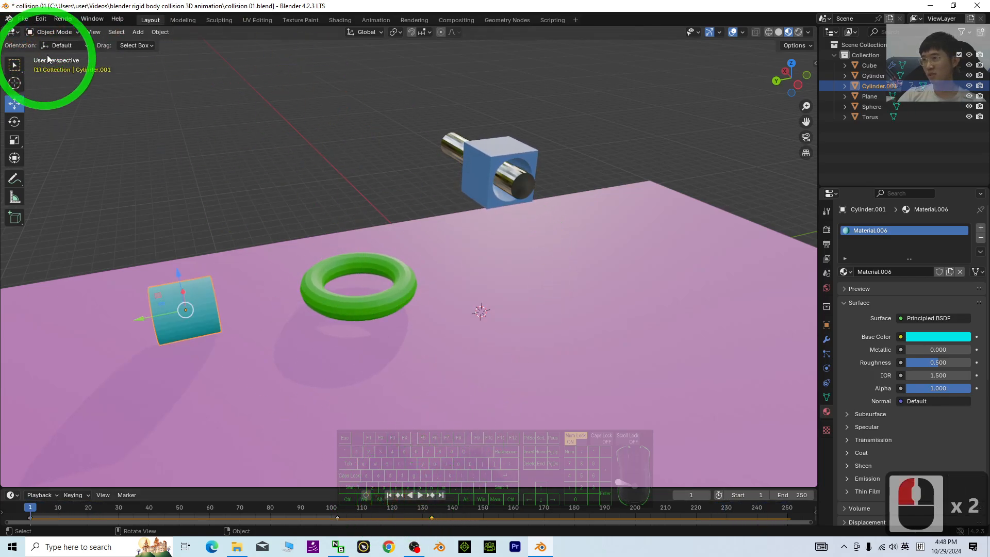
Start a new General file and delete the default camera, cube and light
click(21, 20)
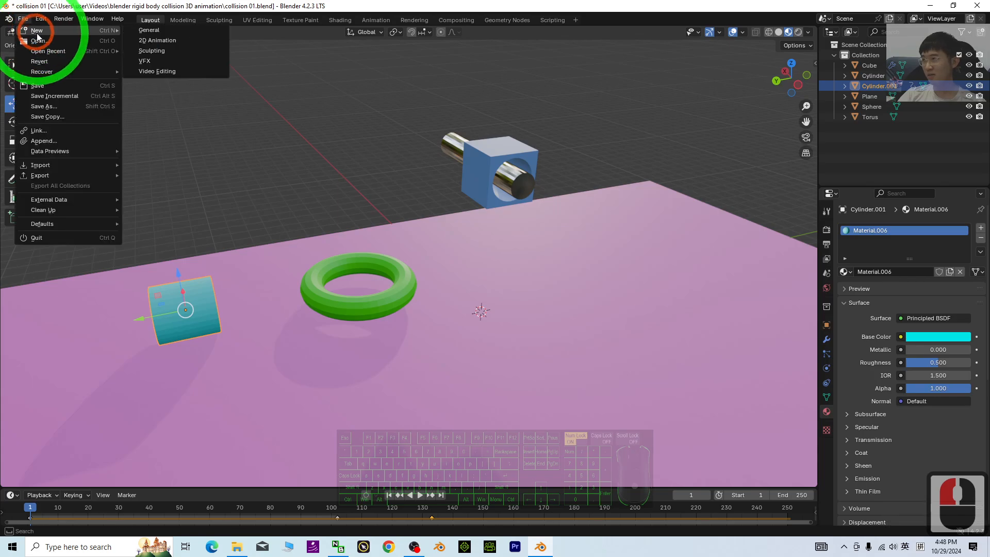
click(188, 32)
click(503, 294)
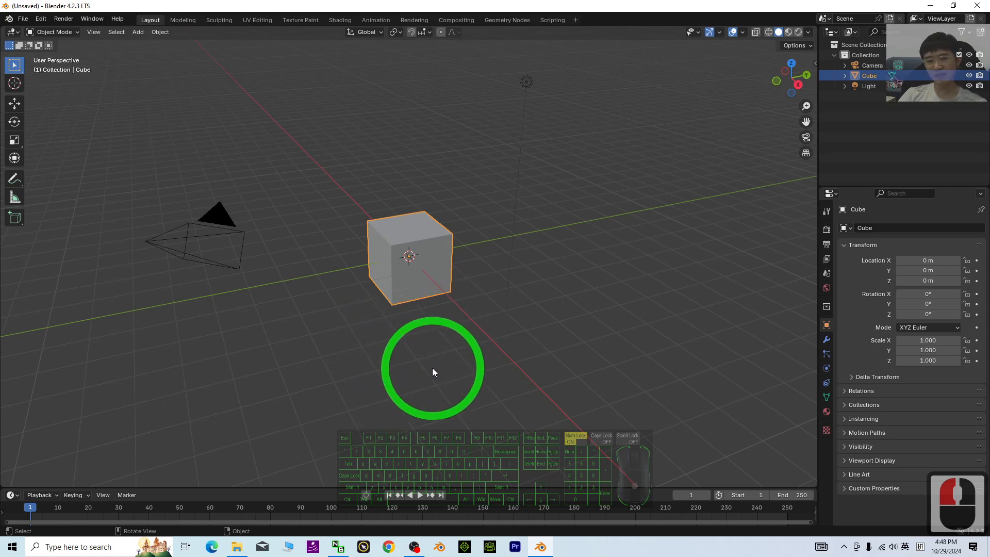
key(a)
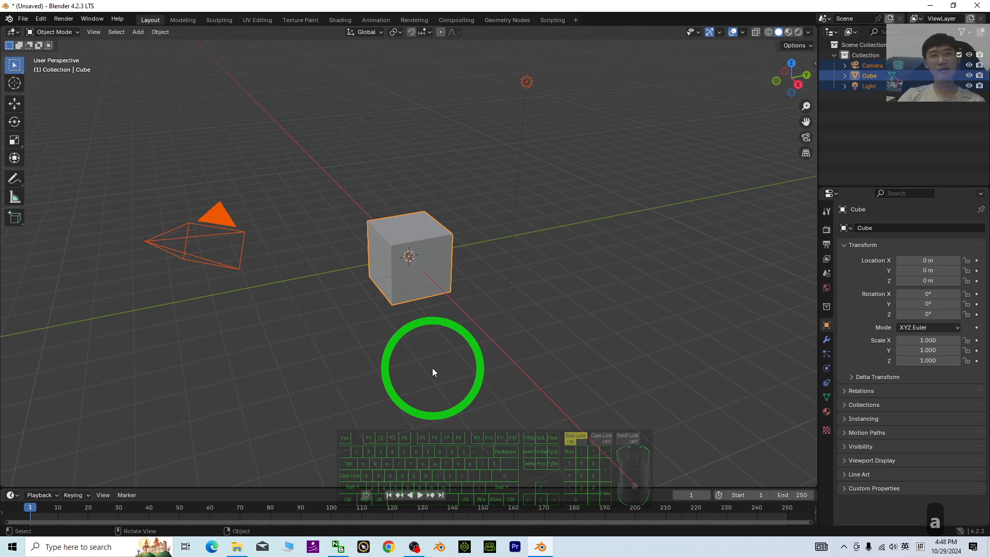
key(Delete)
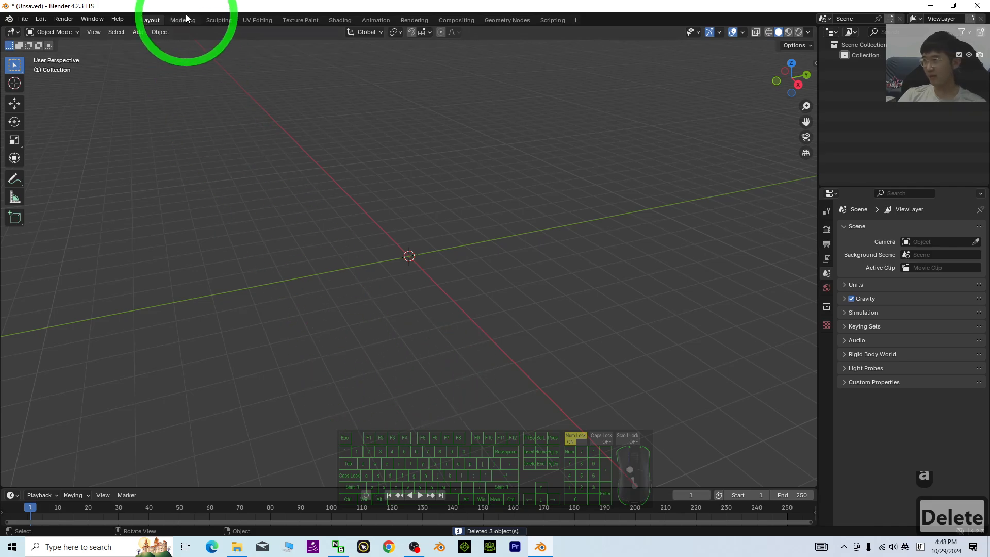
Add a mesh plane at the origin and scale it up uniformly by a factor of about 9.4 as the ground
click(138, 32)
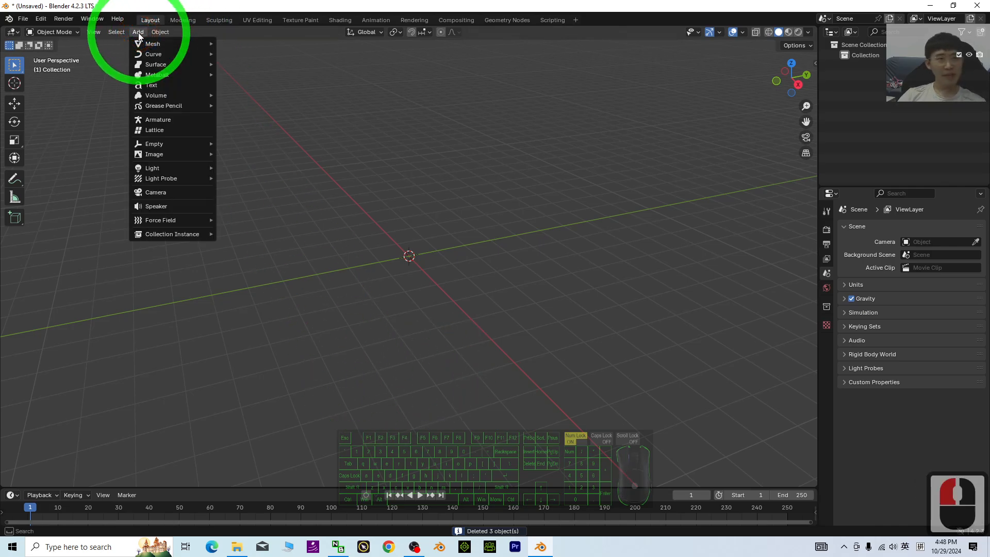
mouse_move(159, 45)
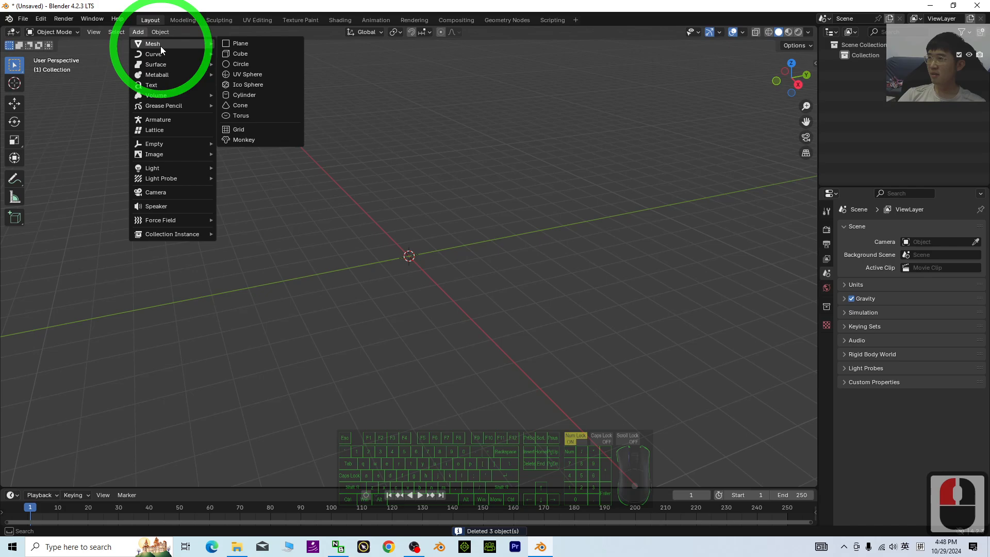
click(245, 44)
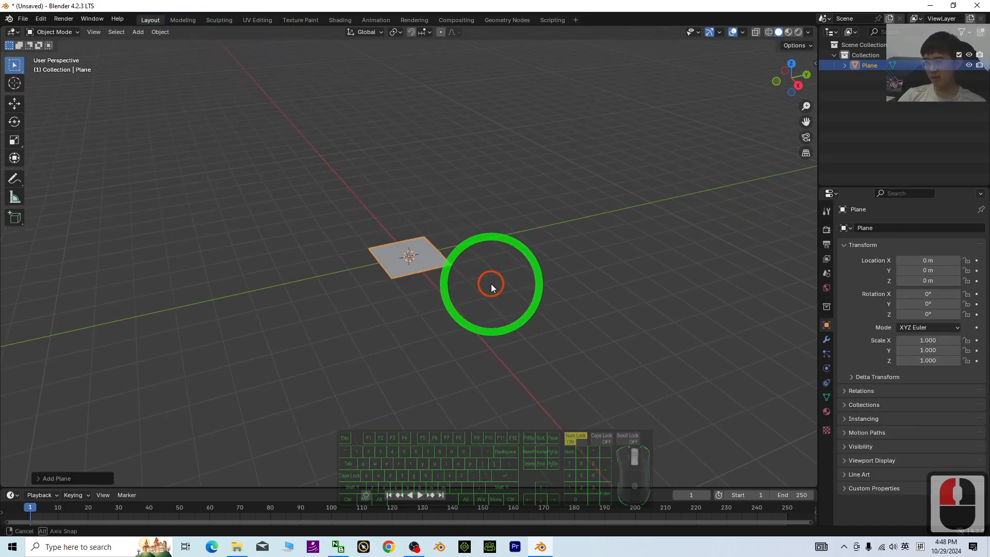
key(s)
click(543, 287)
key(s)
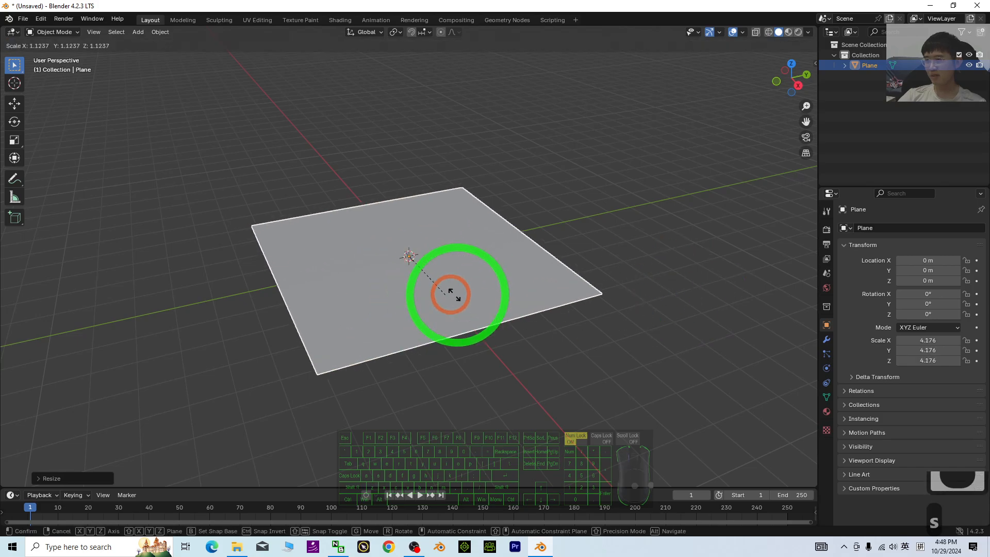
click(515, 295)
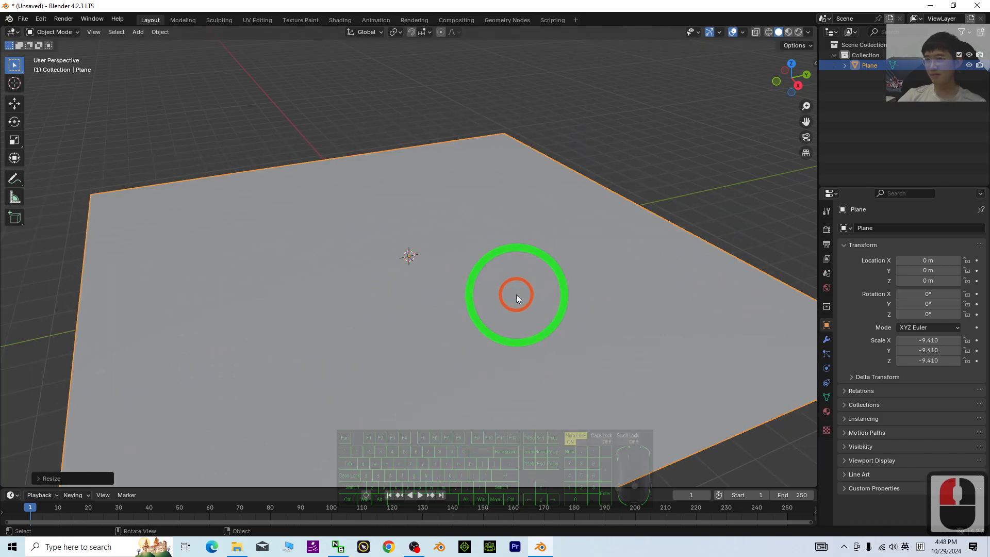
Switch the viewport to Material Preview shading with the whole ground plane in view
scroll(694, 109, down, 2)
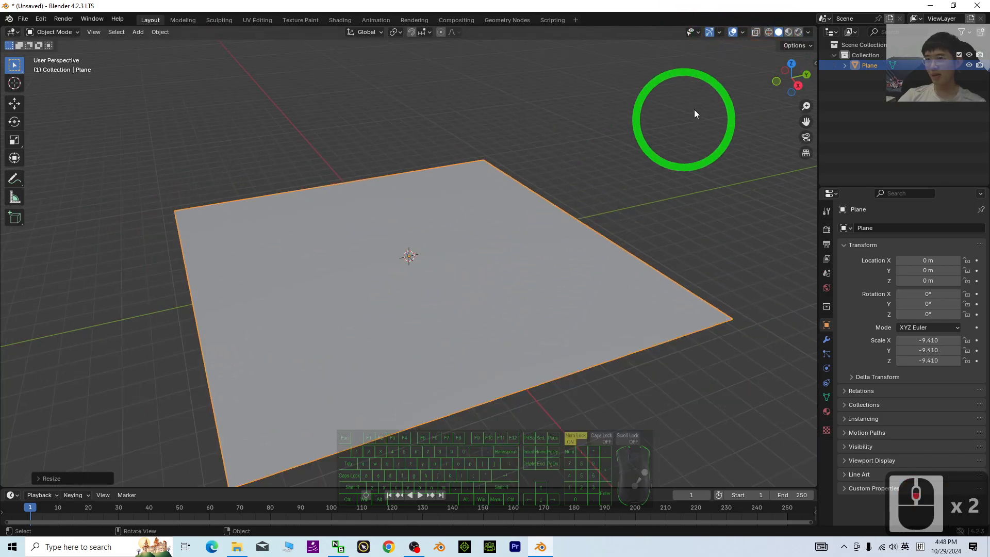
click(788, 32)
scroll(463, 260, up, 5)
scroll(462, 264, down, 2)
mouse_move(444, 371)
middle_down()
mouse_move(442, 346)
mouse_move(449, 369)
middle_up()
scroll(533, 298, down, 2)
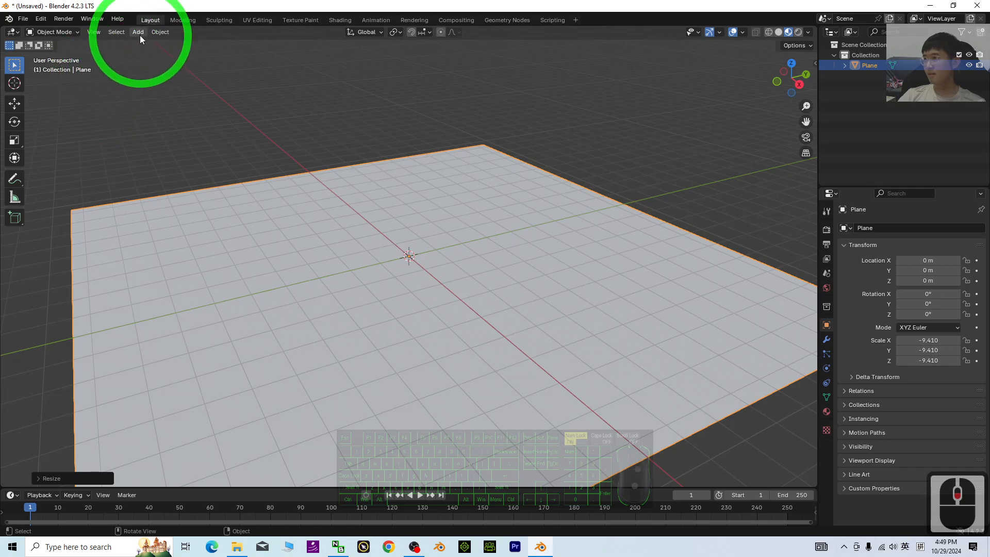
Add a UV sphere and move it straight up along Z to about 7.11 m above the plane
click(138, 32)
mouse_move(148, 46)
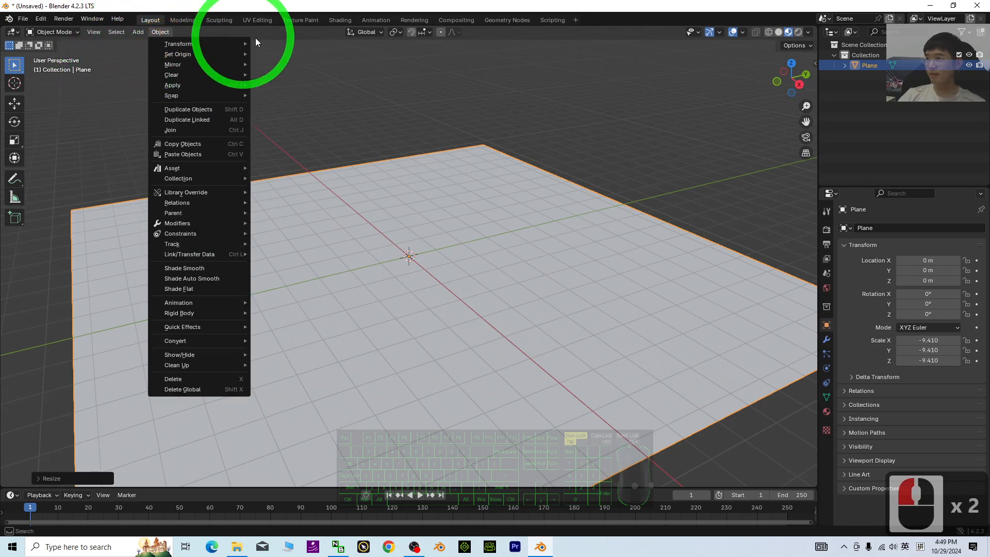
click(138, 32)
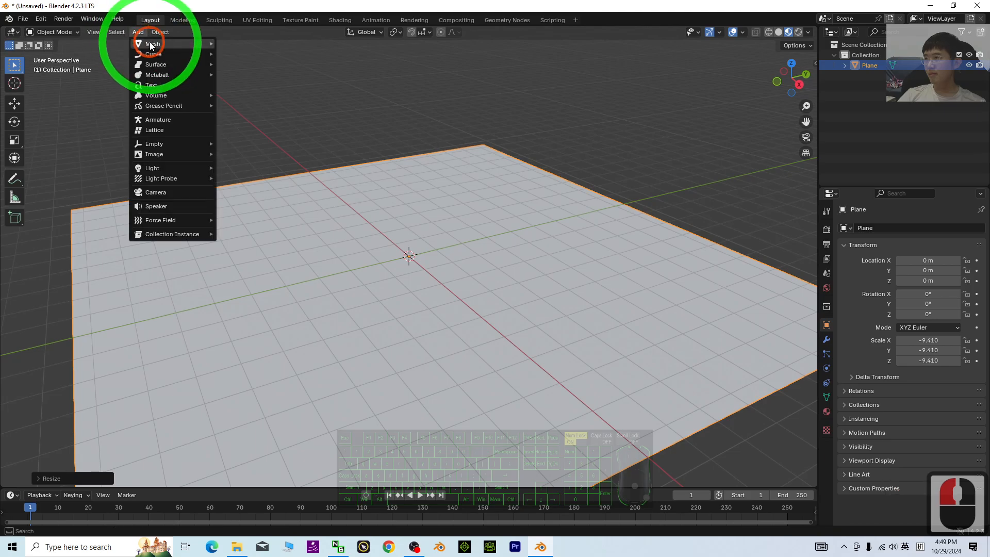
click(155, 44)
click(247, 75)
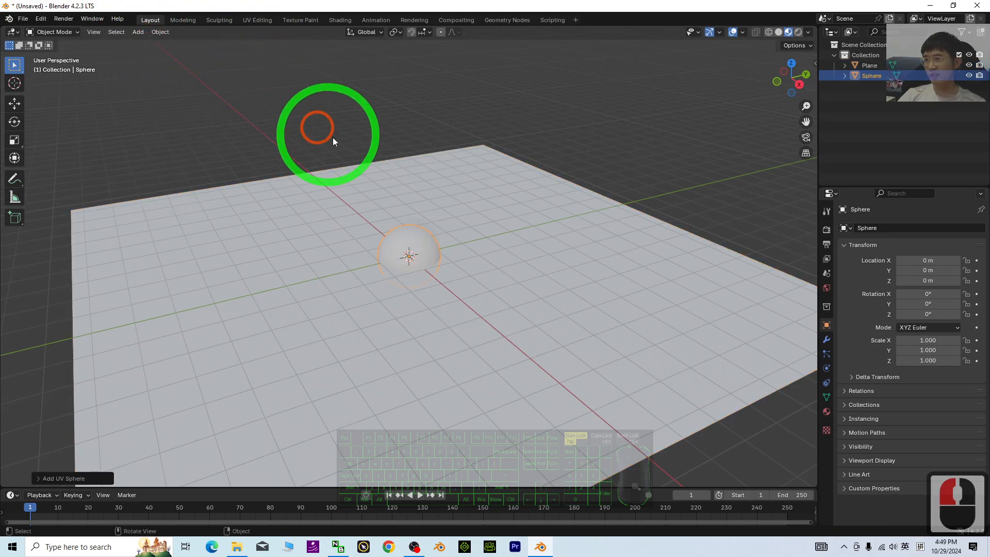
scroll(409, 260, down, 2)
click(14, 103)
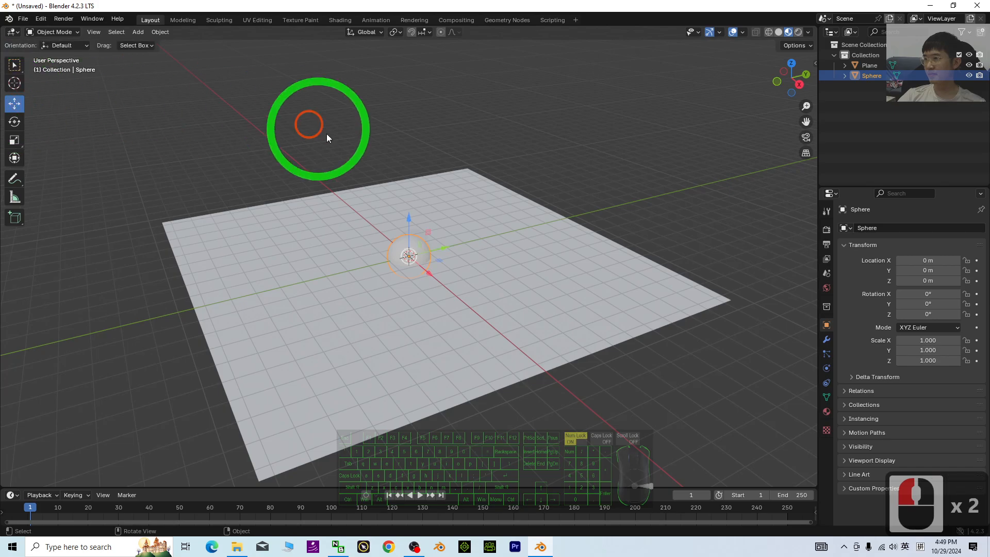
drag(409, 221, 409, 65)
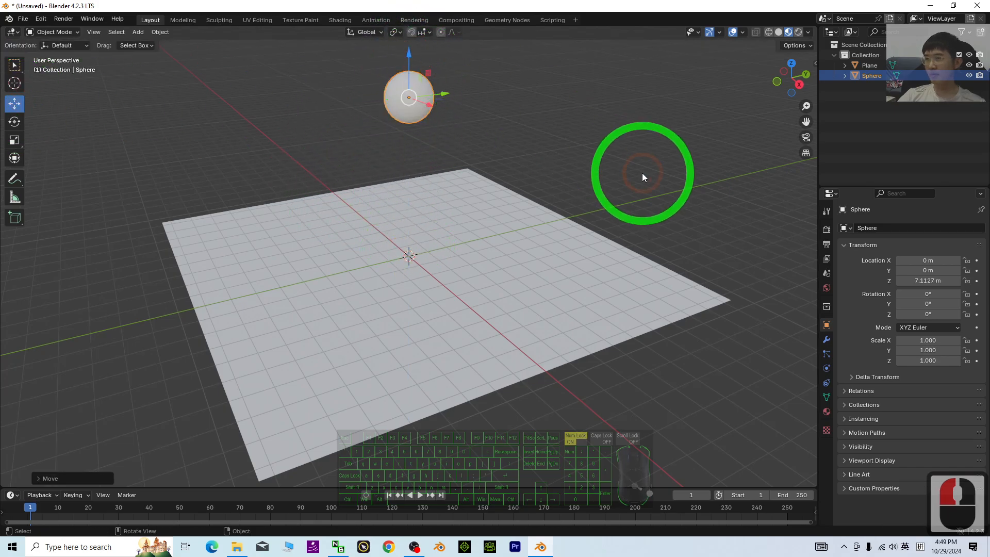
Play the animation with no physics on the sphere, stop it and return to frame 1
shift+middle_drag(643, 177, 509, 340)
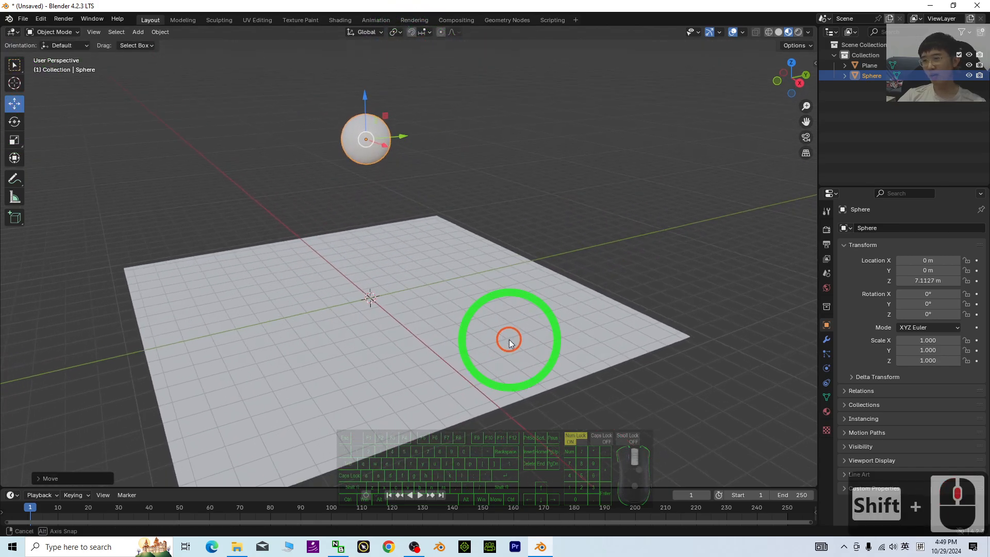
click(419, 495)
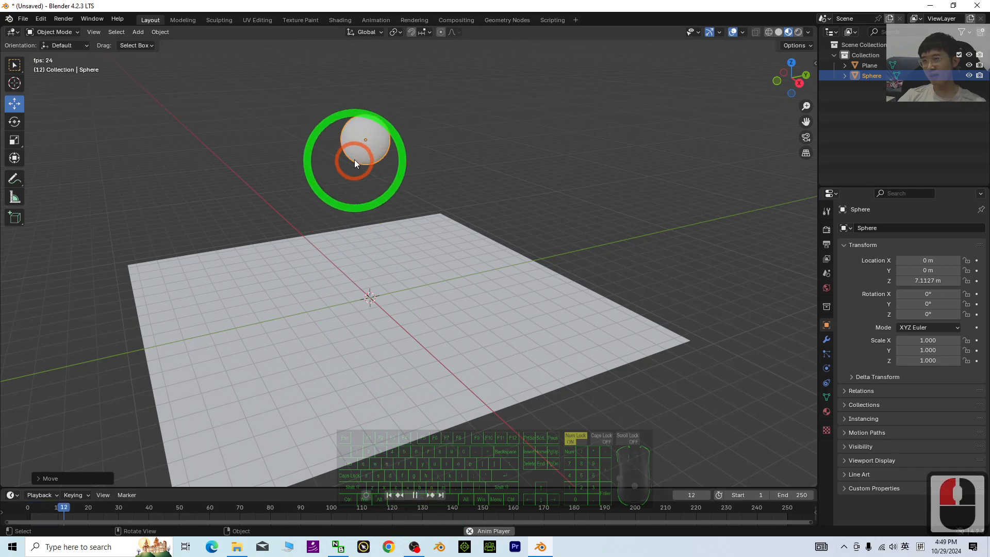
click(415, 494)
click(389, 495)
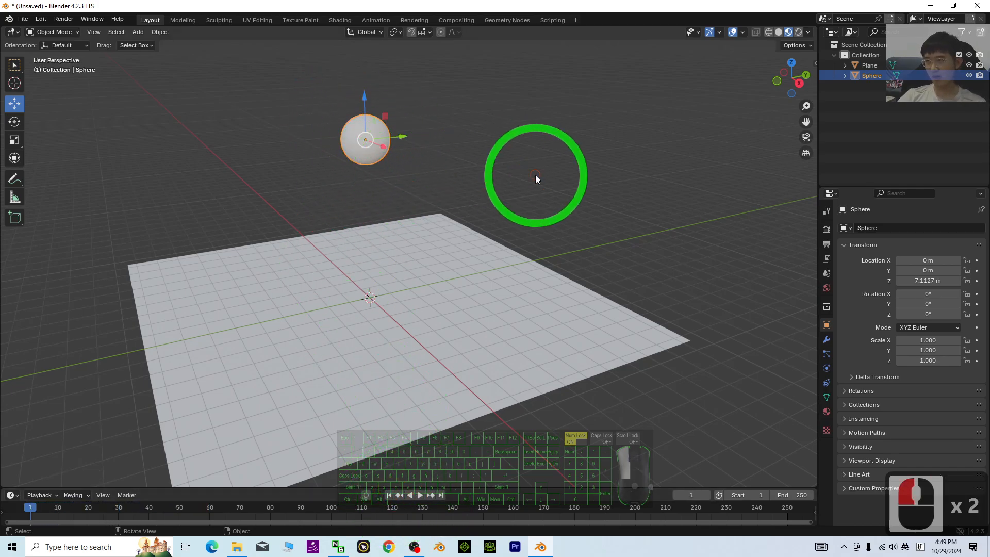
Add Rigid Body physics to the sphere, keeping the Active type
click(535, 176)
click(378, 126)
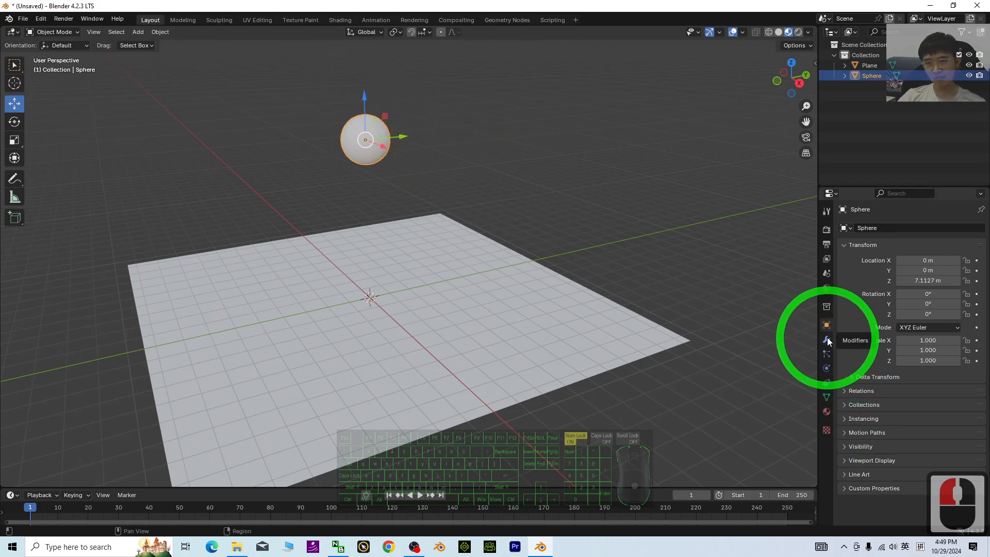
click(826, 368)
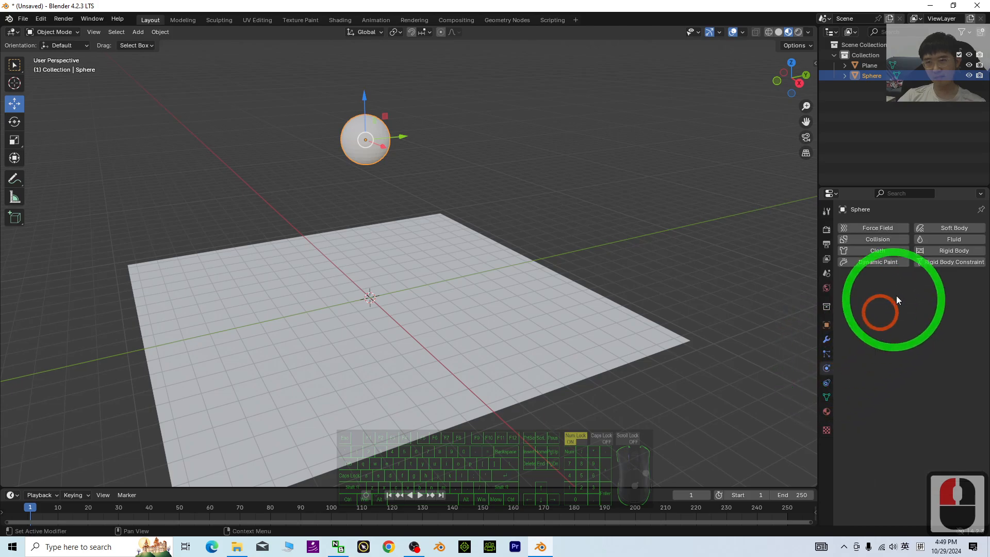
click(950, 252)
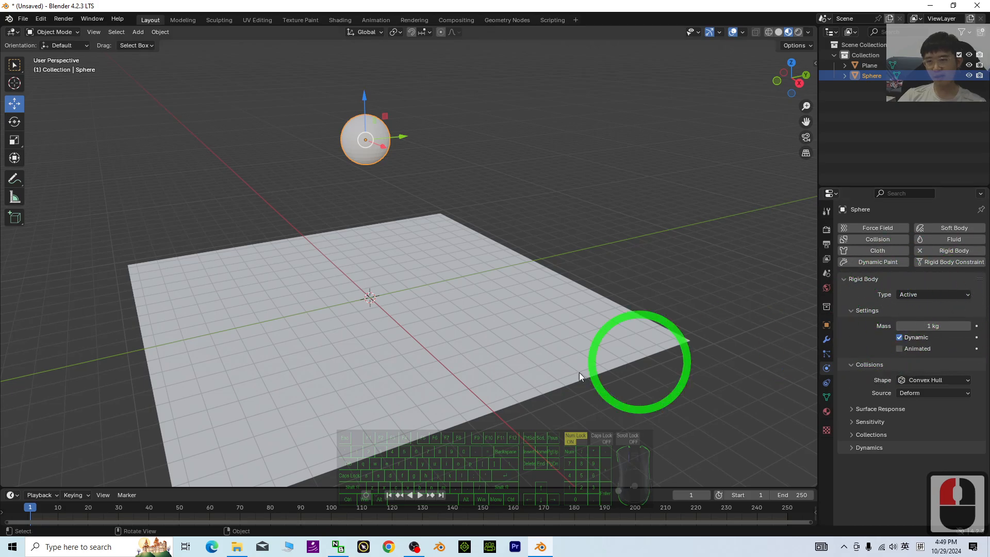
Play the simulation to check the sphere's fall relative to the plane, stop it and return to frame 1
click(420, 494)
scroll(481, 382, down, 4)
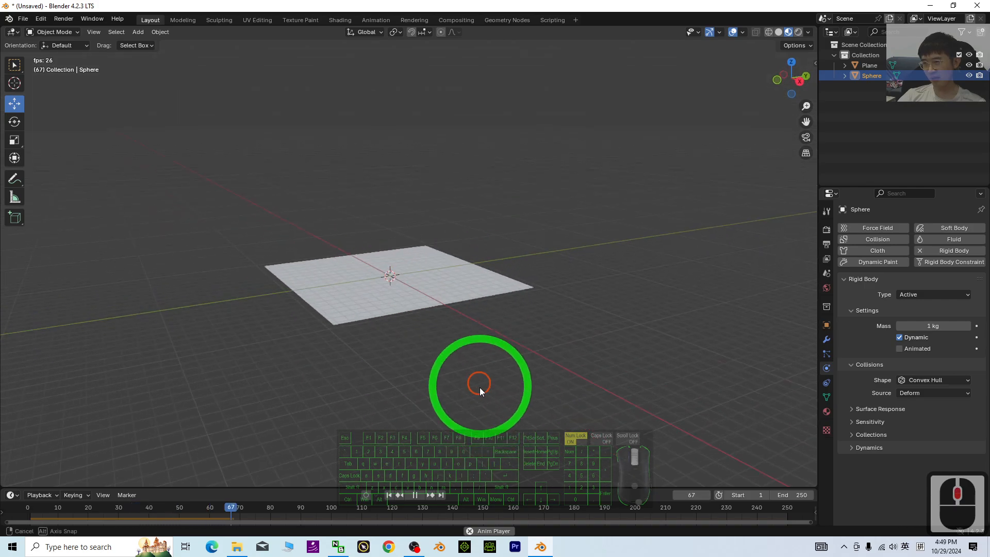
scroll(477, 361, up, 3)
scroll(285, 324, up, 4)
scroll(373, 316, down, 4)
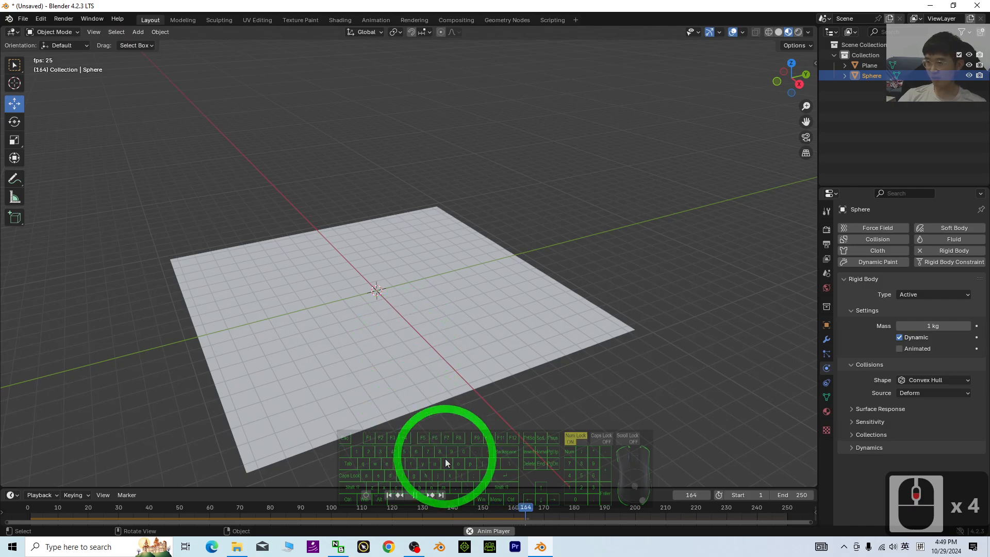
click(416, 494)
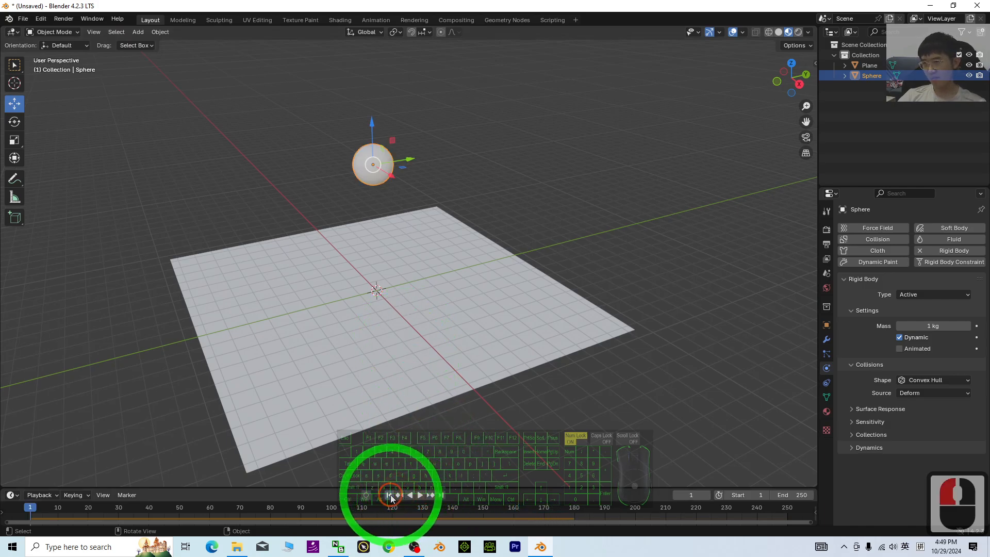
Add Rigid Body physics to the ground plane
click(448, 340)
click(518, 254)
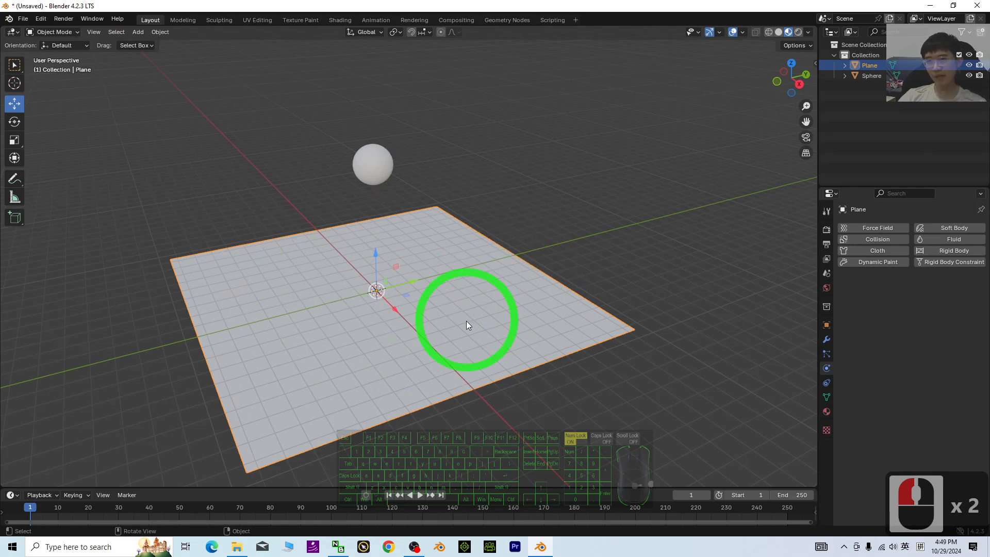
scroll(410, 358, up, 3)
scroll(412, 371, down, 2)
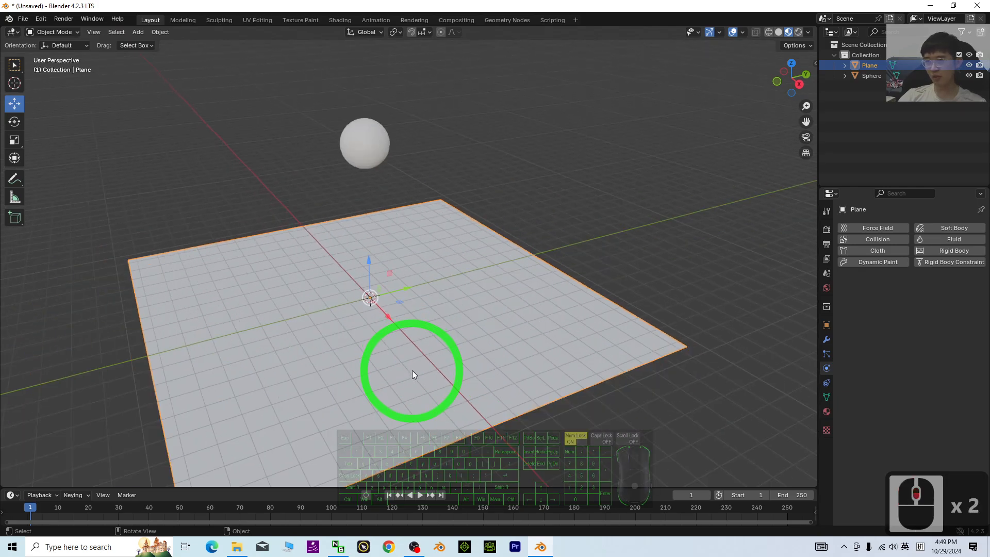
click(930, 254)
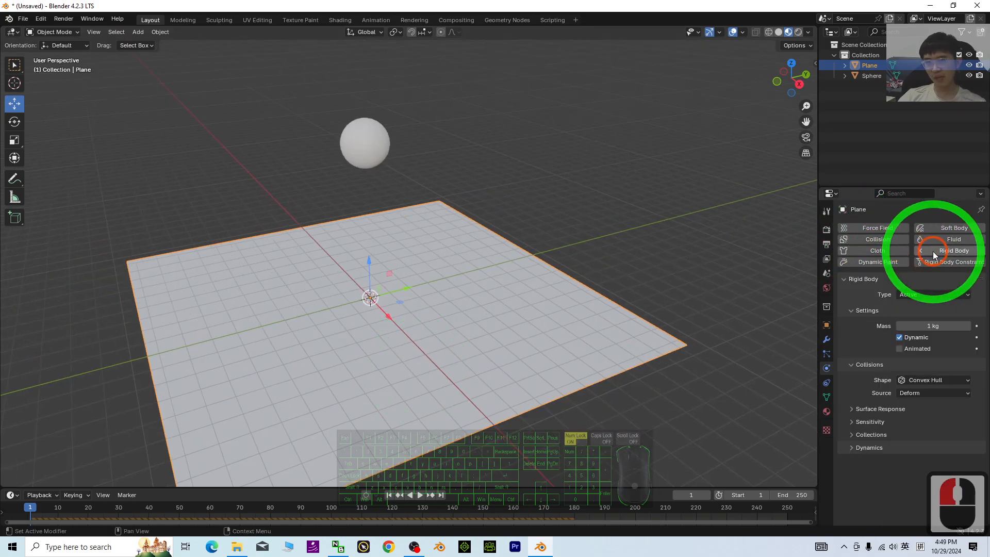
Switch the plane's rigid body type to Passive and back to Active
click(913, 293)
click(908, 316)
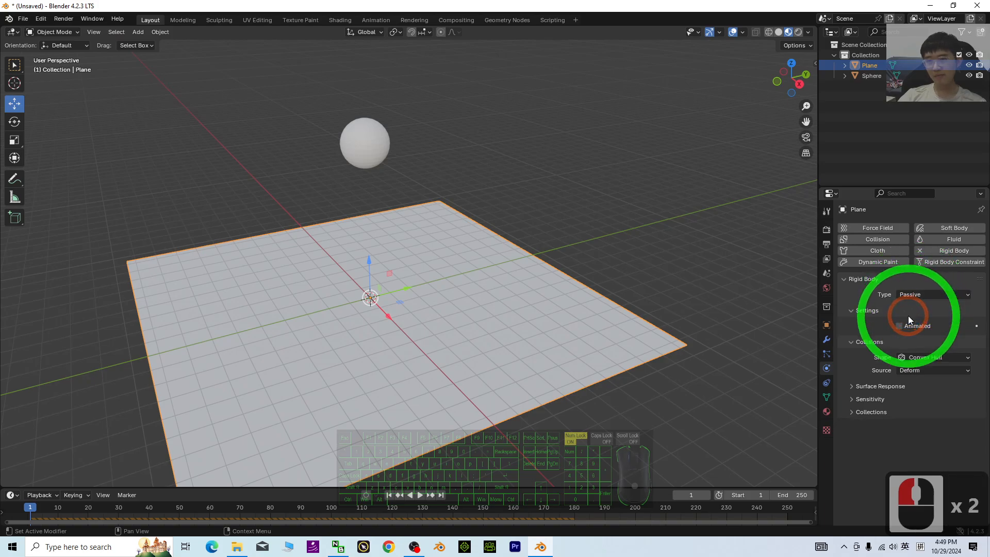
click(917, 296)
click(914, 286)
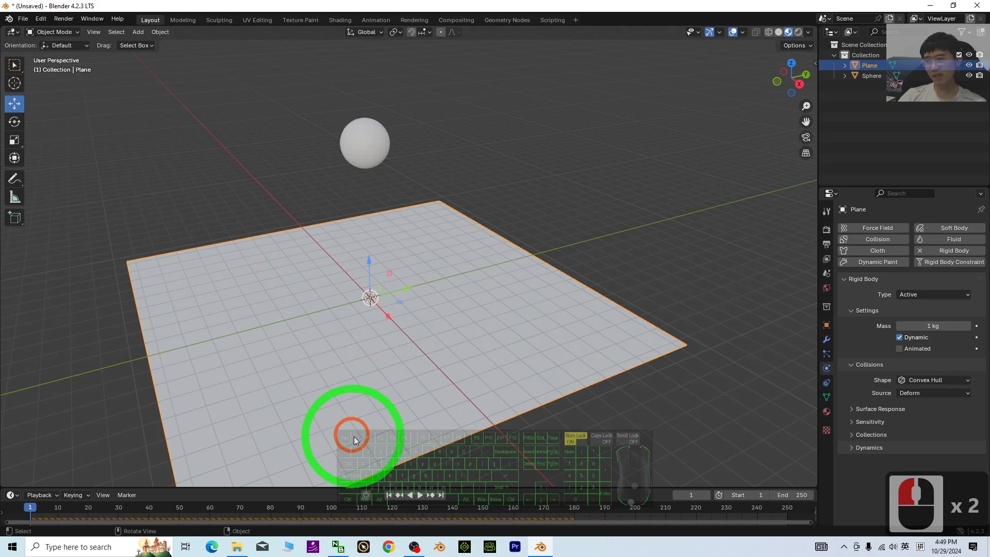
Play the simulation with the plane as an Active rigid body and return to frame 1
click(420, 495)
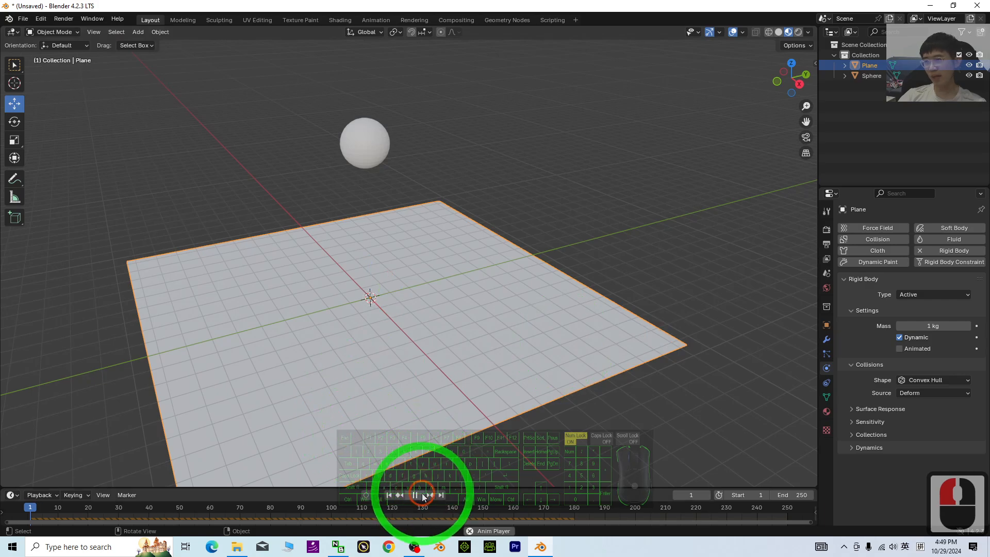
click(389, 496)
Set the ground plane's rigid body type to Passive
click(519, 321)
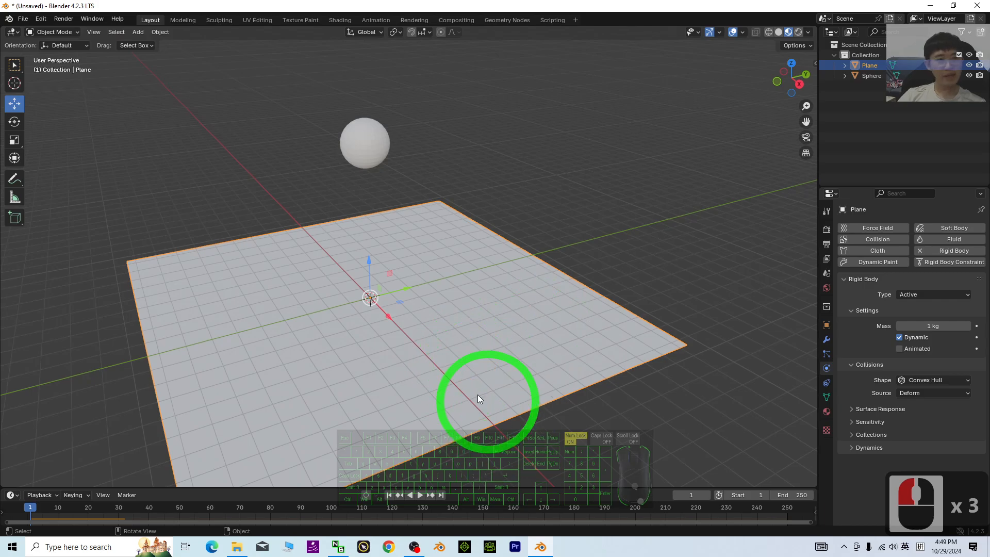
click(913, 296)
click(910, 324)
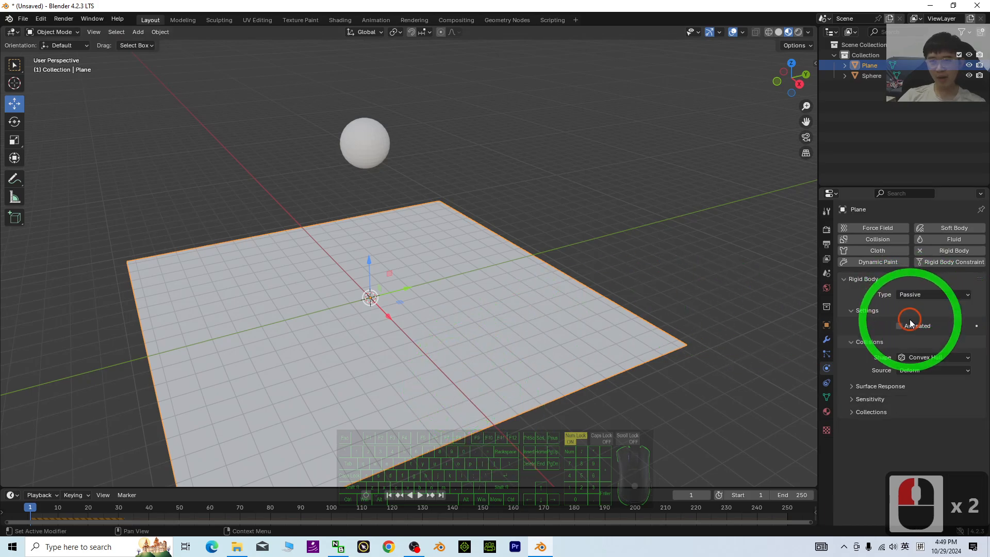
Play the simulation with the plane set to Passive, watch the sphere land, and return to frame 1
click(420, 495)
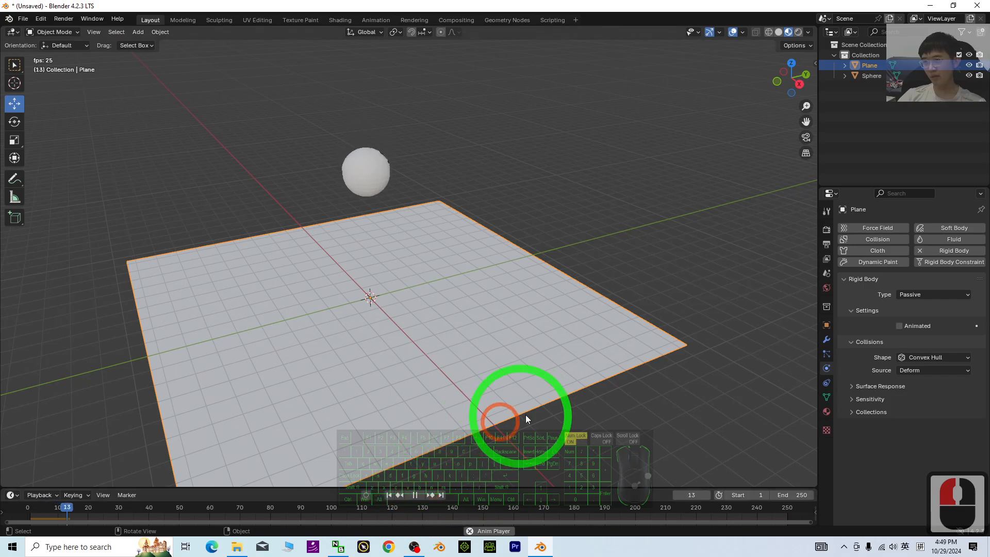
middle_drag(525, 414, 387, 293)
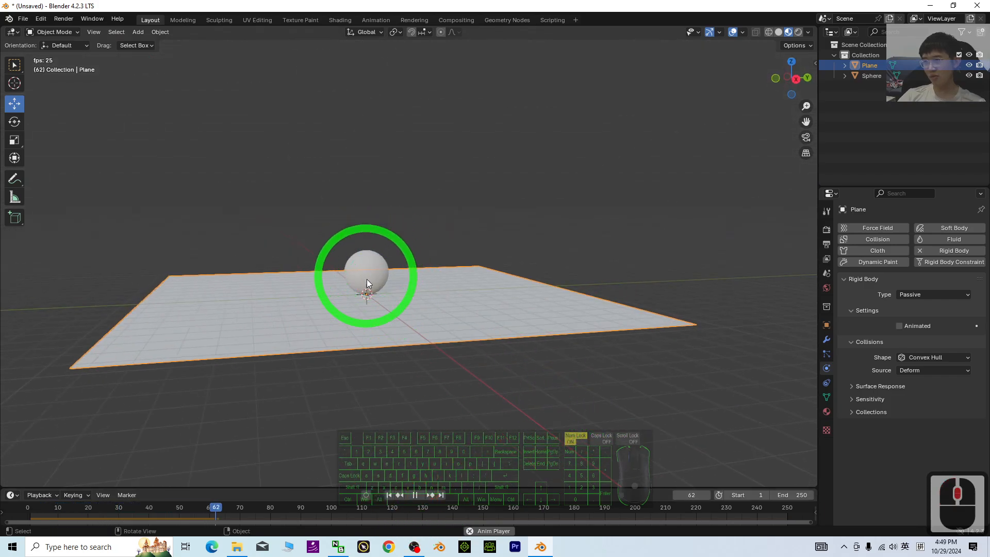
click(415, 495)
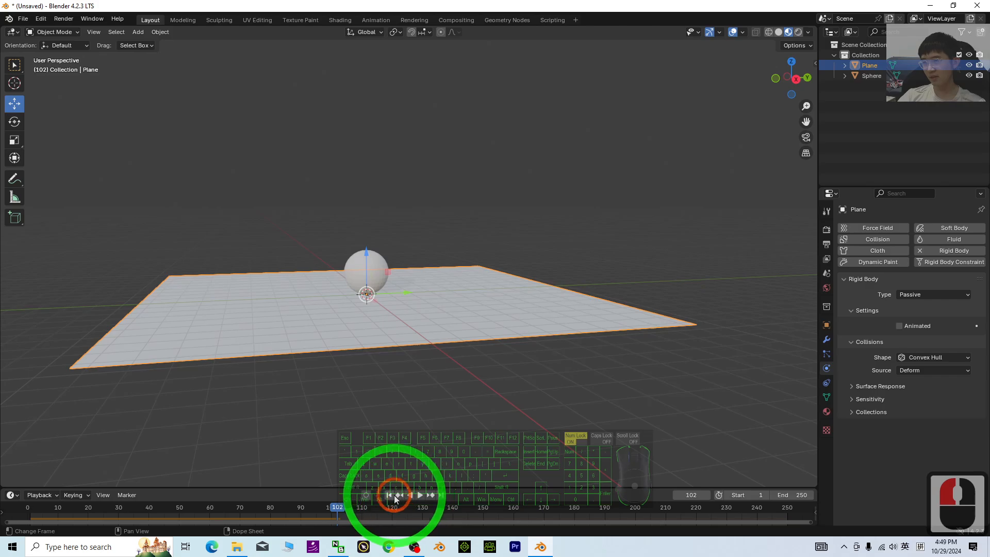
click(389, 495)
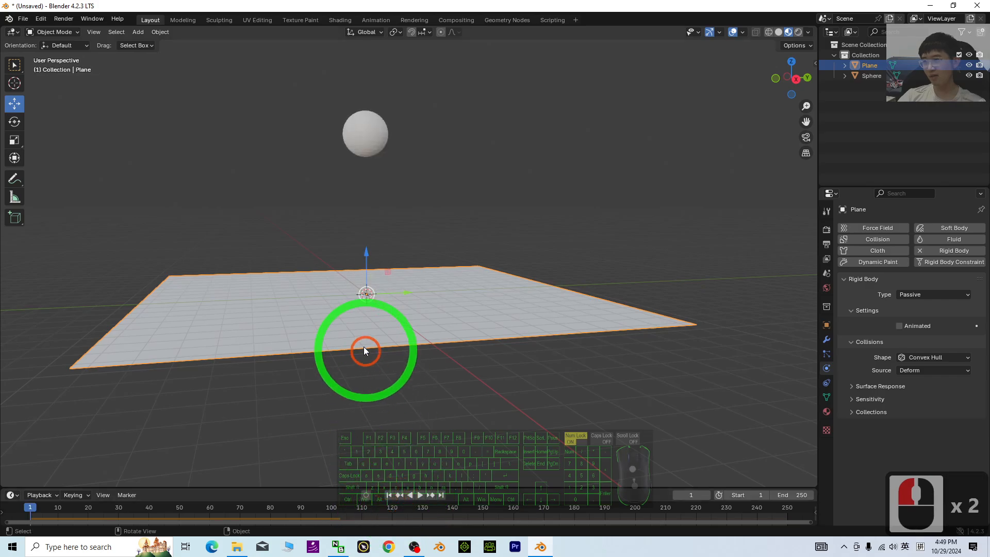
Tilt the ground plane about -10.6° around X and test the simulation on the slope from frame 1
click(13, 122)
drag(377, 258, 385, 263)
click(419, 495)
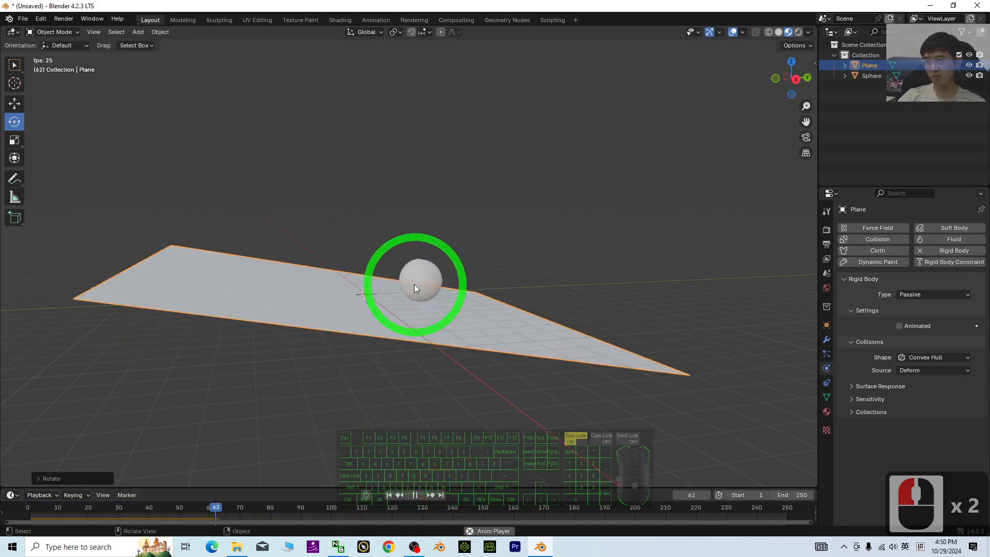
middle_drag(306, 281, 400, 500)
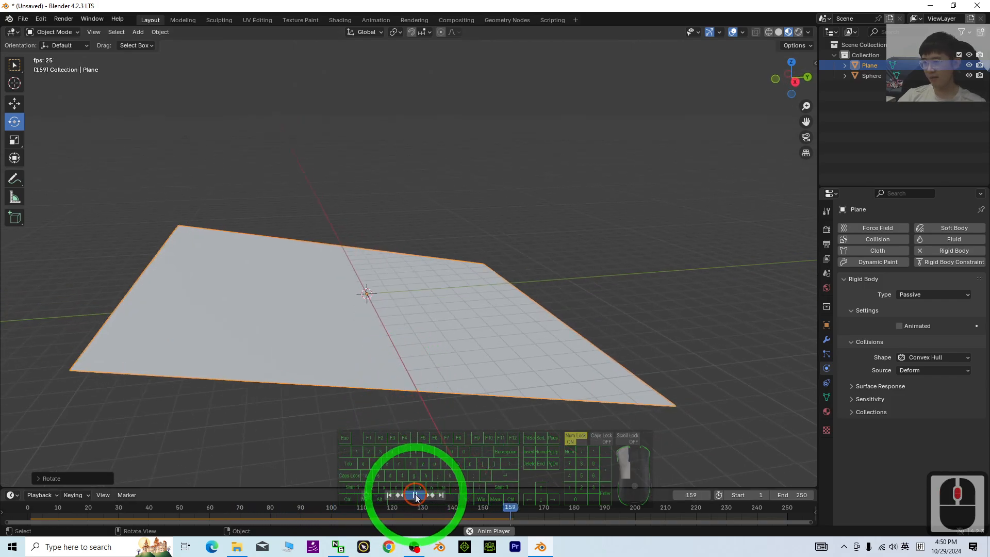
click(415, 495)
click(389, 495)
click(434, 351)
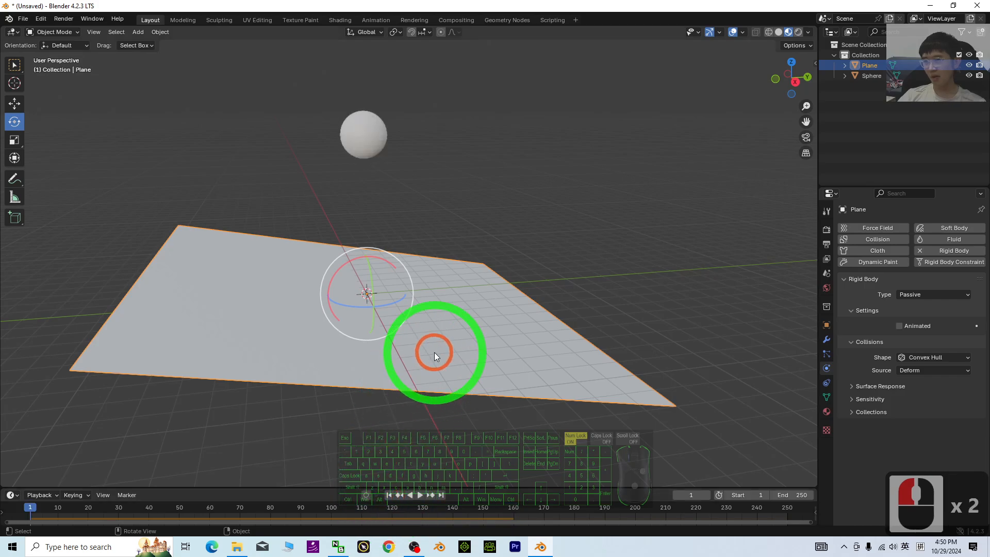
Set the ground plane's X rotation to 0°
click(826, 324)
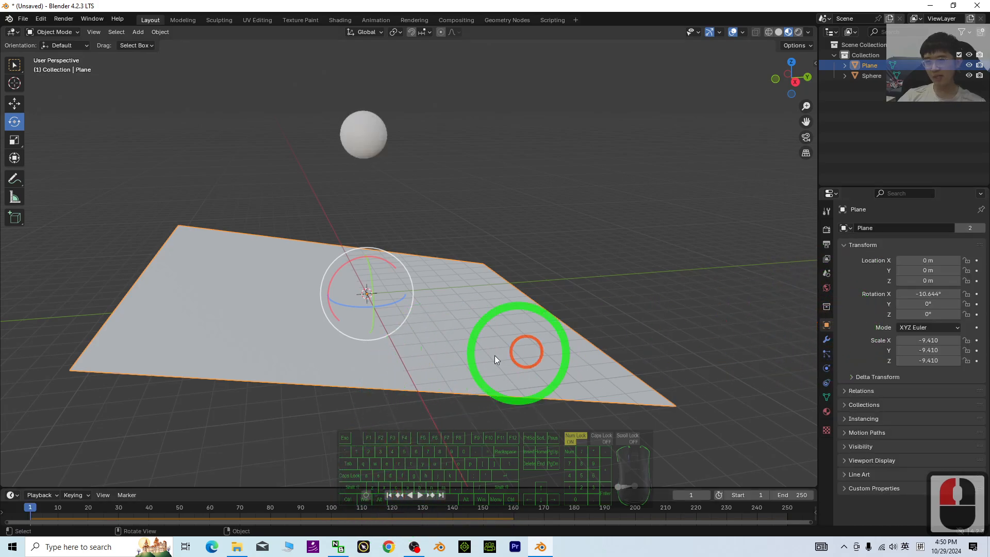
click(918, 294)
text(0)
key(Return)
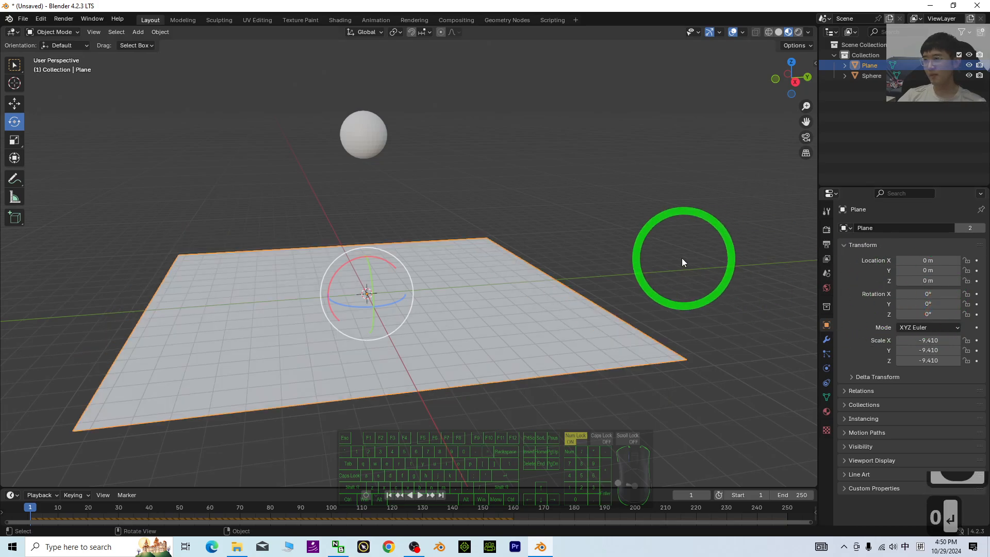
Duplicate the sphere and place the copy about 3.46 m away along the X axis
middle_drag(682, 258, 581, 330)
middle_drag(549, 376, 507, 357)
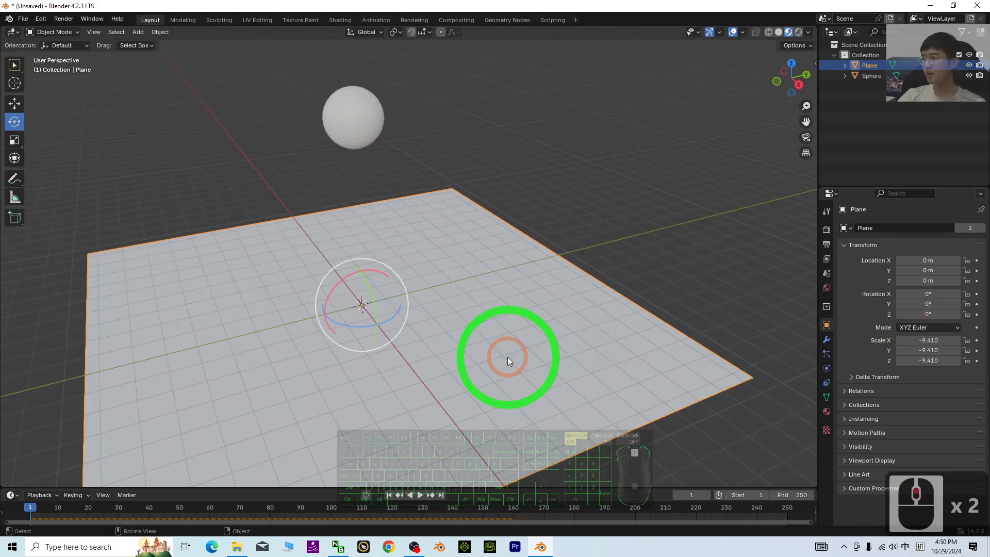
middle_drag(206, 117, 134, 179)
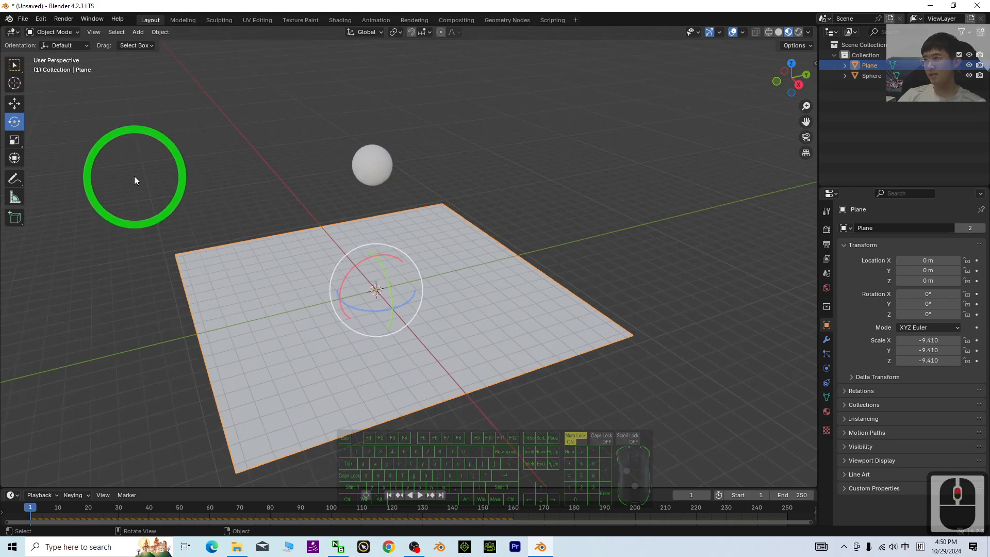
click(375, 154)
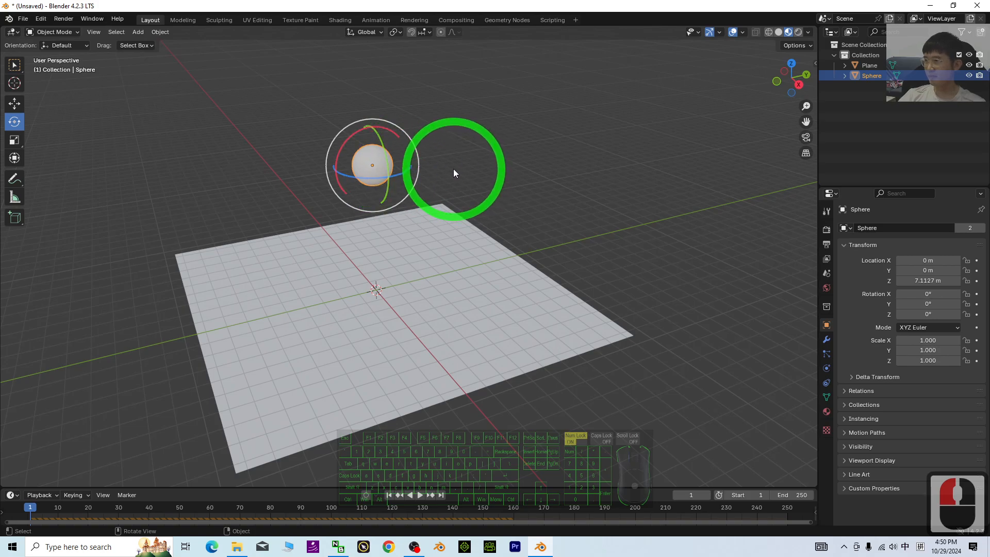
key(d)
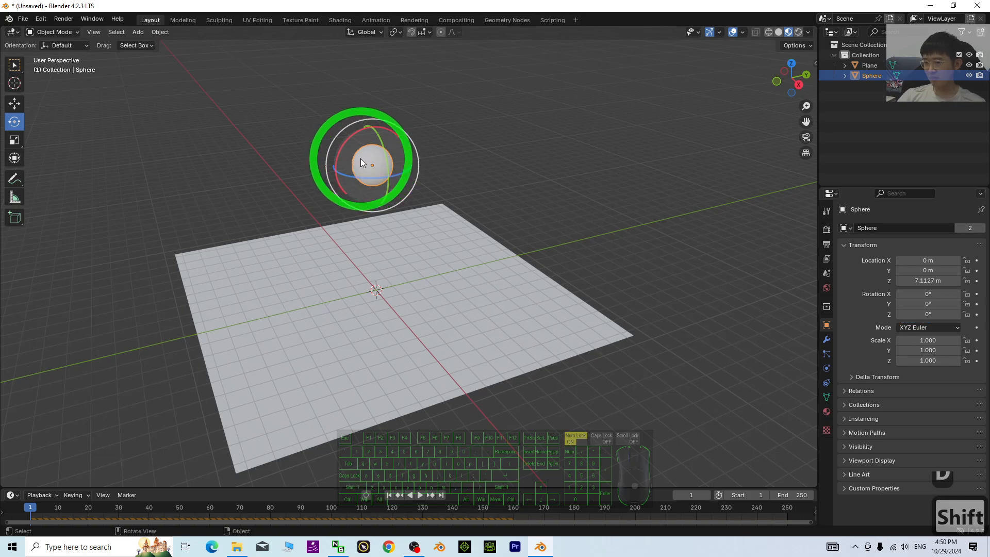
key(shift+d)
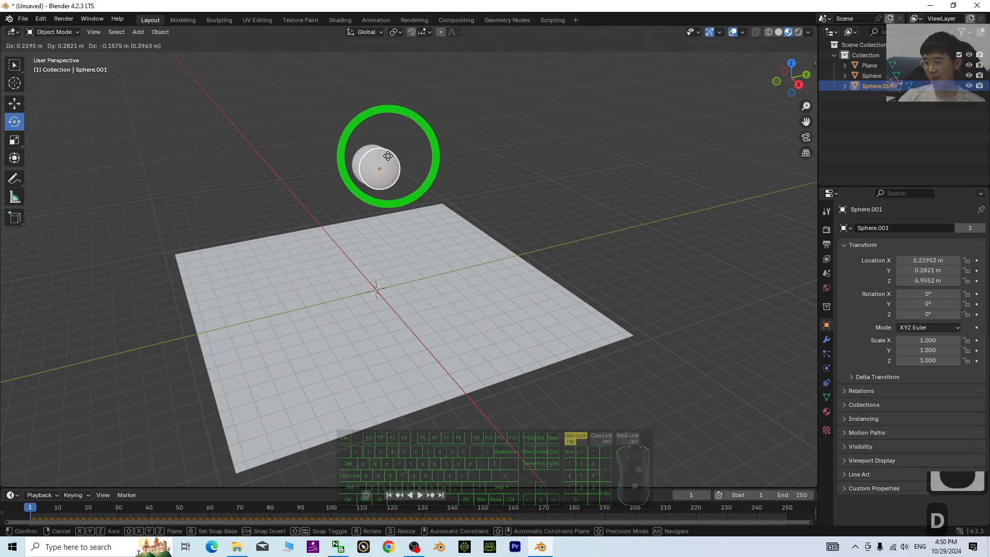
key(x)
click(409, 181)
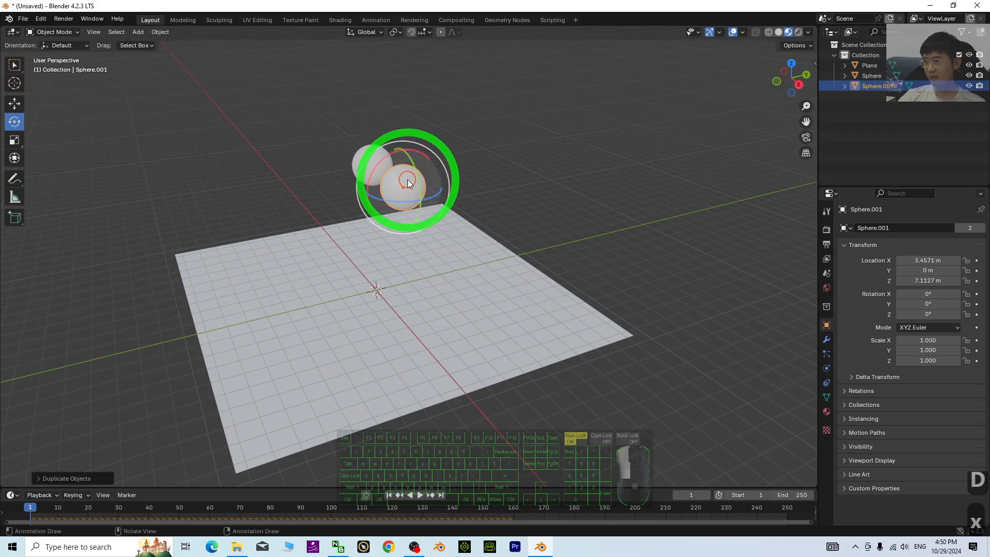
Duplicate both spheres together and raise the copies about 3.3 m along the Z axis
middle_drag(329, 282, 372, 283)
click(382, 183)
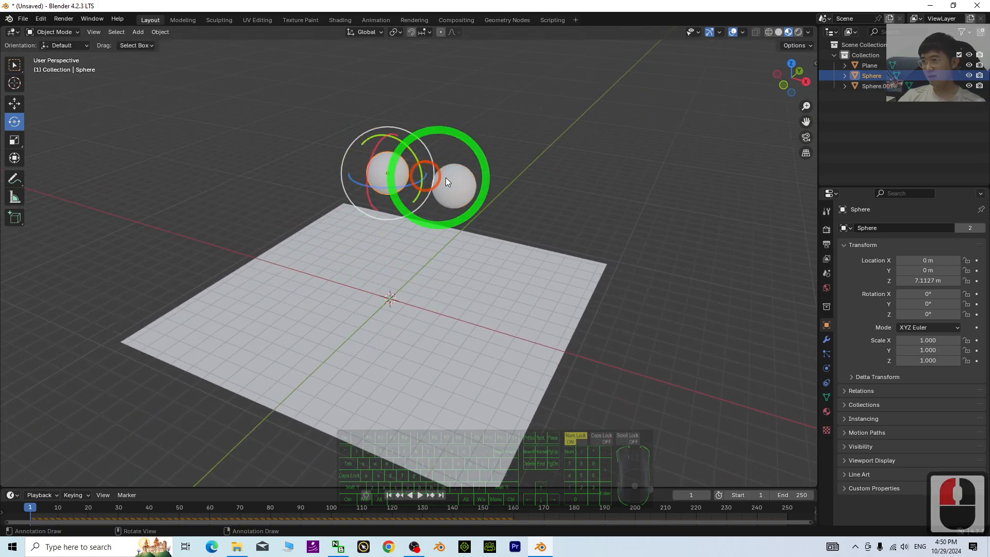
shift+click(458, 180)
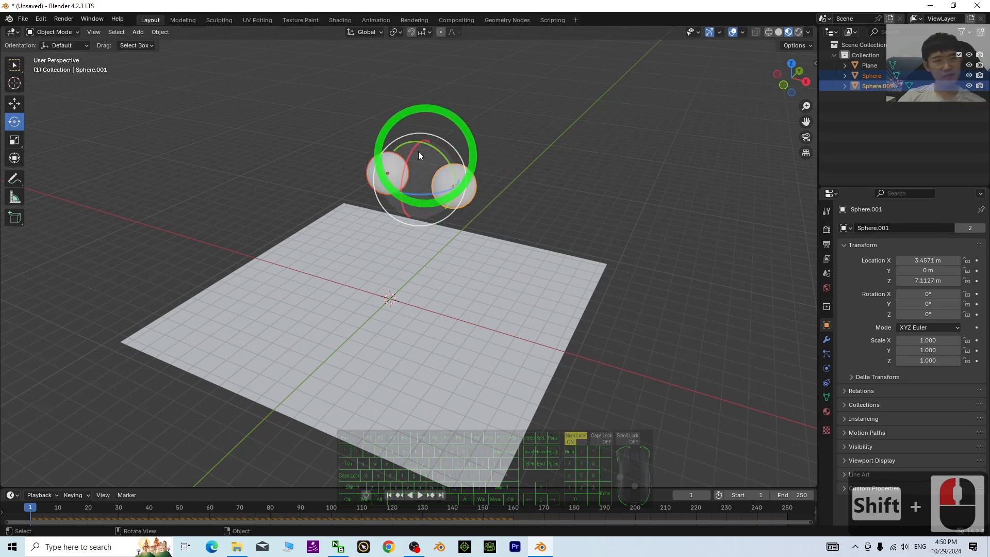
key(shift+d)
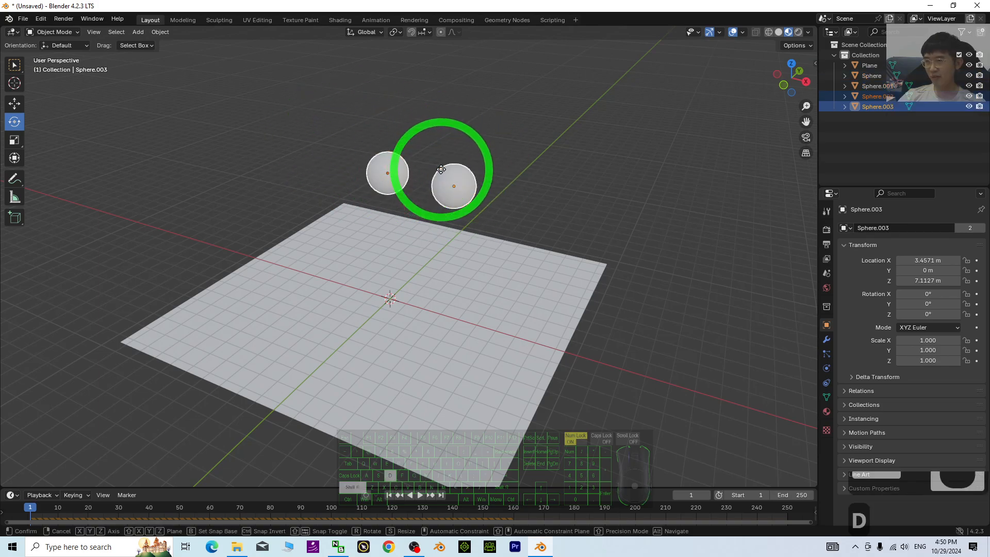
key(z)
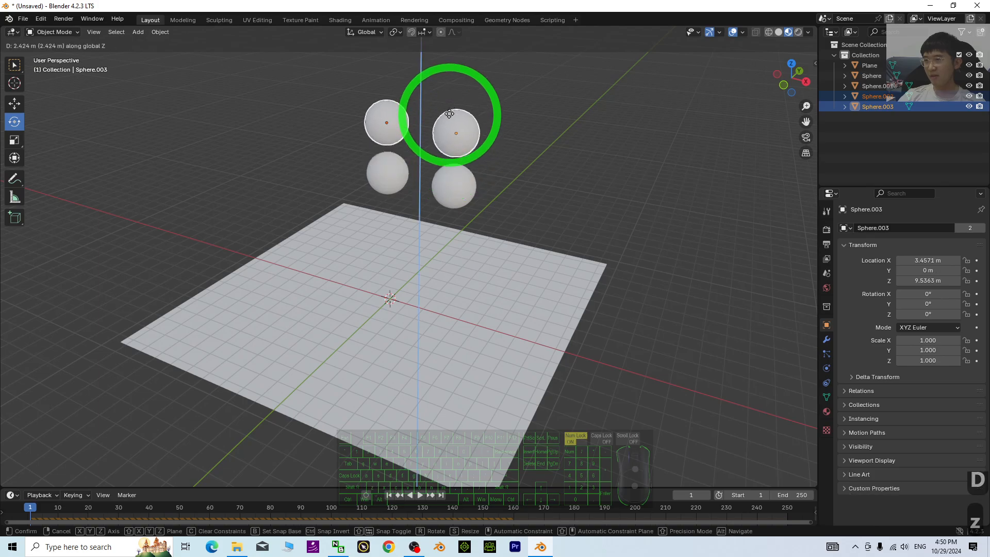
click(452, 103)
Move the two upper spheres along Y to about -0.40 m, offsetting them from the lower pair
middle_drag(453, 103, 590, 283)
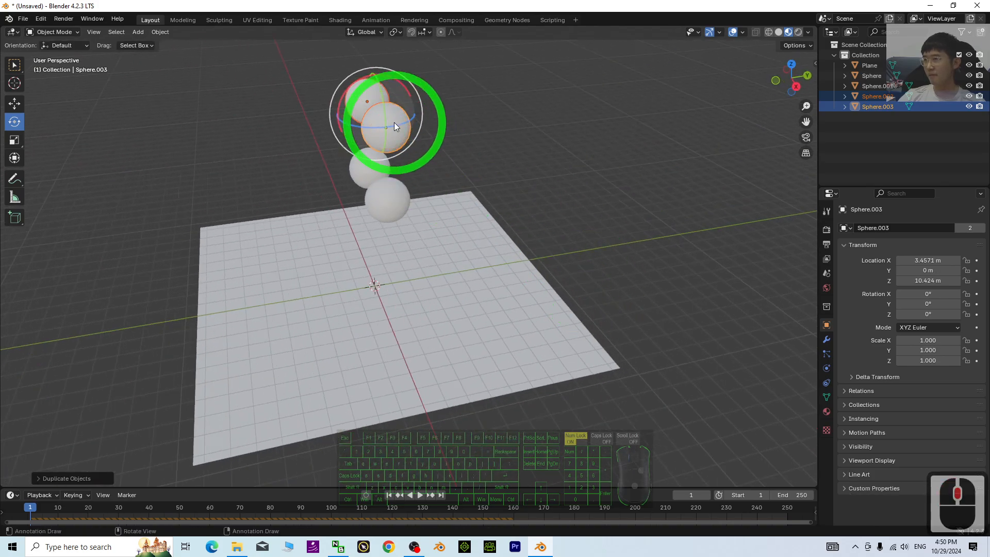
click(15, 103)
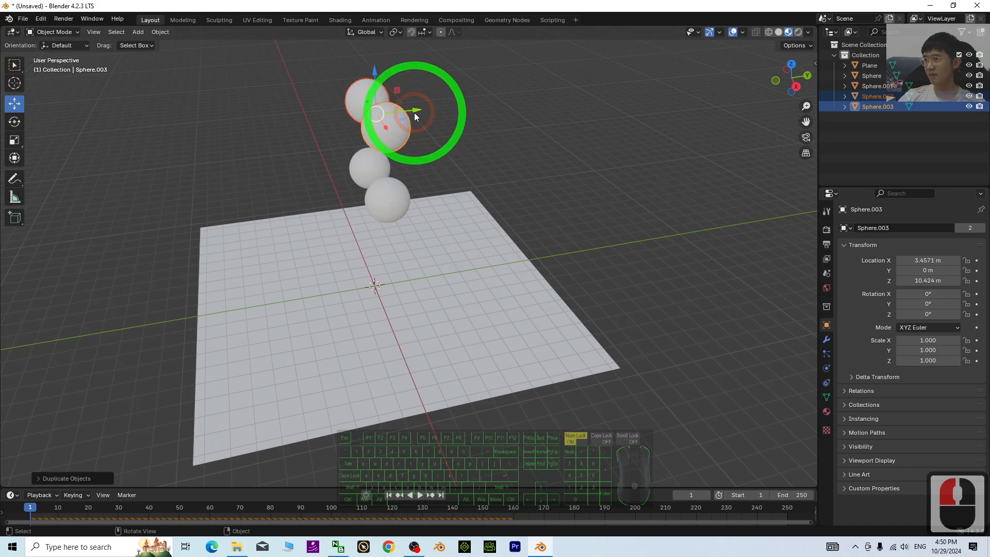
mouse_move(415, 116)
mouse_down()
mouse_move(409, 106)
mouse_move(403, 115)
mouse_up()
Play the simulation of the four spheres, view the collisions from above, and return to frame 1
middle_drag(402, 115, 289, 217)
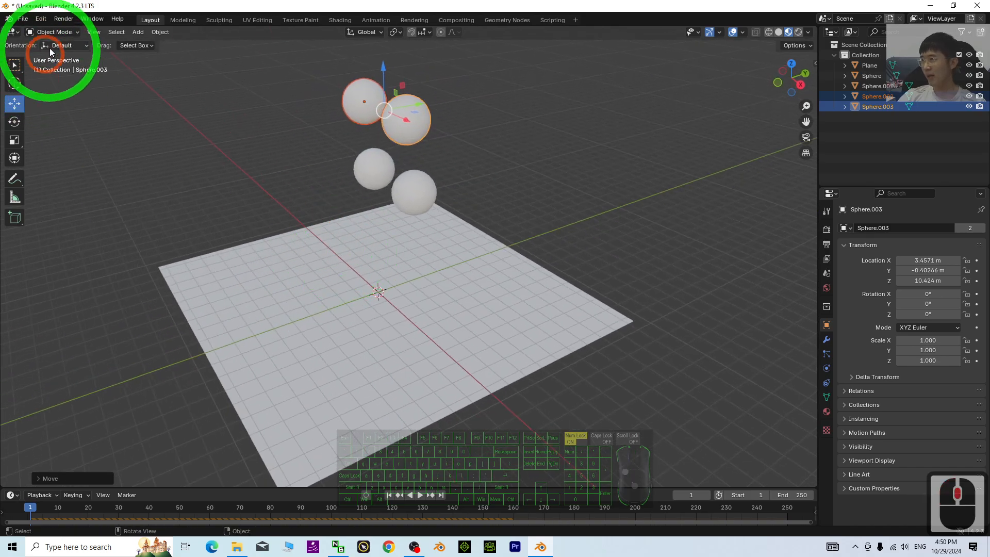
click(421, 496)
click(515, 295)
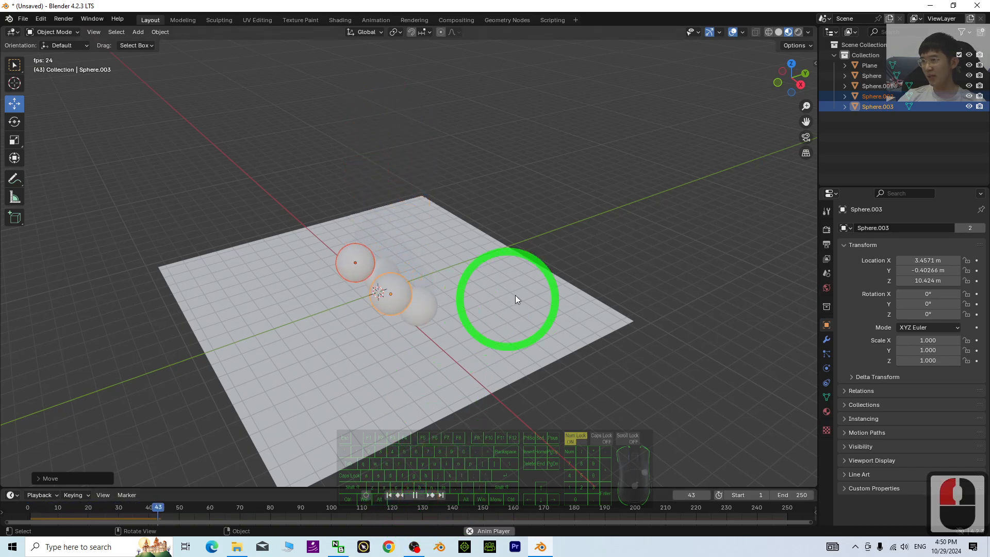
middle_drag(517, 299, 343, 356)
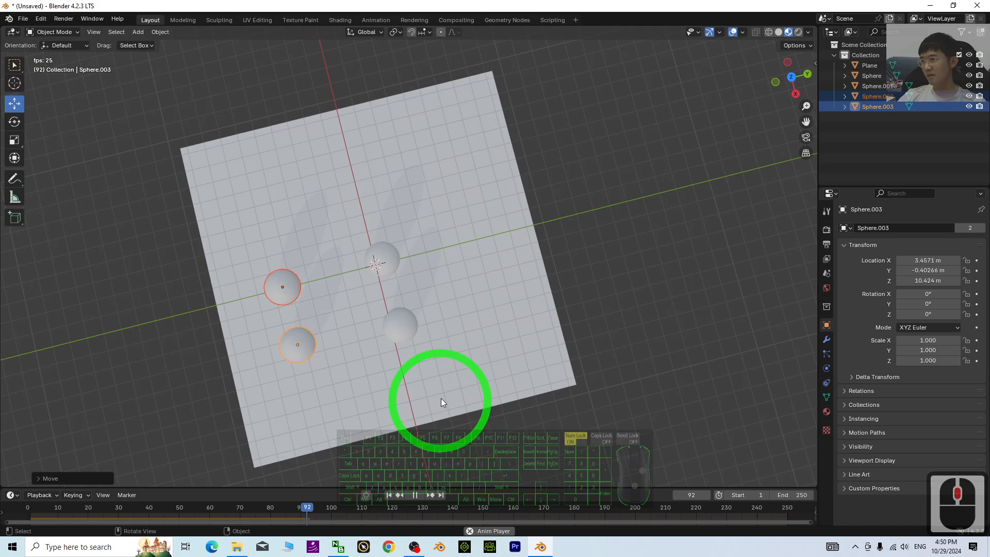
middle_drag(441, 402, 514, 378)
click(411, 496)
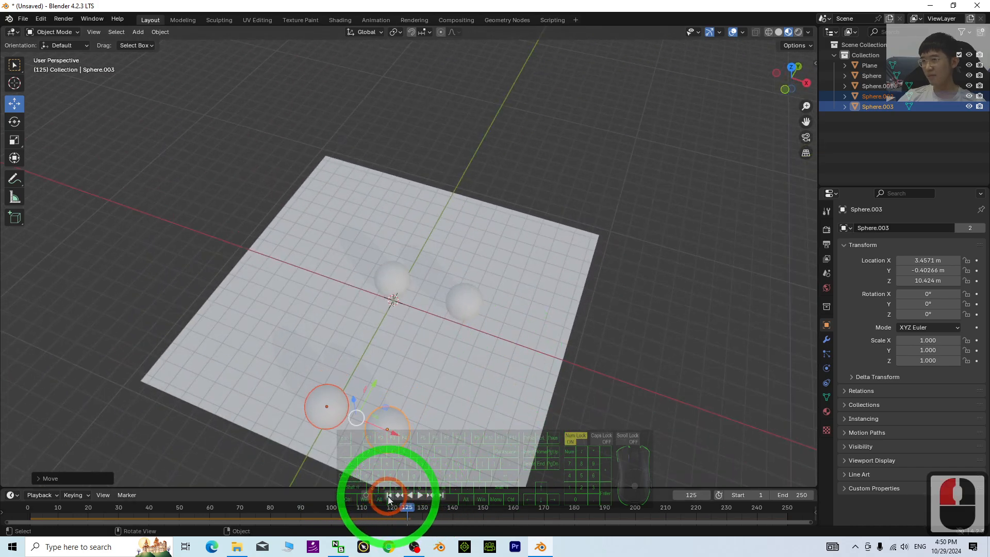
click(388, 496)
Select the two lower spheres and shift them about -0.41 m along the X axis
middle_drag(486, 296, 496, 191)
click(487, 180)
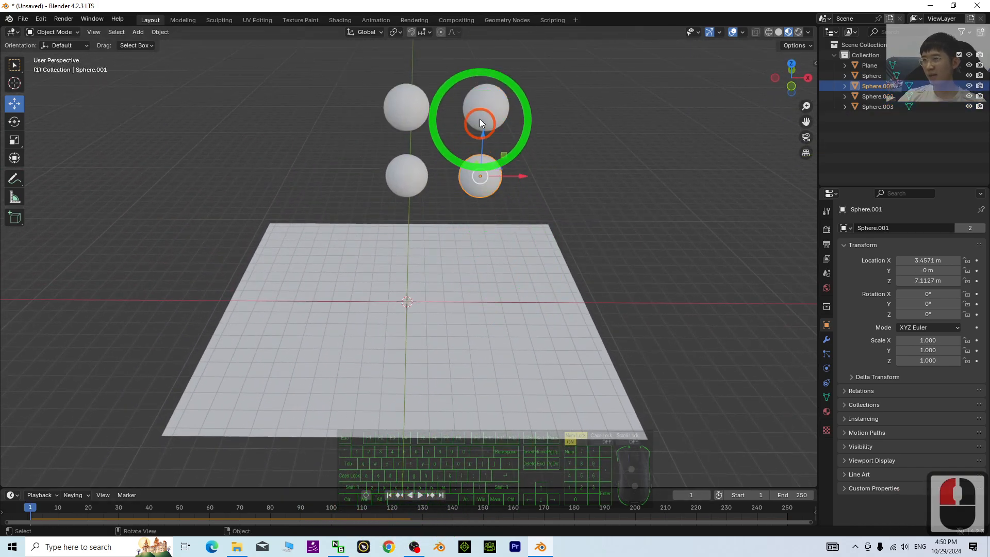
shift+click(405, 176)
shift+drag(486, 175, 471, 178)
Play the simulation with the shifted lower spheres and return to frame 1
middle_drag(471, 178, 480, 459)
click(421, 496)
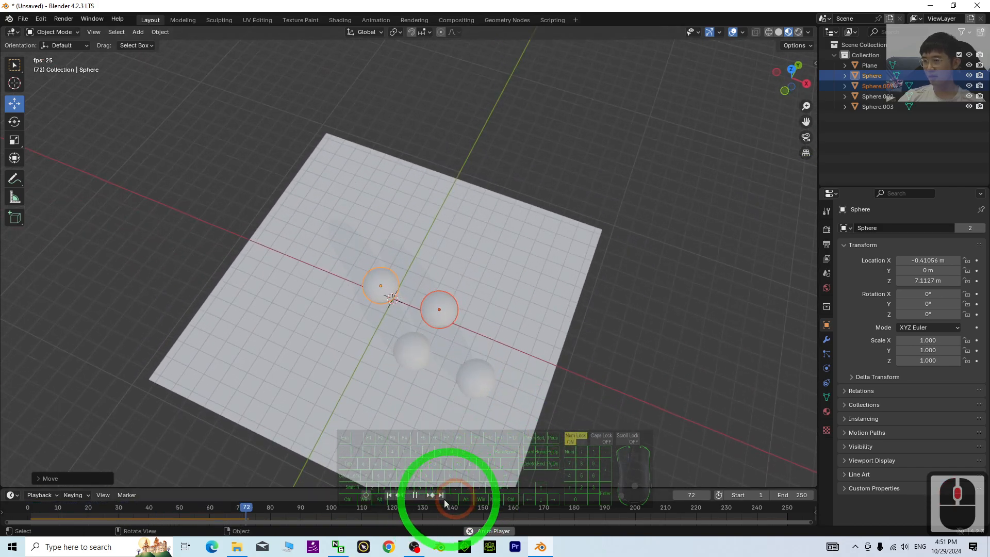
click(413, 494)
click(388, 495)
Move the upper sphere on the positive X side to about X 2.89 m and test the simulation from frame 1
click(493, 217)
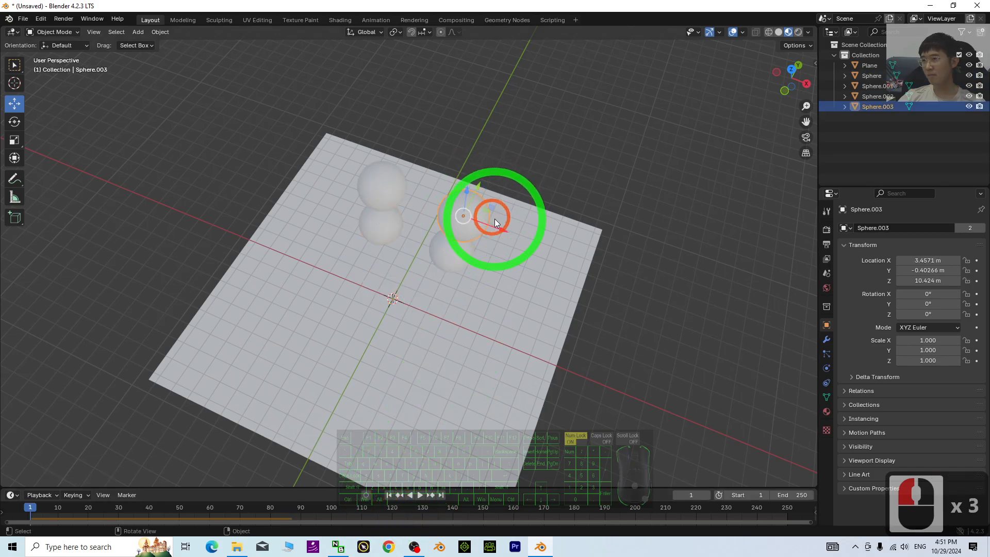
drag(503, 231, 417, 468)
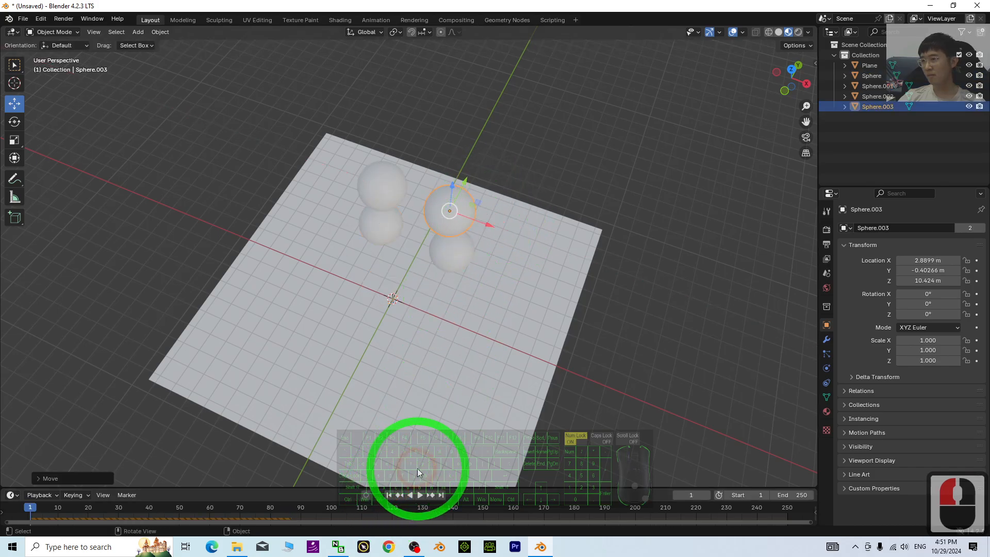
click(419, 495)
middle_drag(601, 383, 336, 362)
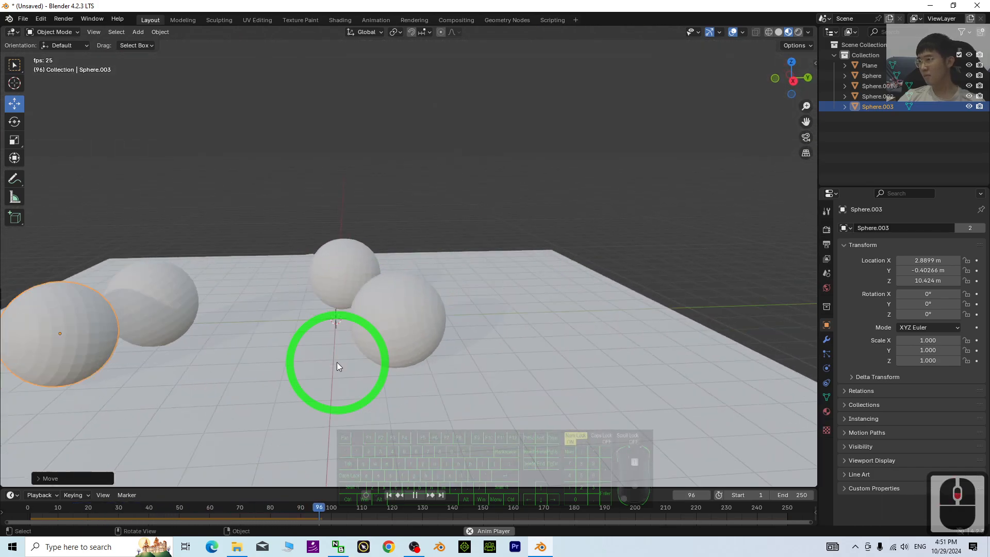
scroll(336, 363, down, 3)
click(415, 495)
click(389, 495)
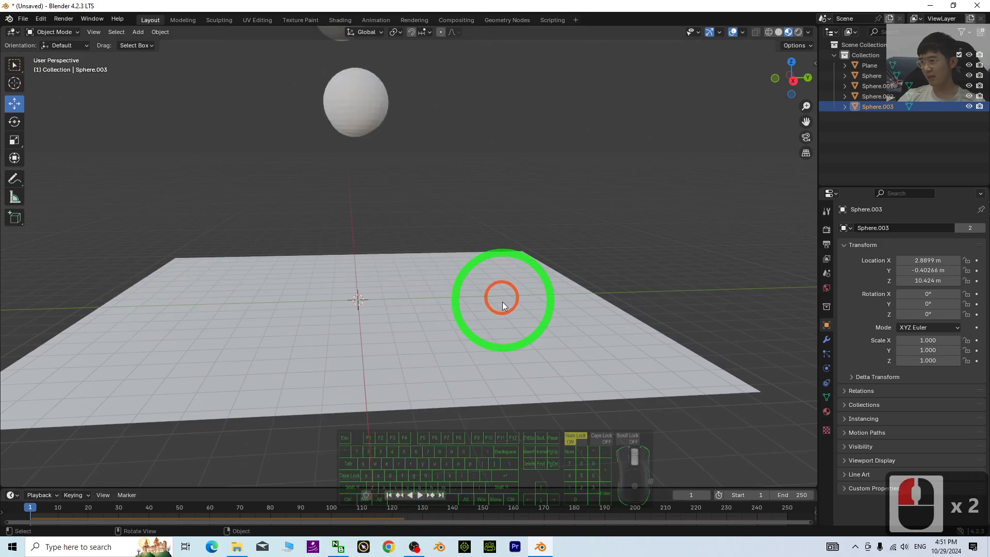
Give the ground plane a new material with a cyan base color of hue 0.521, saturation 0.948 and value 0.801
middle_drag(503, 305, 516, 345)
click(503, 334)
middle_drag(490, 286, 460, 323)
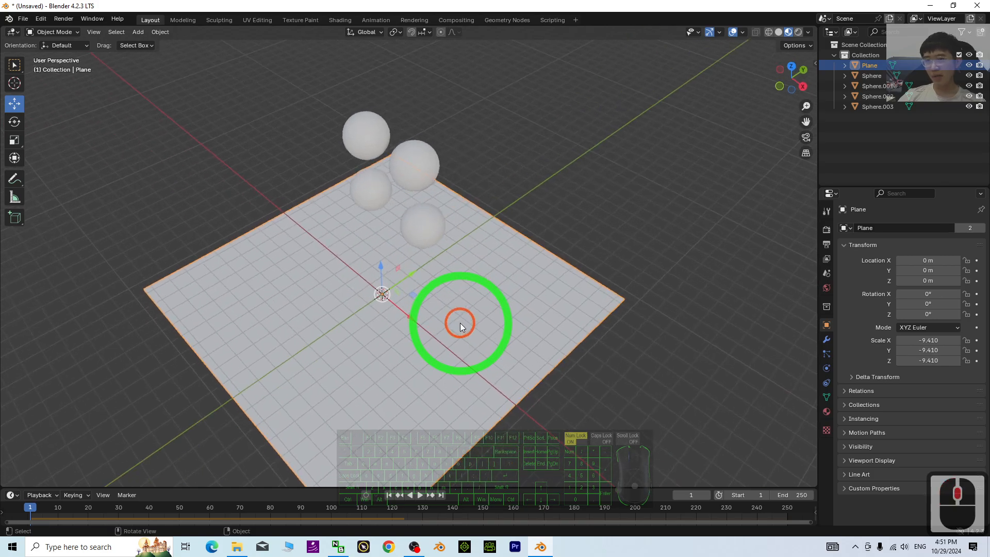
click(826, 411)
click(886, 268)
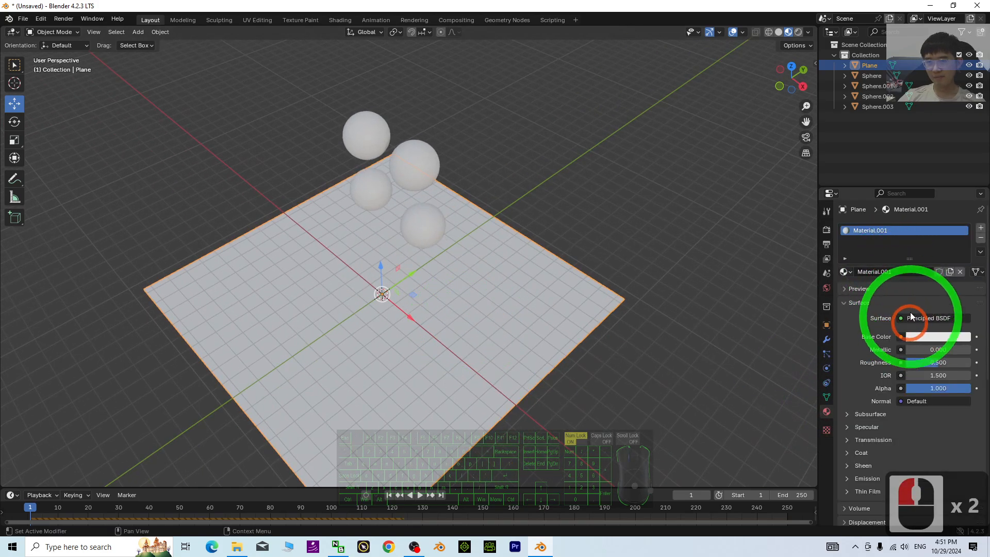
click(923, 336)
mouse_move(897, 195)
mouse_down()
mouse_move(935, 196)
mouse_move(916, 178)
mouse_move(911, 186)
mouse_up()
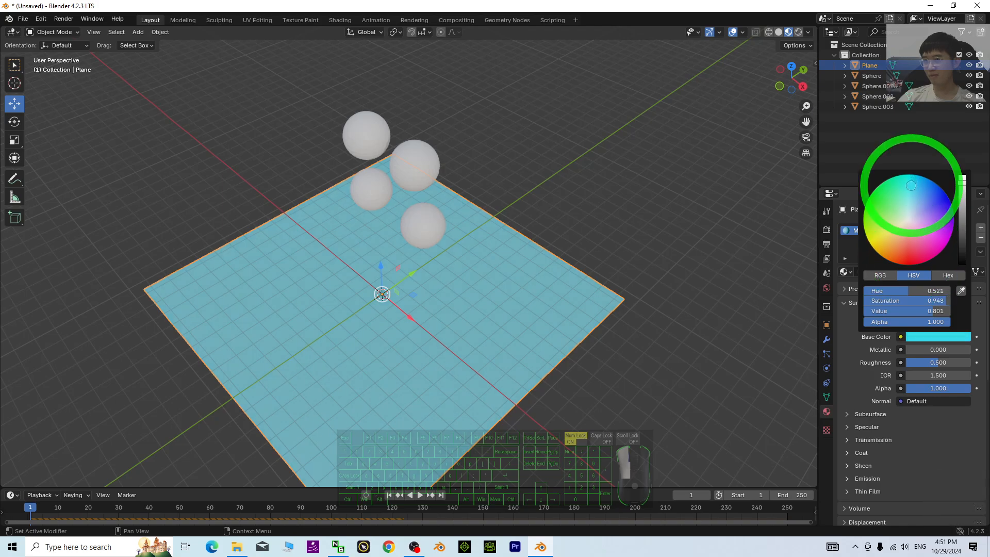
click(654, 369)
middle_drag(652, 424, 580, 388)
middle_drag(615, 401, 618, 404)
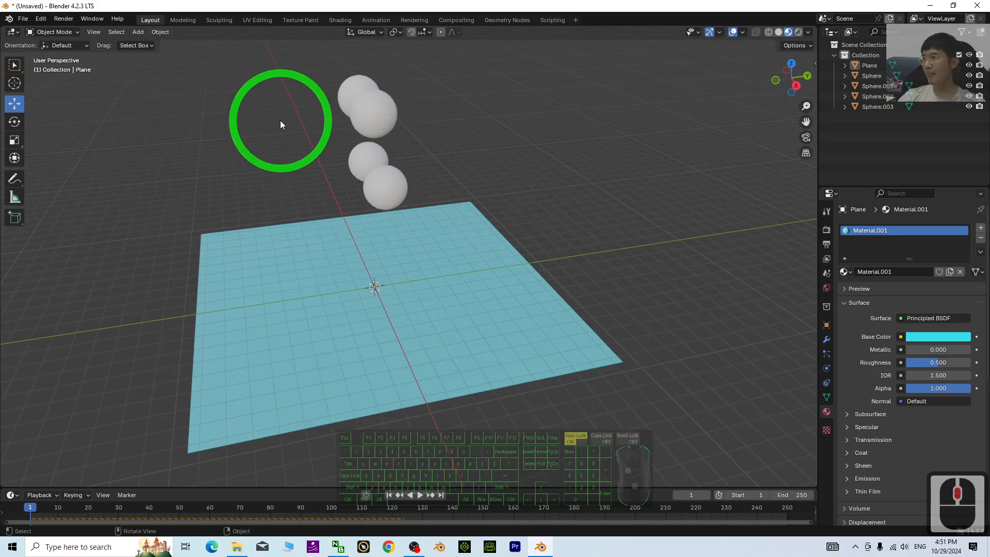
Add a cube and move it to the plane's near corner, about X 7.28 m, Y -6.53 m, Z 1.54 m
click(139, 32)
click(151, 46)
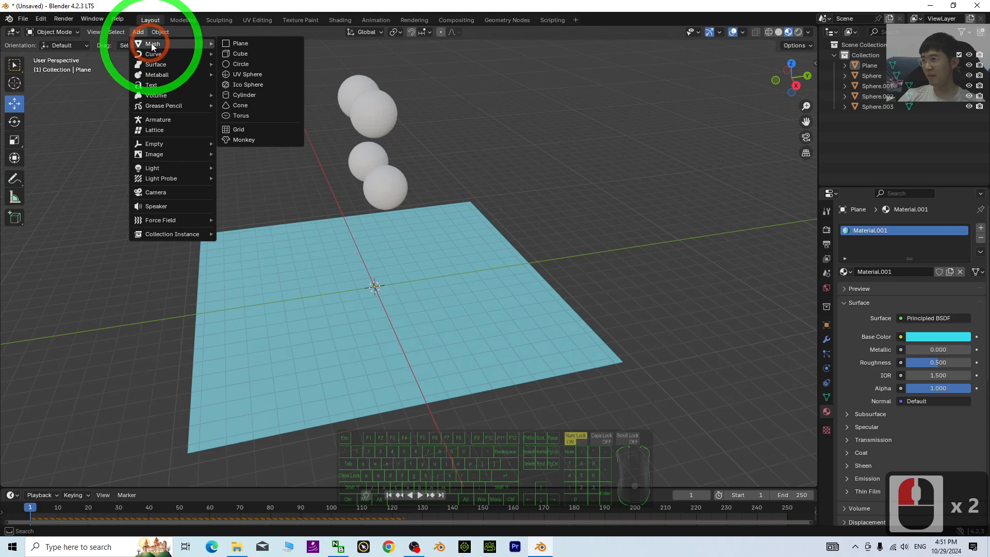
click(246, 54)
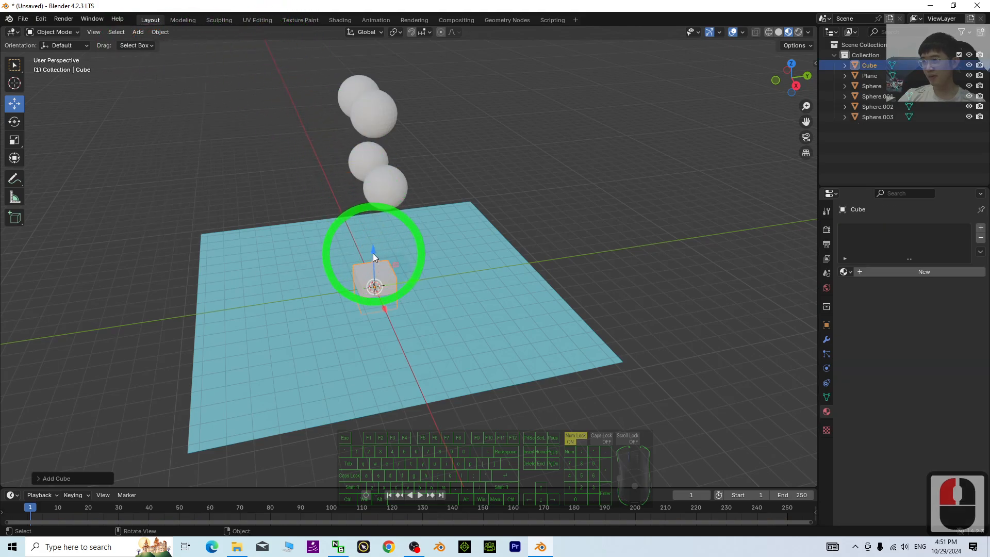
drag(373, 252, 274, 371)
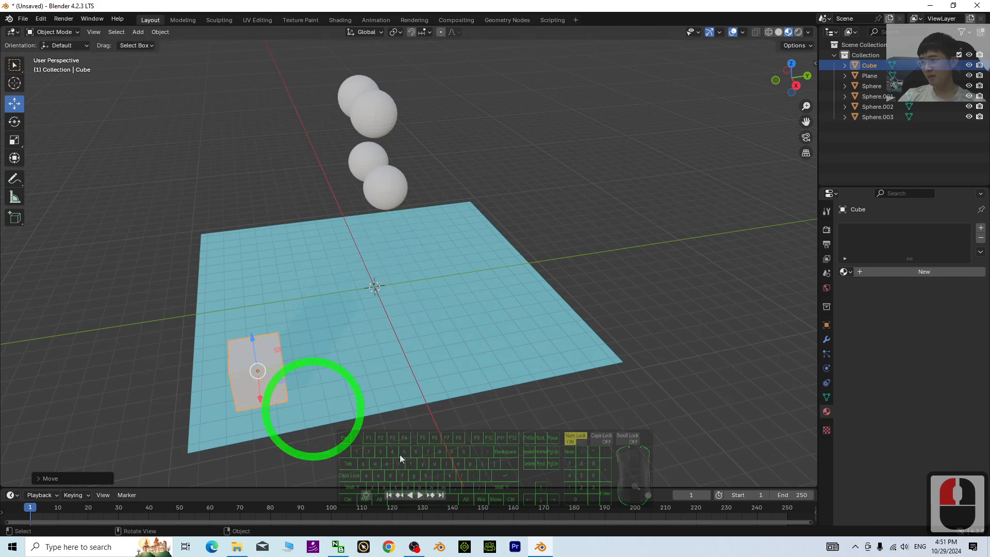
Play the simulation to frame 74 and keyframe the cube's X, Y and Z location there
click(419, 496)
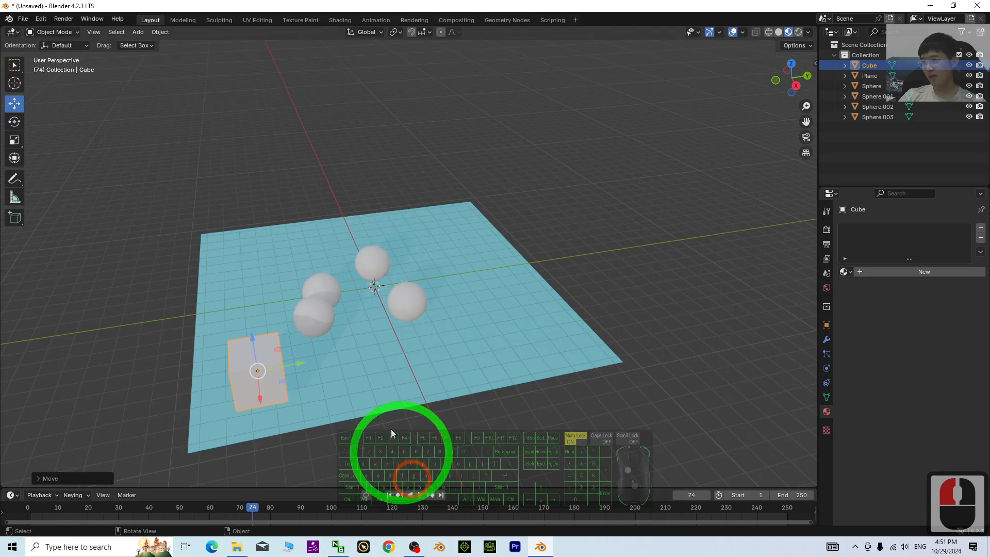
middle_drag(333, 377, 404, 373)
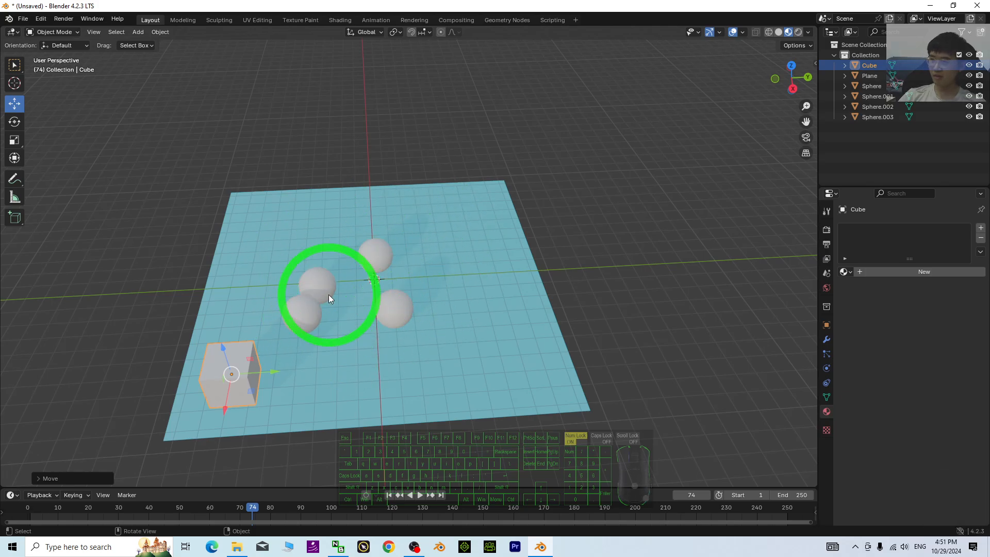
middle_drag(461, 295, 373, 279)
click(213, 301)
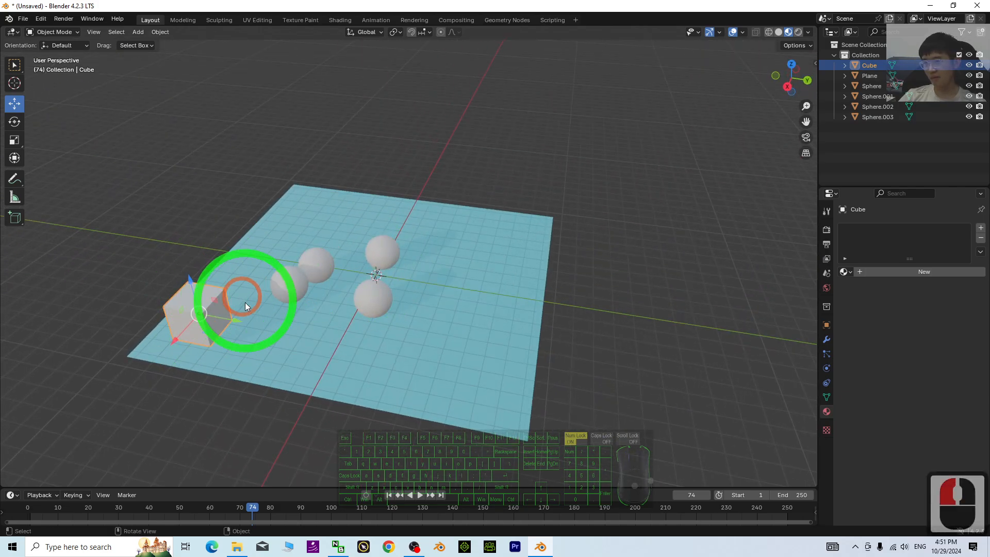
middle_drag(247, 309, 277, 317)
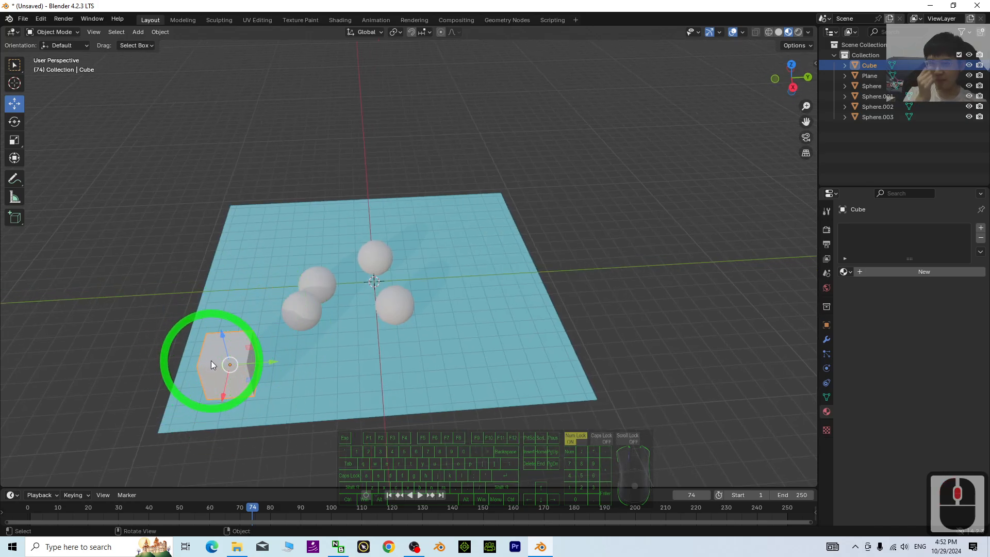
click(826, 325)
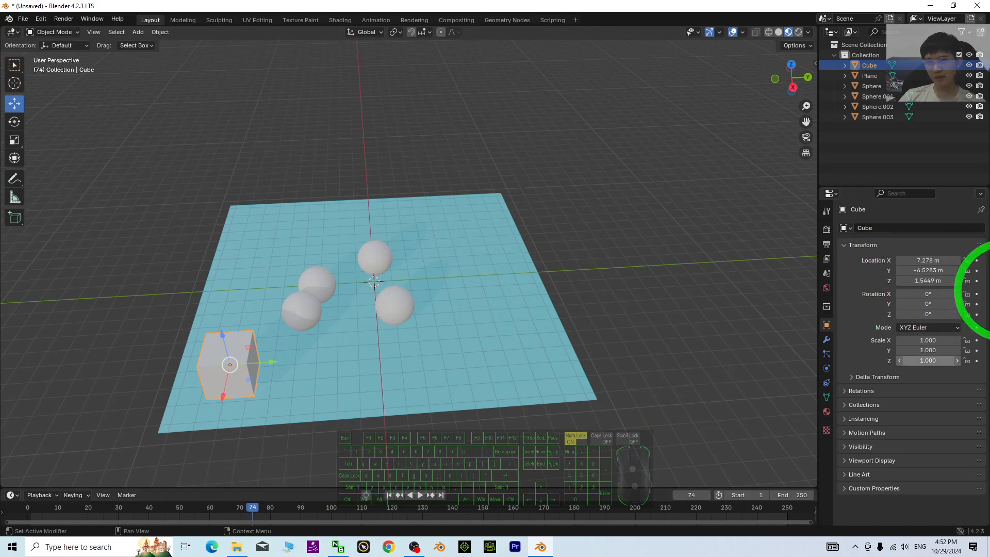
click(976, 261)
click(977, 271)
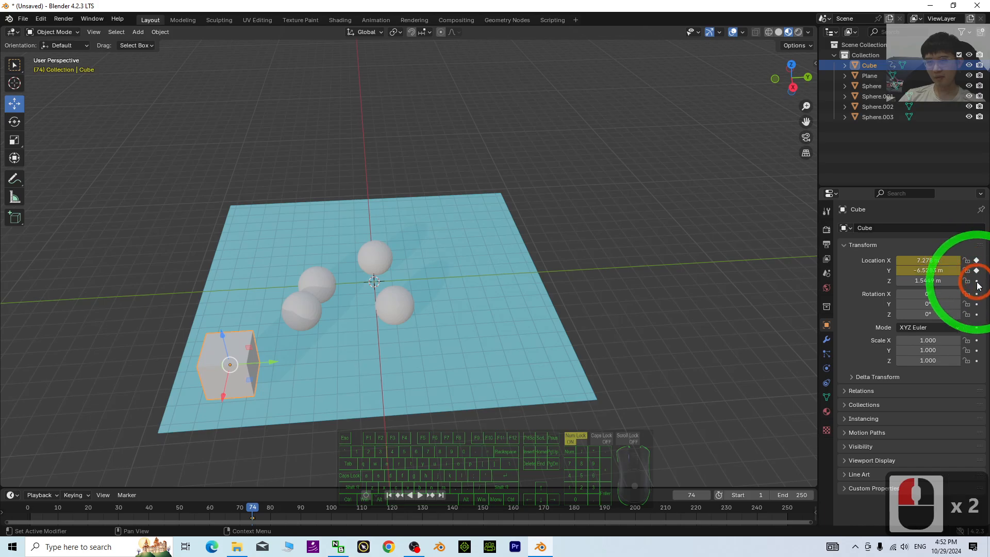
Replay the animation from frame 1 with the keyframed cube and stop it after the spheres spread out
click(389, 495)
click(422, 495)
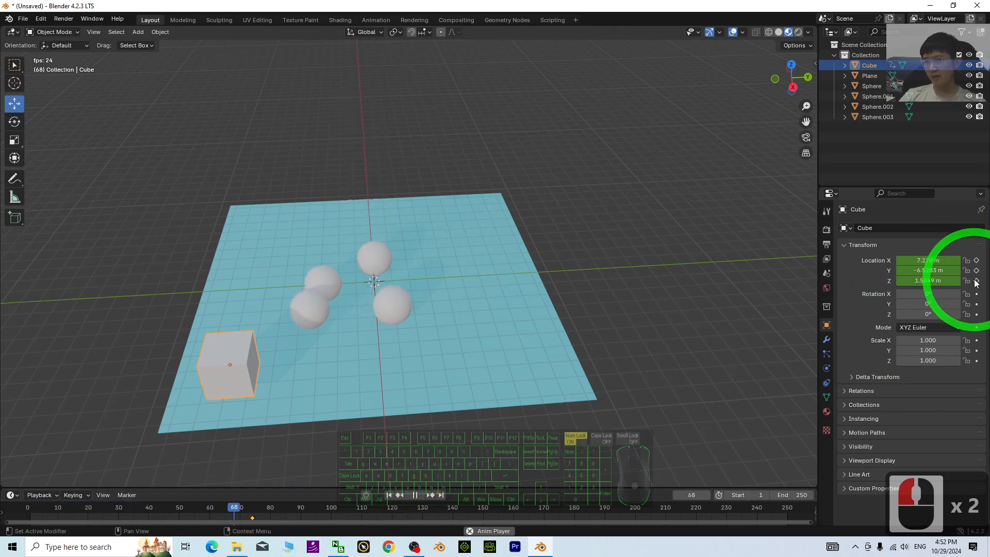
click(414, 495)
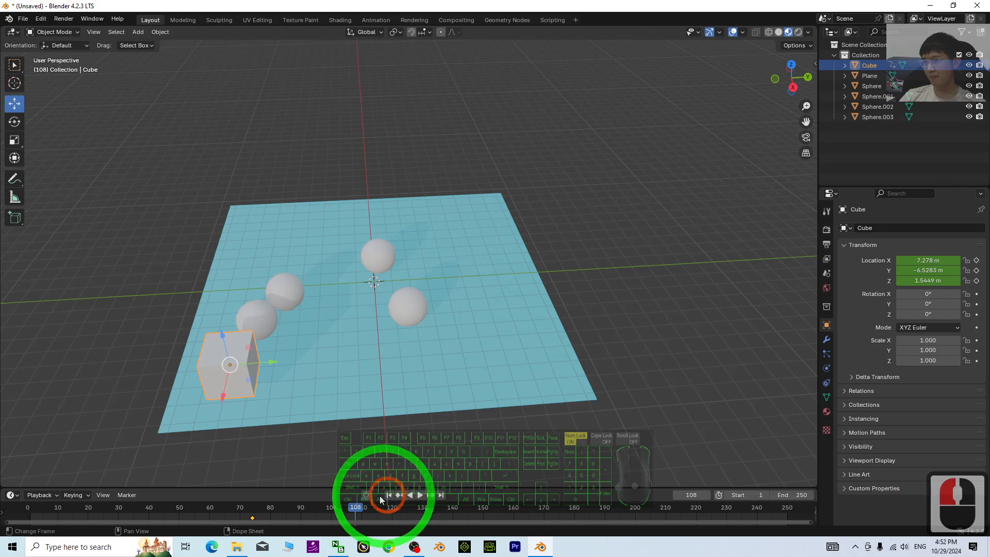
At frame 88, move the cube to the opposite corner, about X -4.76 m, Y 5.78 m, and keyframe its X and Y location
drag(353, 511, 296, 495)
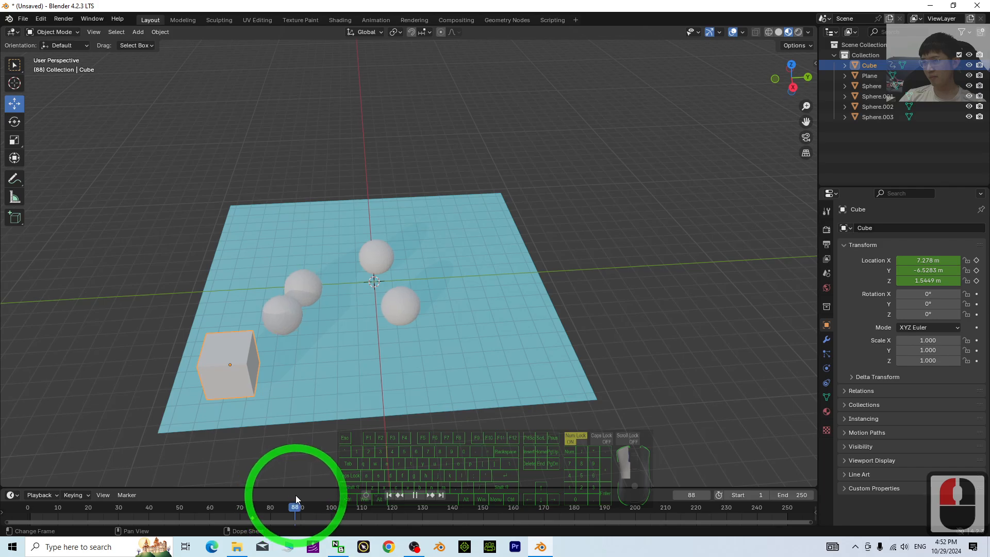
click(228, 364)
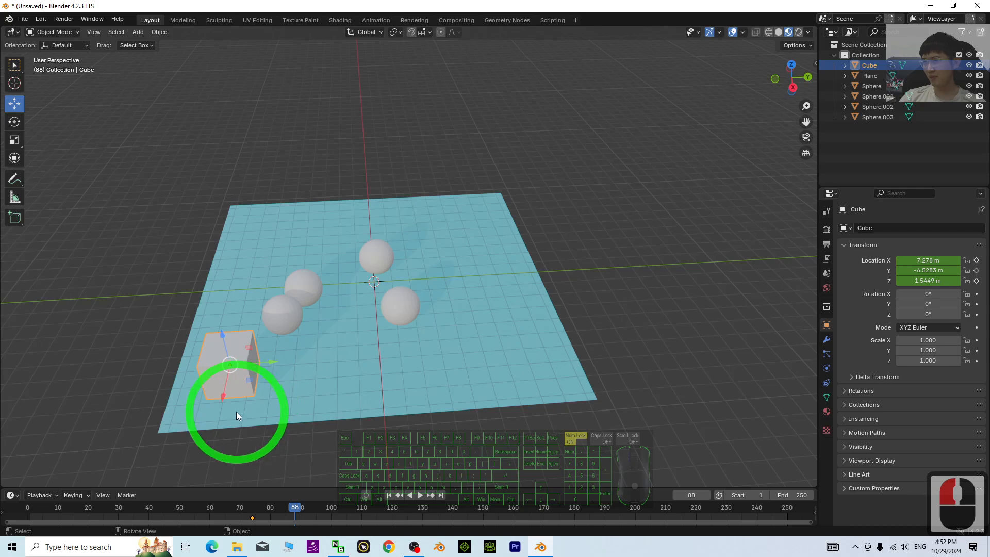
drag(249, 380, 483, 230)
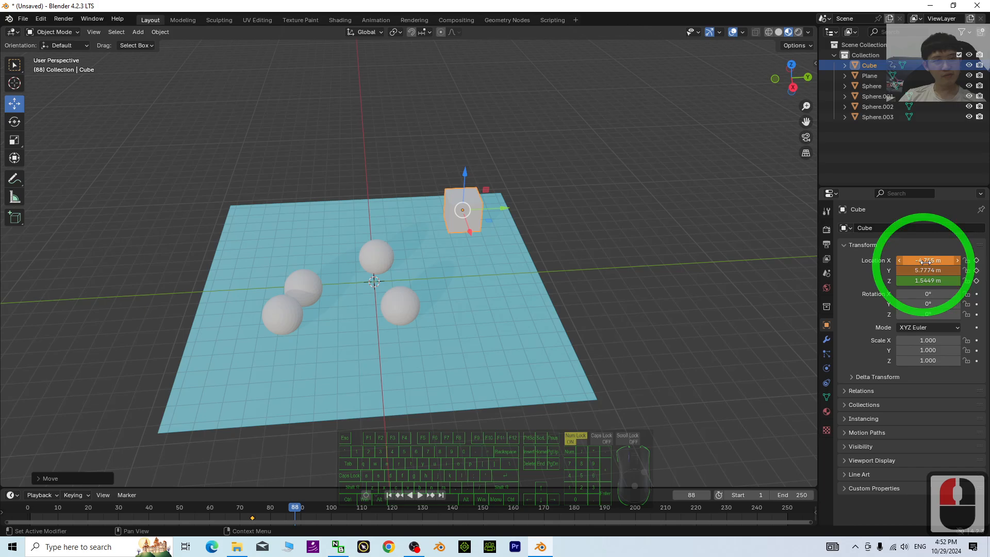
click(976, 272)
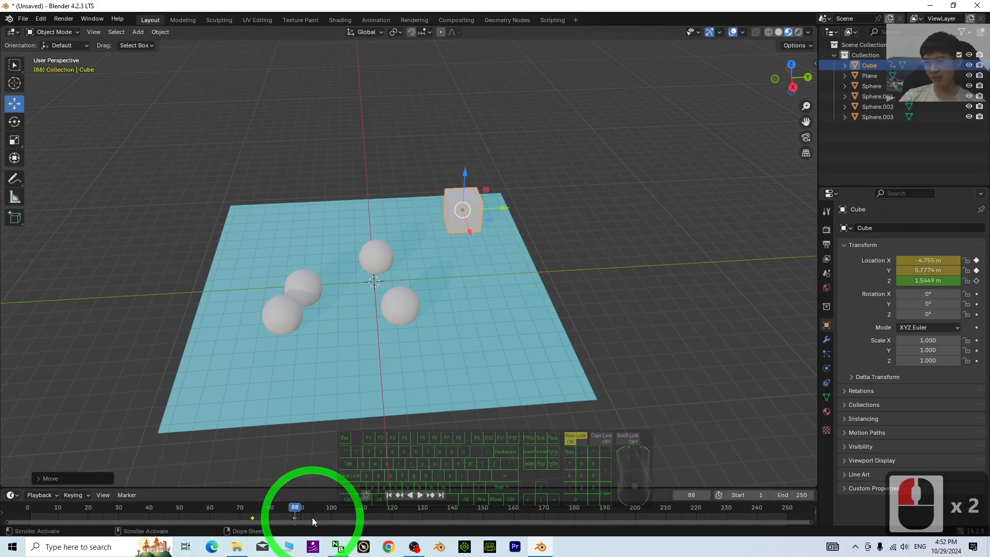
Play the cube's keyframed motion from frame 1, stop it and return to the start
click(389, 494)
click(420, 495)
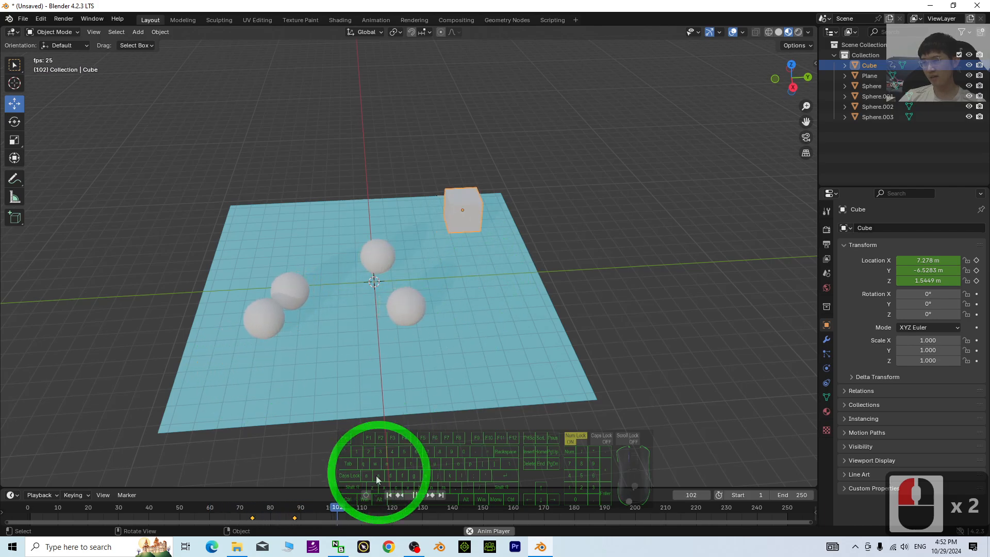
click(415, 495)
click(388, 498)
Select the cube and add an active rigid body to it
click(249, 356)
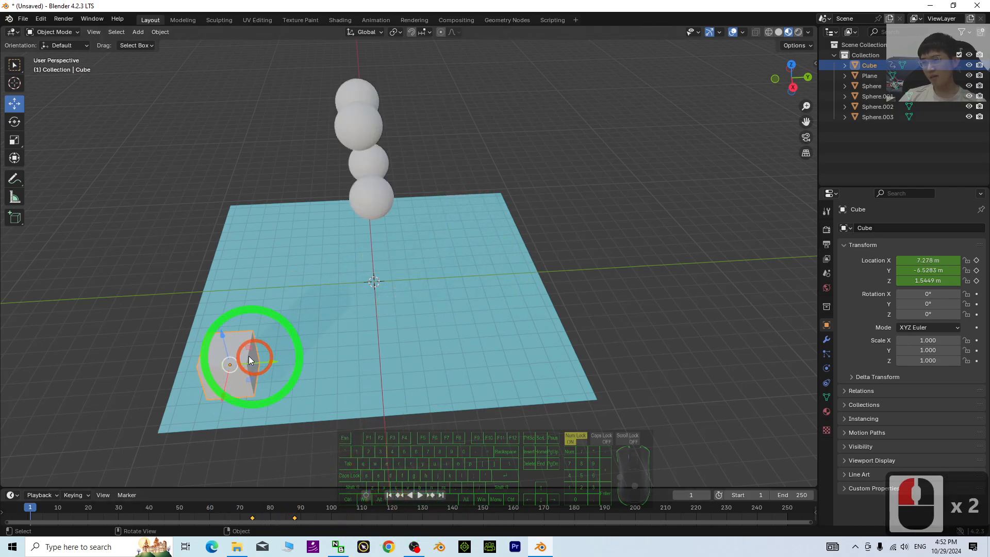
click(222, 379)
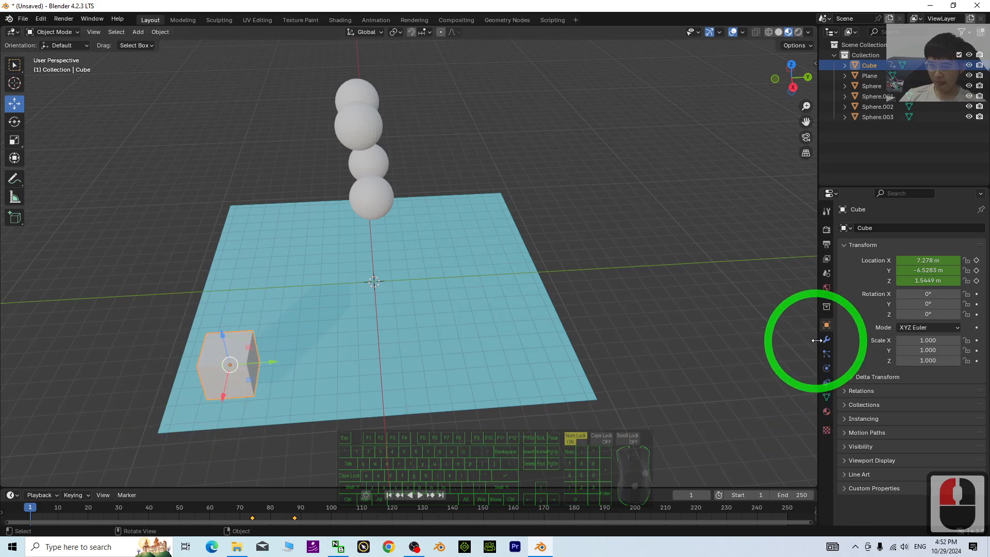
click(827, 368)
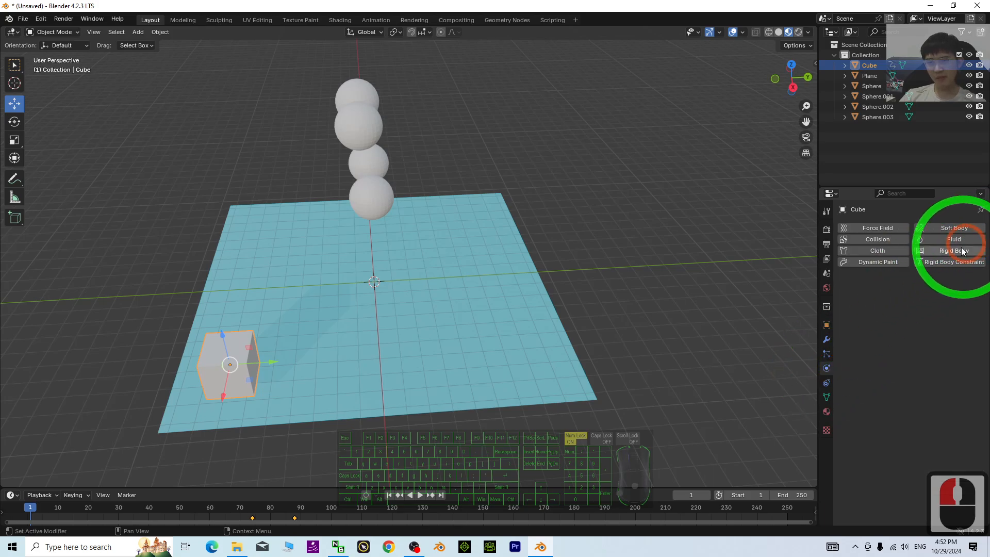
click(947, 253)
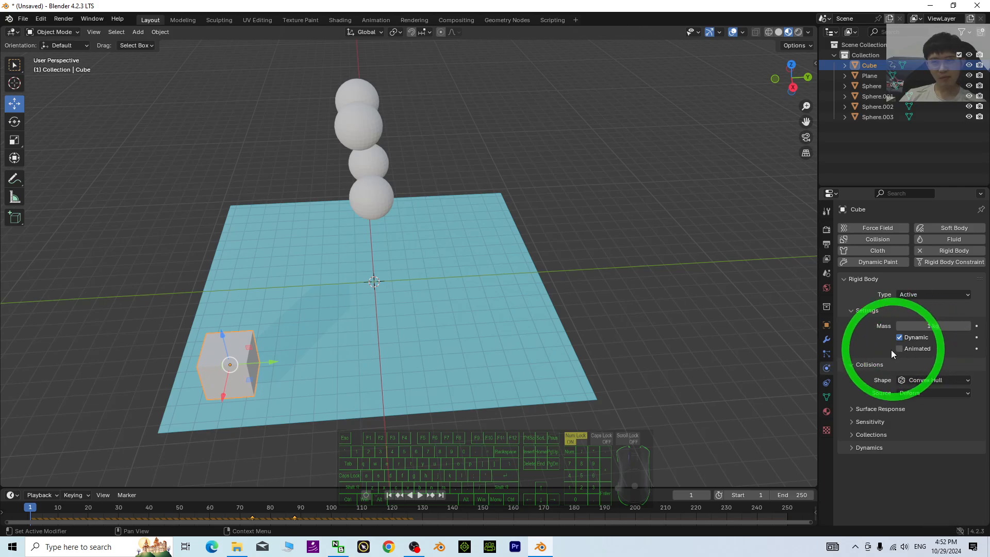
Test the simulation with the cube as a rigid body and return to frame 1
click(418, 496)
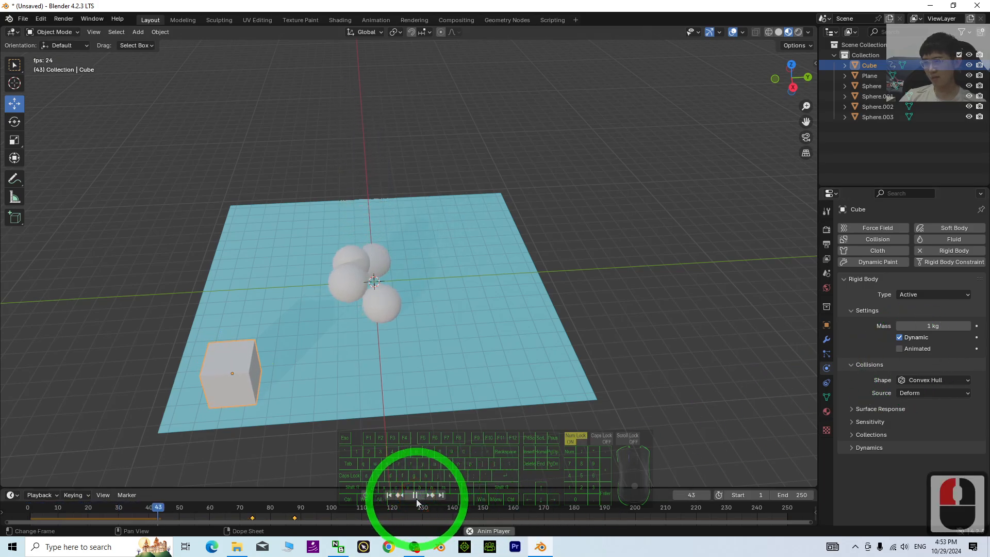
click(416, 496)
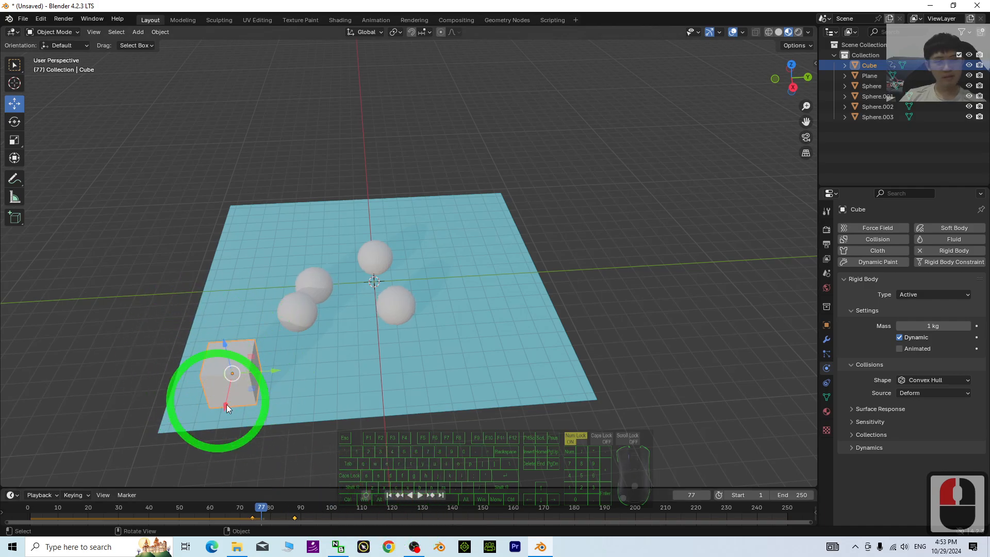
click(389, 495)
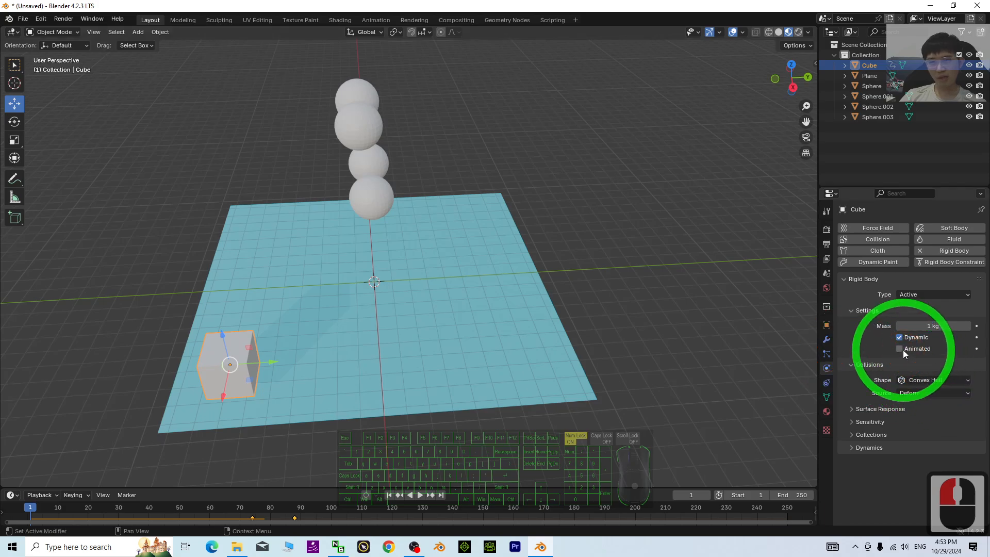
Enable the Animated option on the cube's rigid body, play the simulation twice from frame 1 and rewind it
click(419, 496)
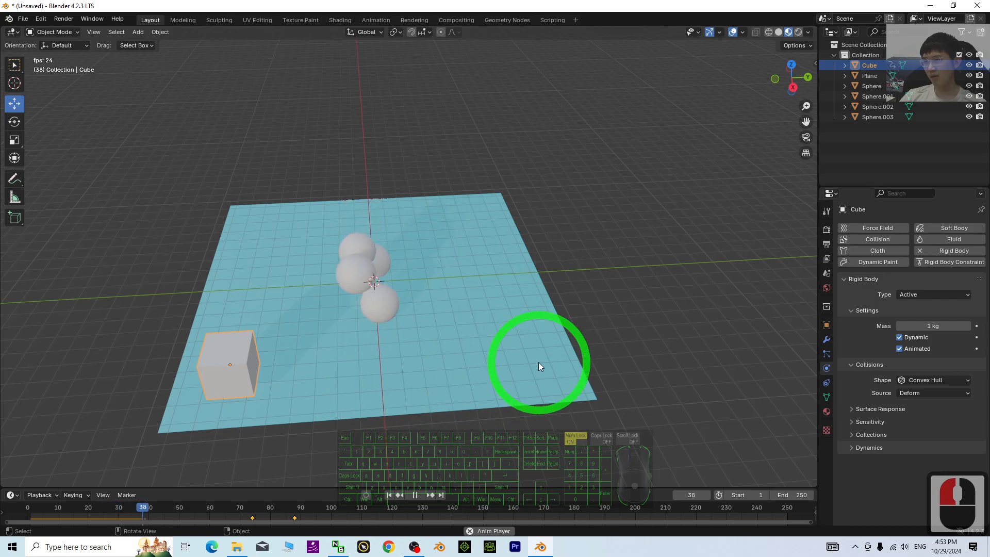
middle_drag(539, 362, 459, 407)
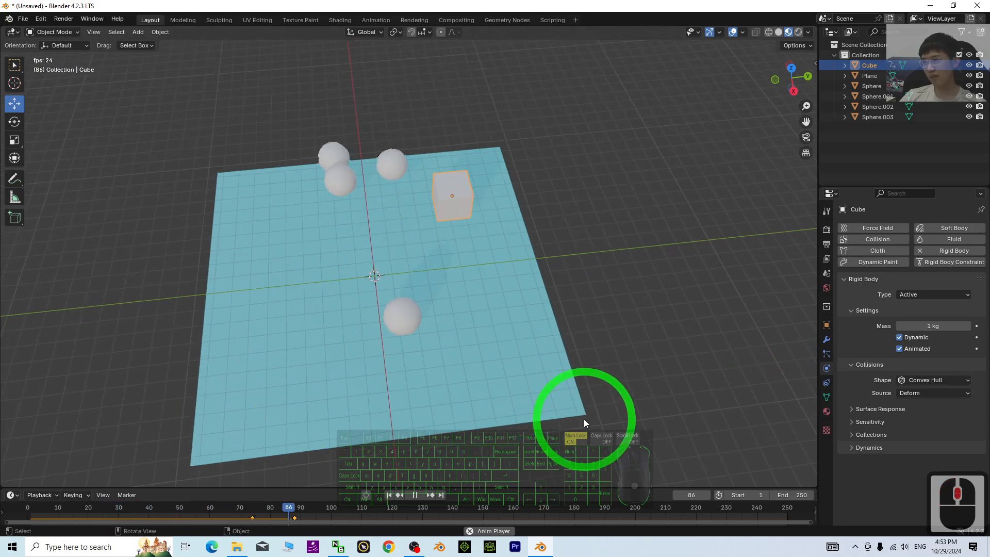
click(415, 495)
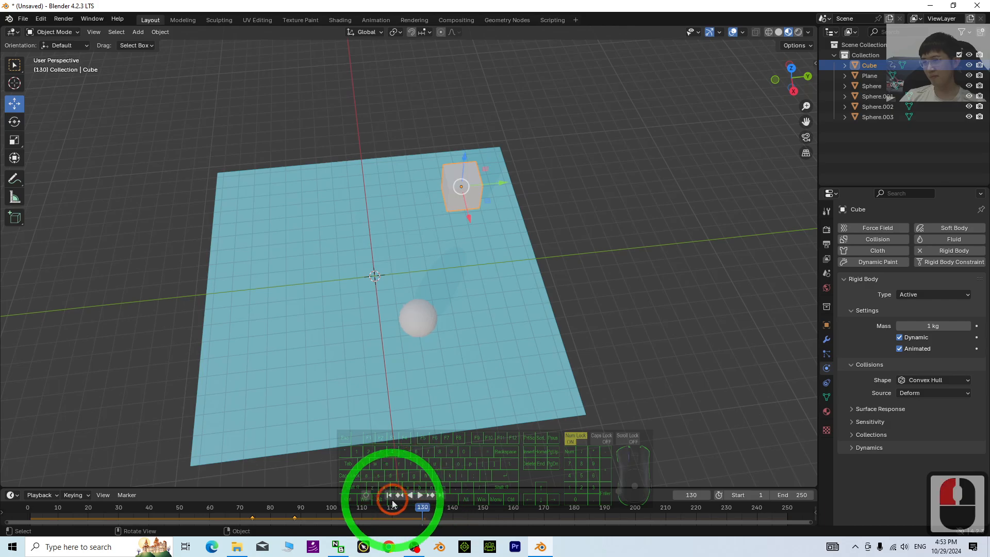
click(389, 497)
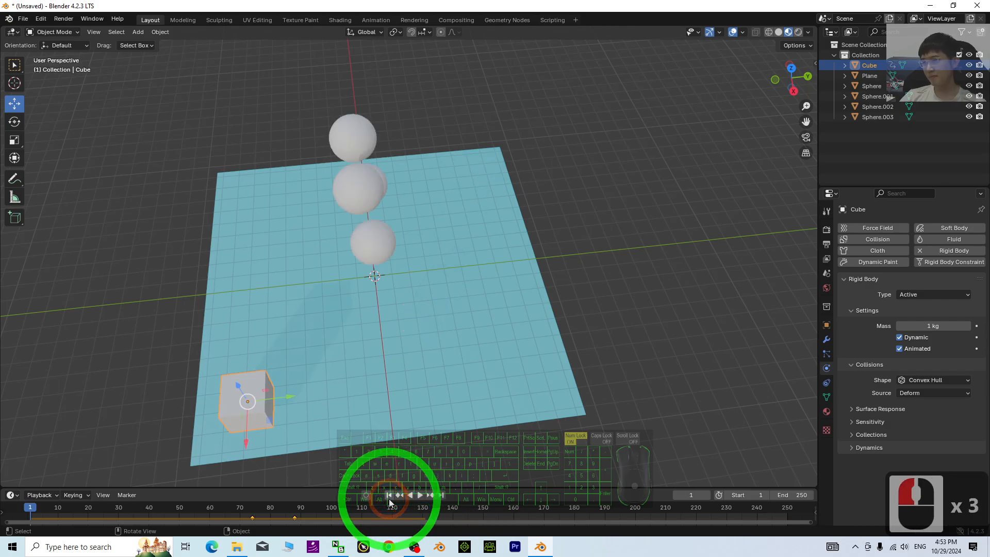
click(420, 495)
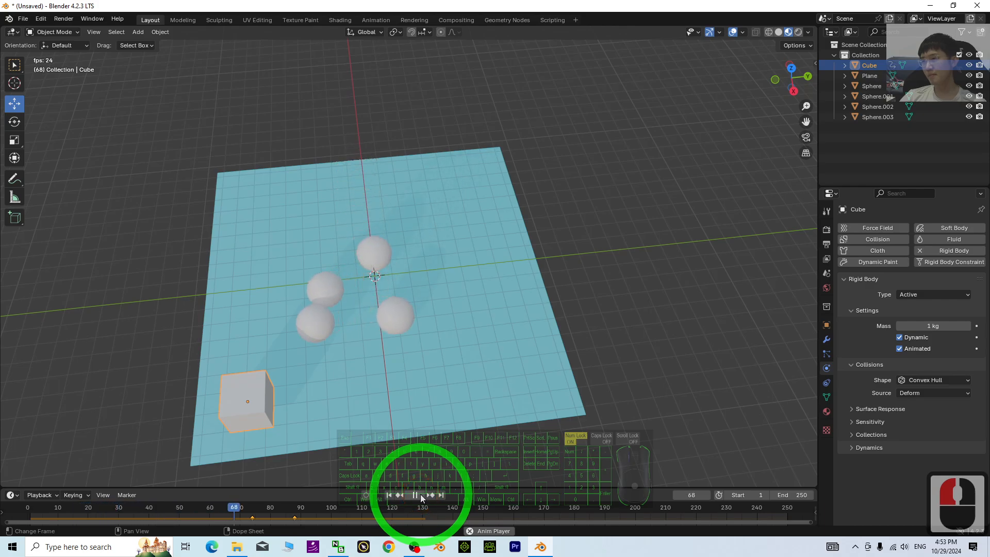
click(398, 496)
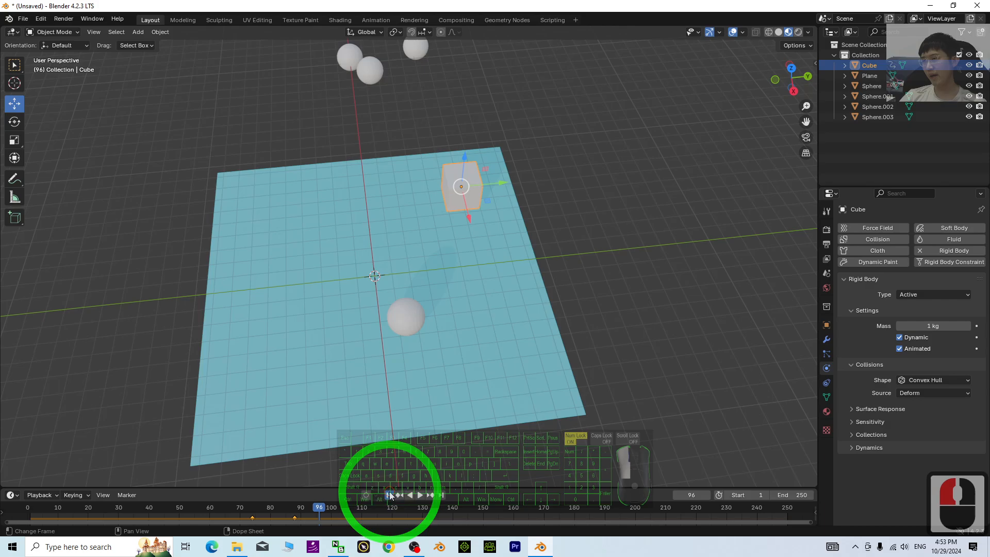
click(389, 495)
Select all four spheres and shift them about 0.32 m along the Y axis
click(360, 129)
middle_drag(454, 243, 351, 154)
shift+click(371, 155)
shift+click(354, 200)
shift+click(398, 131)
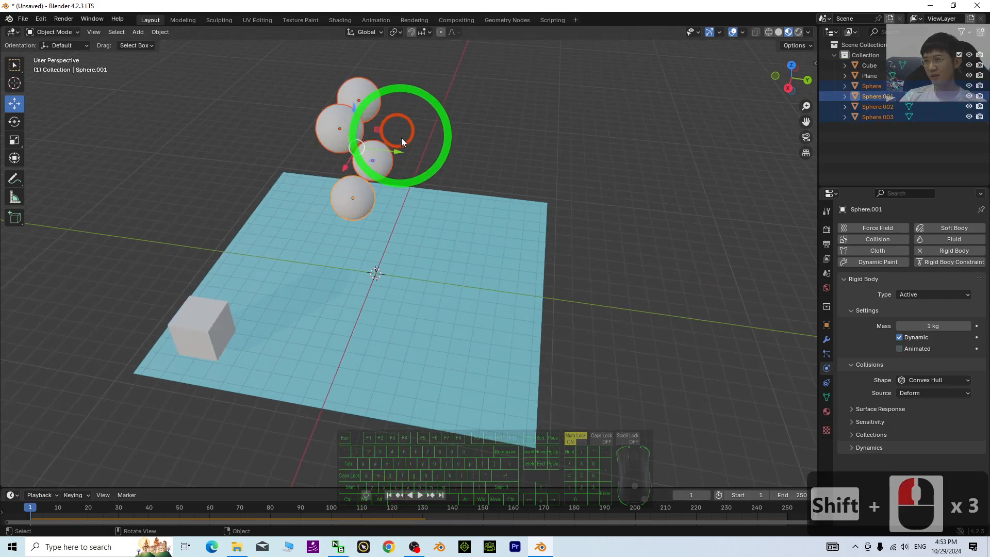
drag(397, 153, 407, 154)
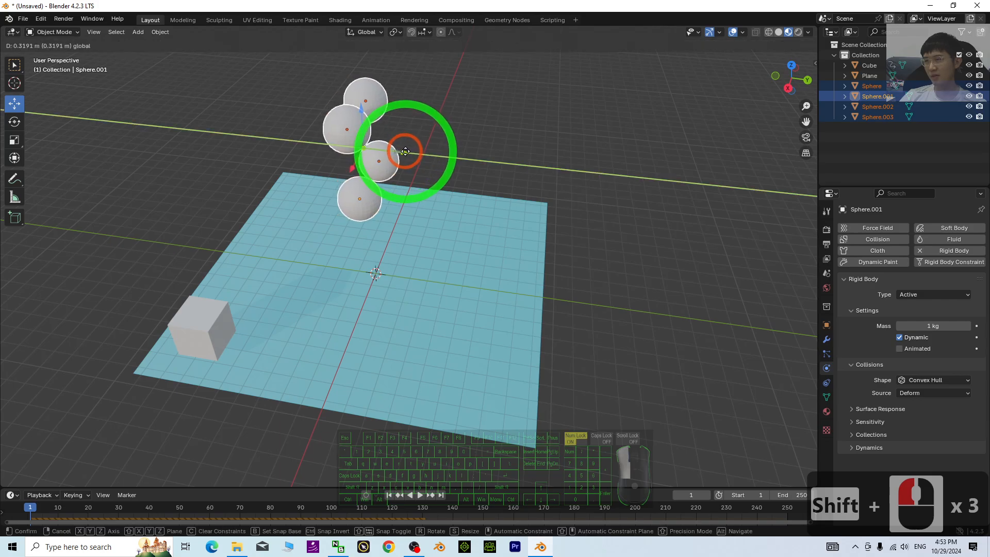
Play the collision with the shifted spheres while checking it from several angles, and return to frame 1
click(412, 494)
middle_drag(339, 399, 380, 417)
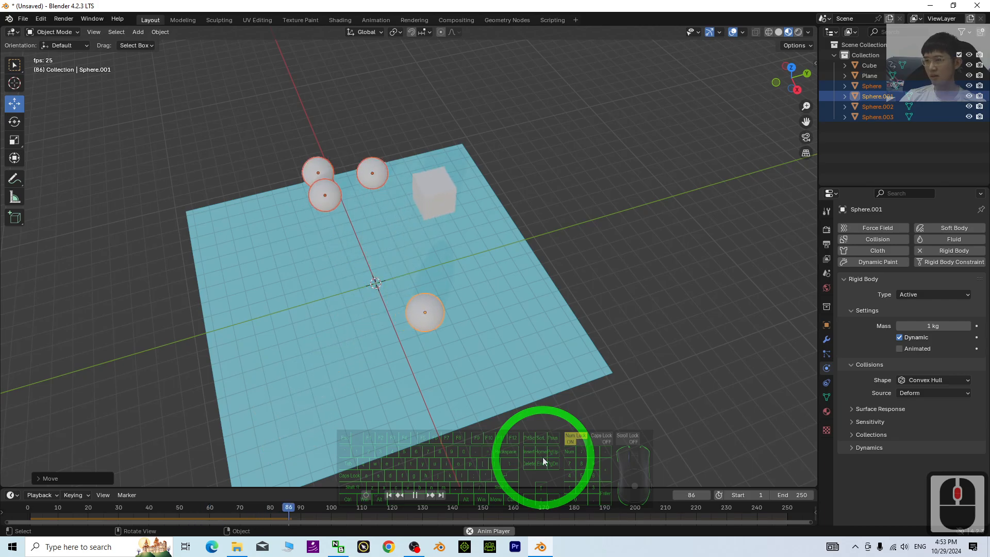
middle_drag(575, 384, 526, 343)
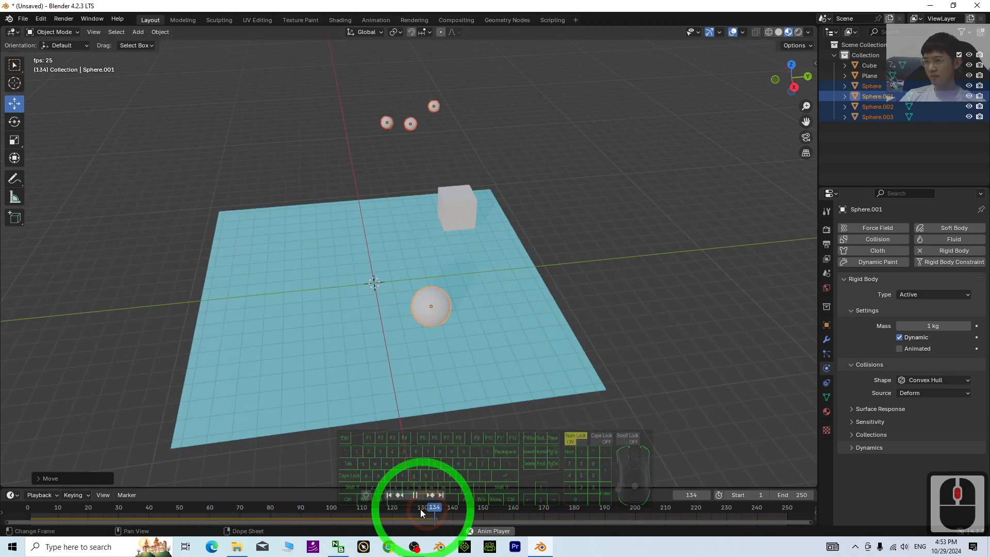
click(415, 495)
click(391, 495)
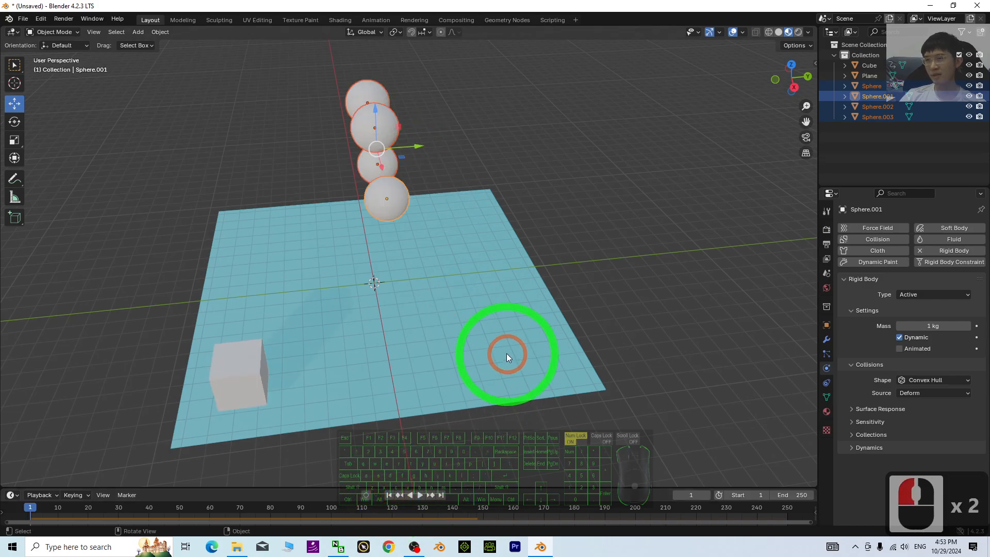
mouse_move(507, 353)
middle_down()
mouse_move(504, 376)
mouse_move(404, 353)
mouse_move(496, 349)
mouse_move(499, 367)
middle_up()
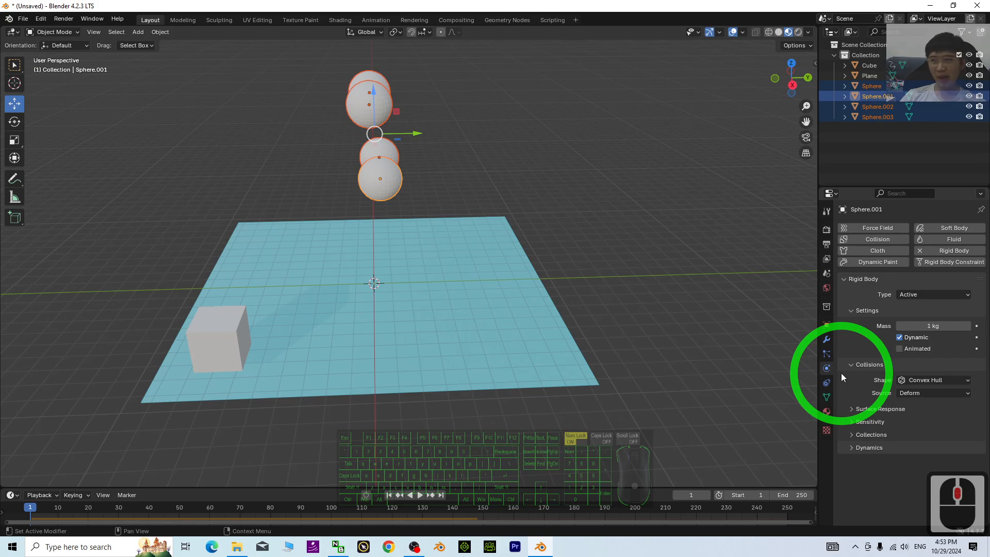
Play the falling spheres and cube collision from frame 1, pausing and resuming midway, and return to frame 1
middle_drag(424, 299, 445, 143)
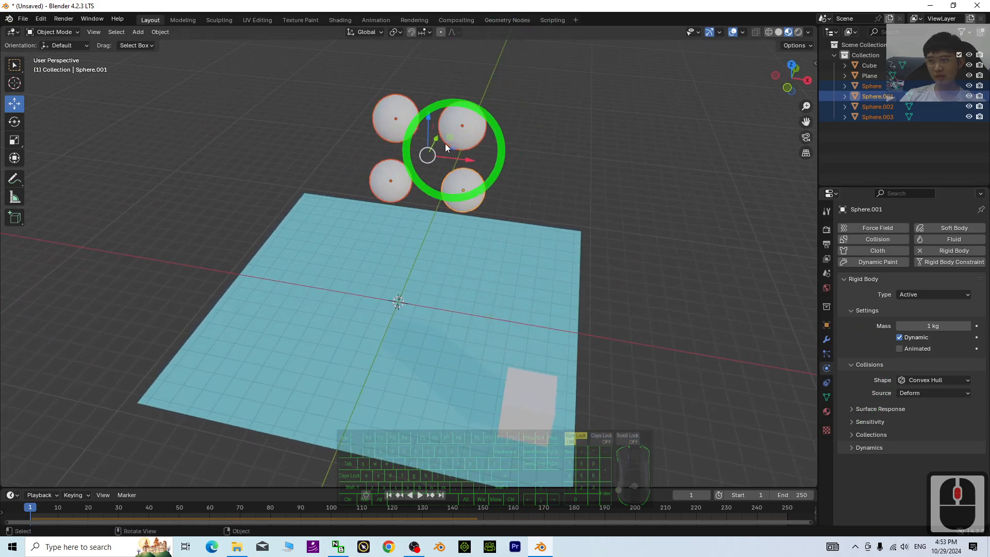
middle_drag(489, 261, 457, 274)
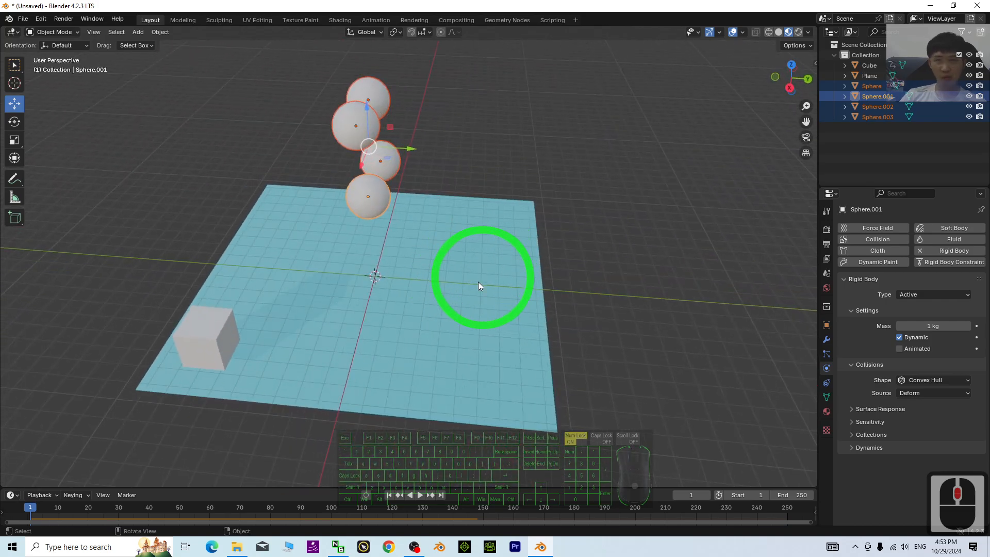
click(420, 495)
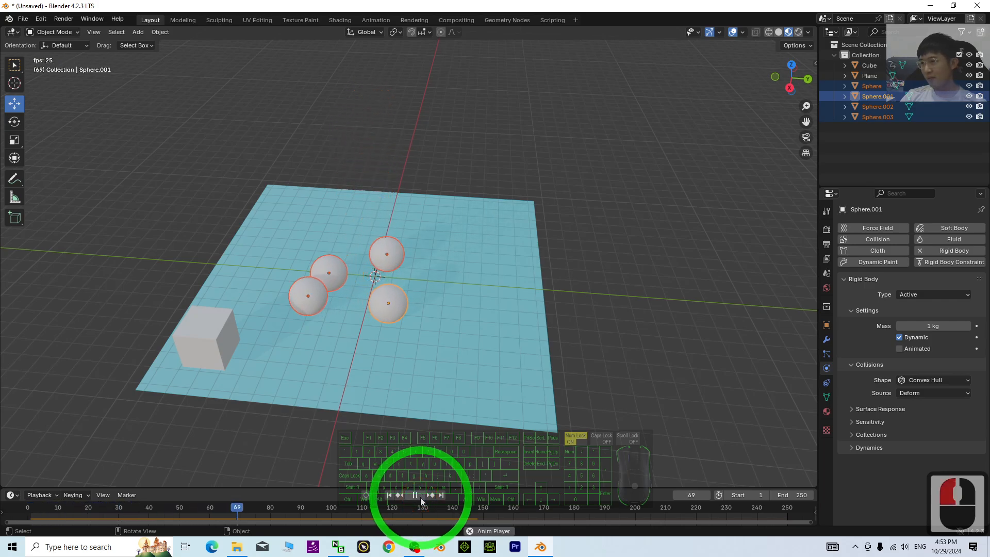
click(420, 496)
click(419, 496)
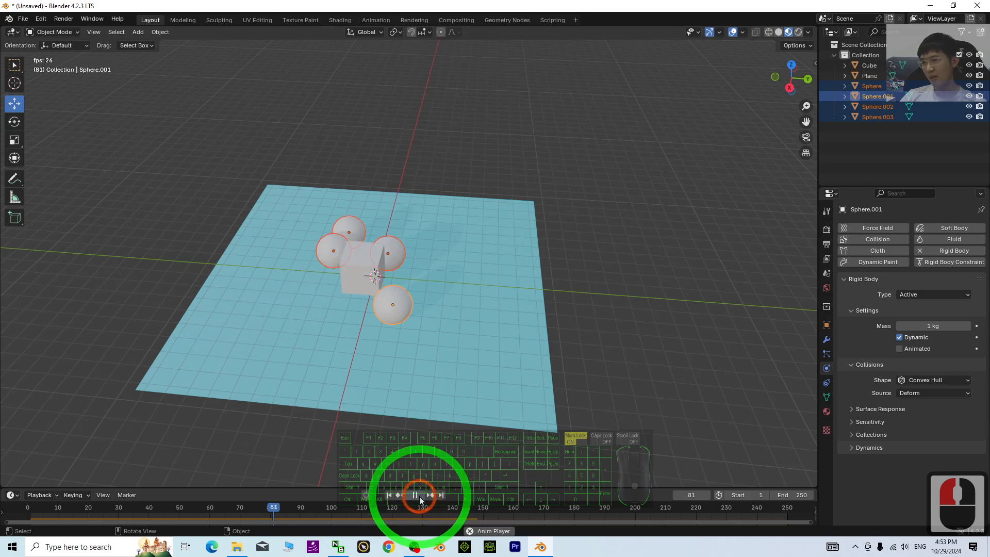
double_click(389, 496)
click(391, 497)
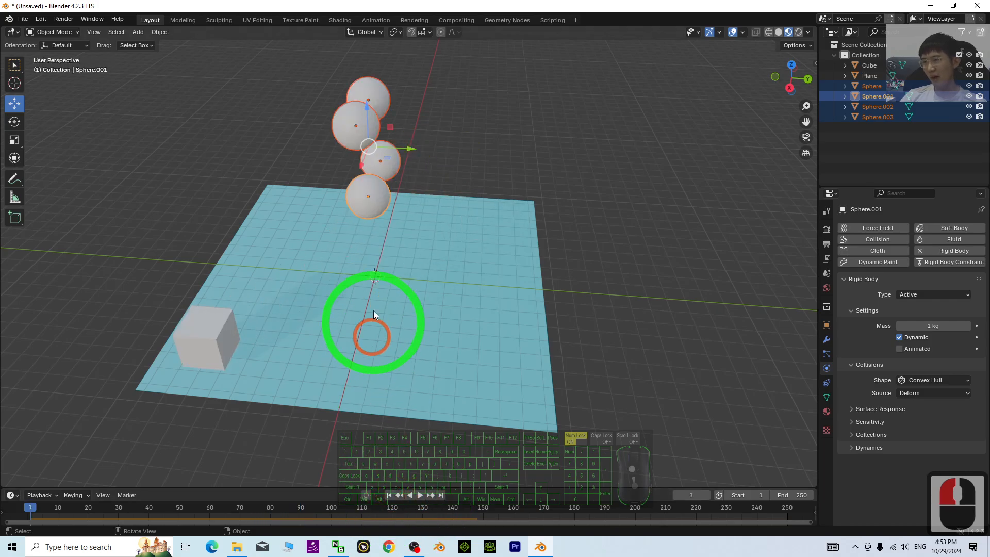
Add a cylinder mesh and place it upright above the plane's edge, across from the cube
middle_drag(441, 346, 482, 327)
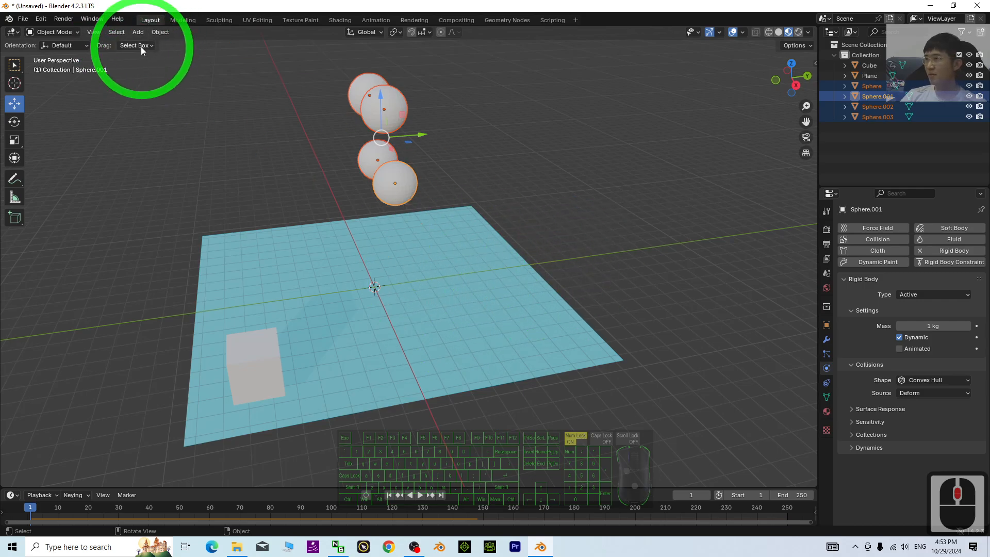
click(137, 32)
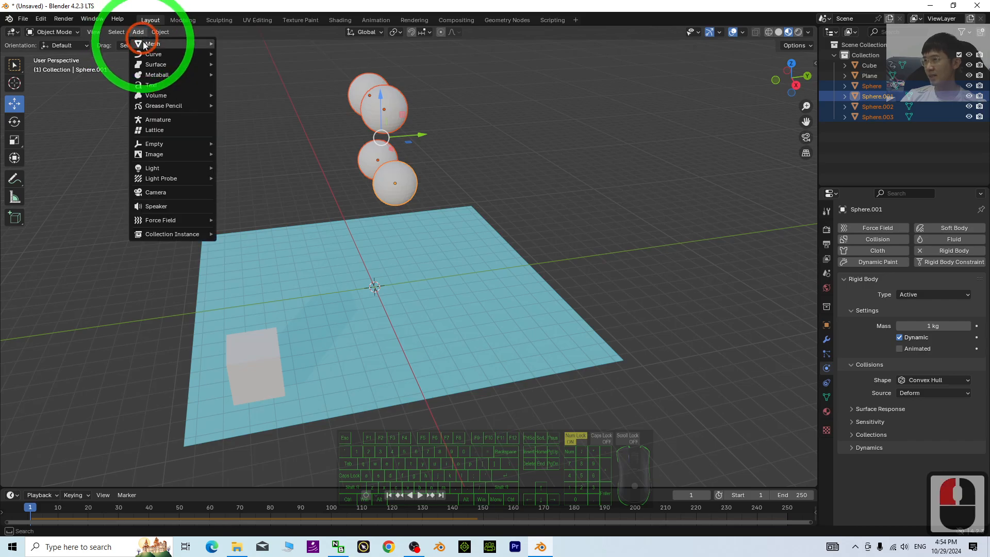
click(148, 45)
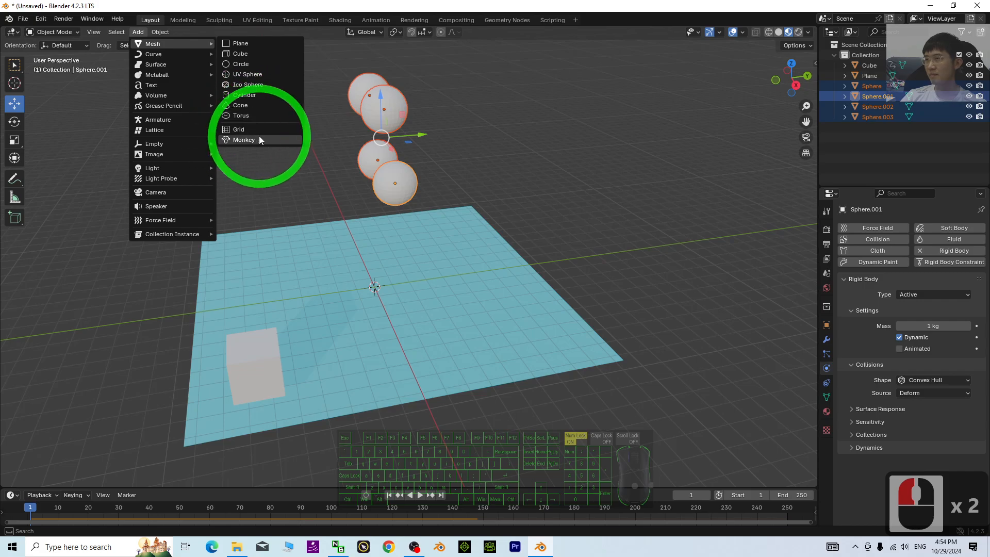
click(251, 94)
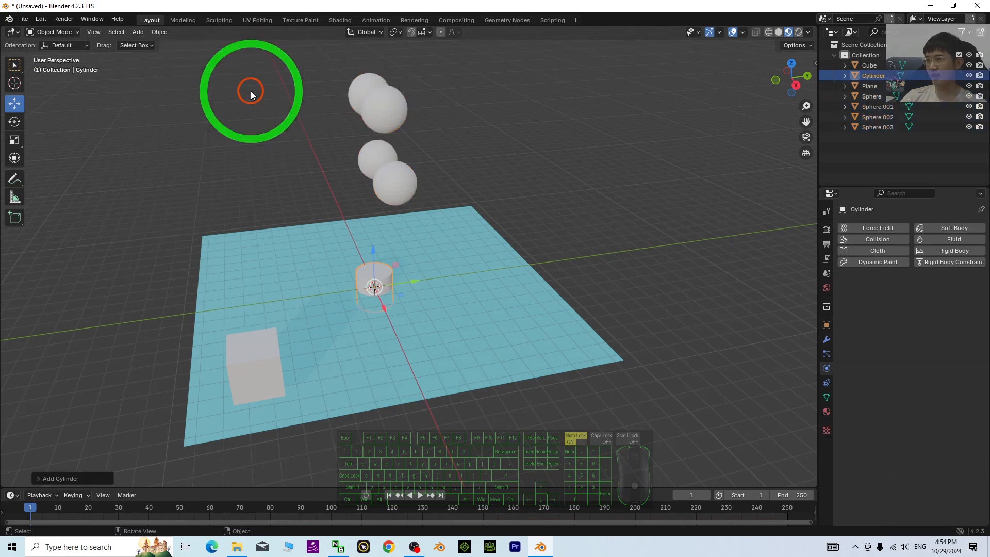
drag(402, 295, 533, 331)
drag(509, 283, 509, 188)
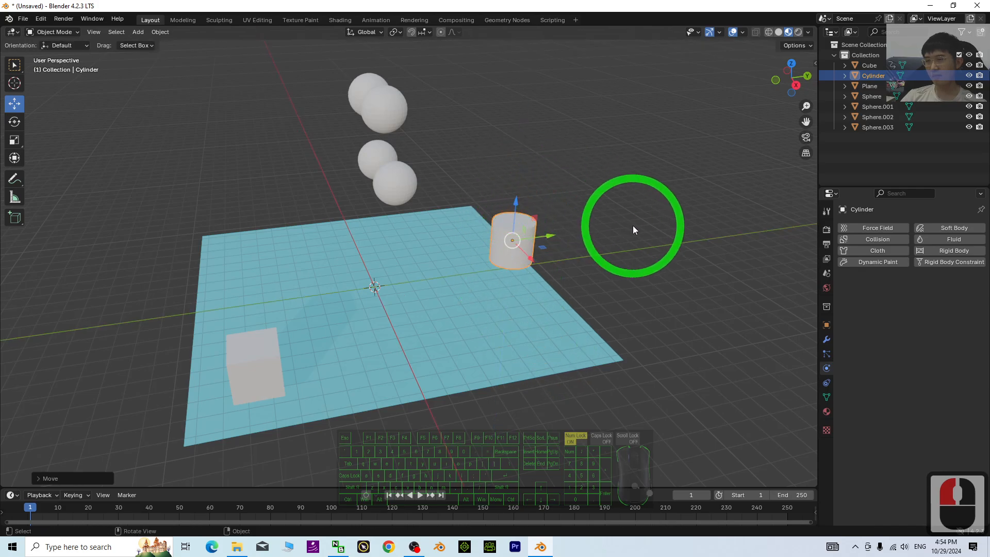
Scale the new cylinder up slightly and check its size relative to the spheres and cube
scroll(650, 242, up, 2)
scroll(693, 276, down, 2)
scroll(648, 288, down, 1)
scroll(574, 258, up, 3)
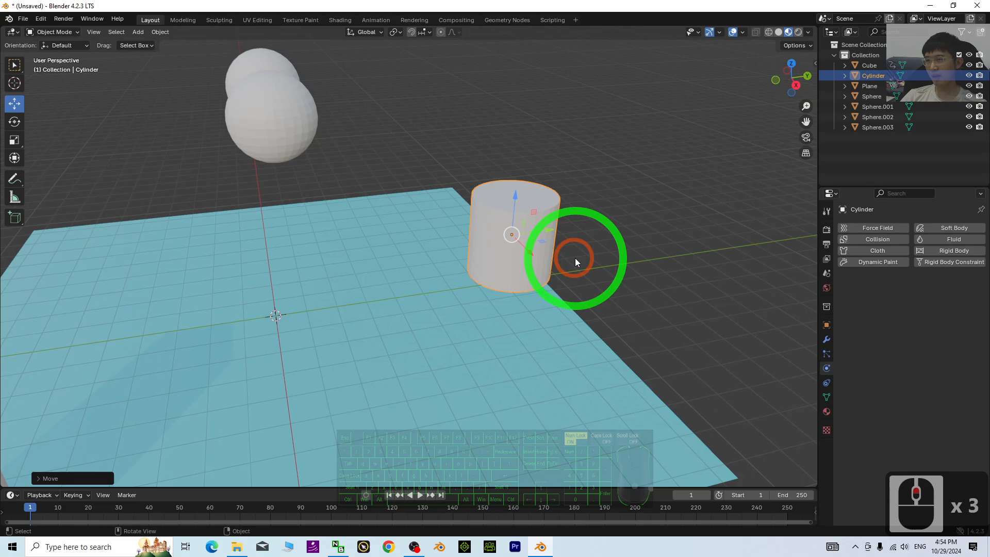
scroll(564, 267, down, 1)
key(s)
click(646, 248)
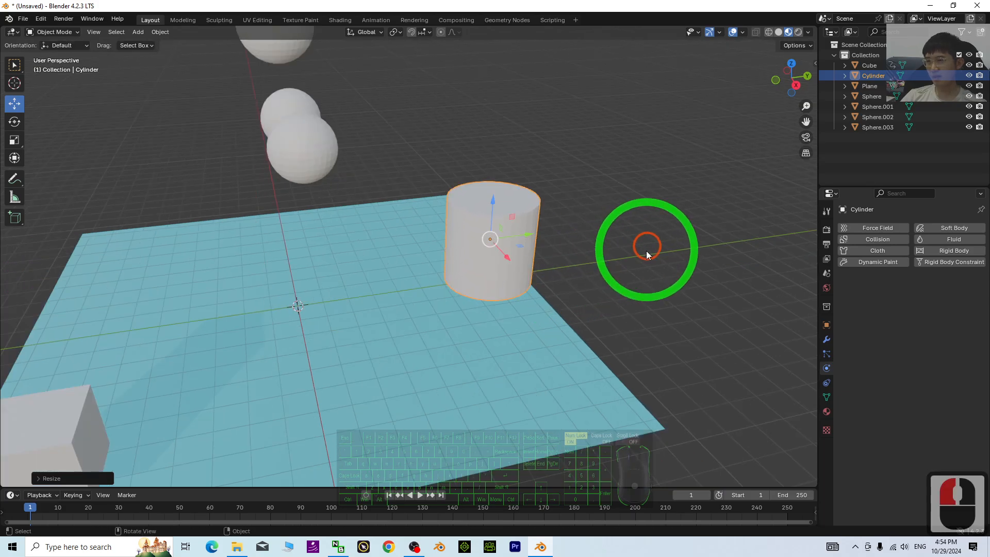
middle_drag(666, 289, 557, 295)
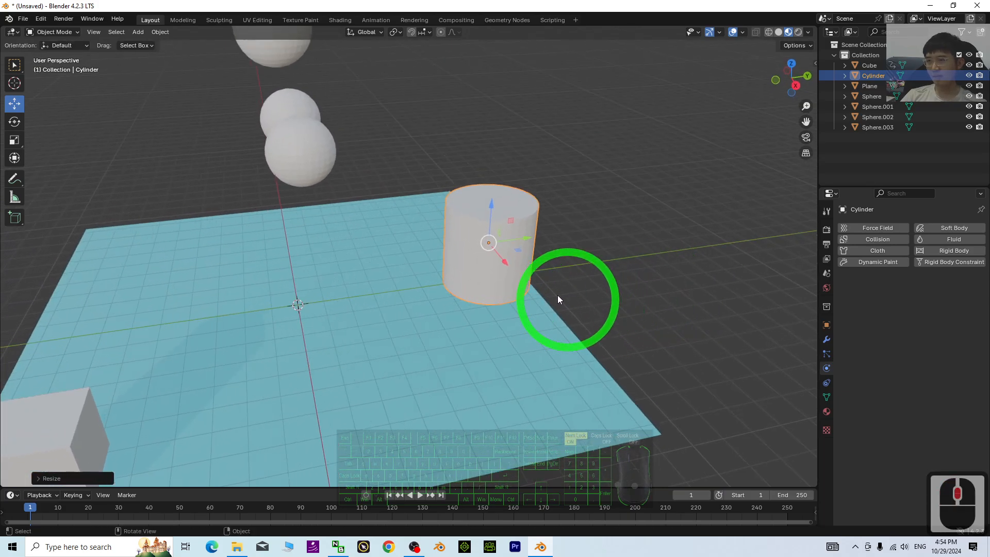
Give the cylinder Rigid Body physics of type Active and inspect it from near and far
click(939, 250)
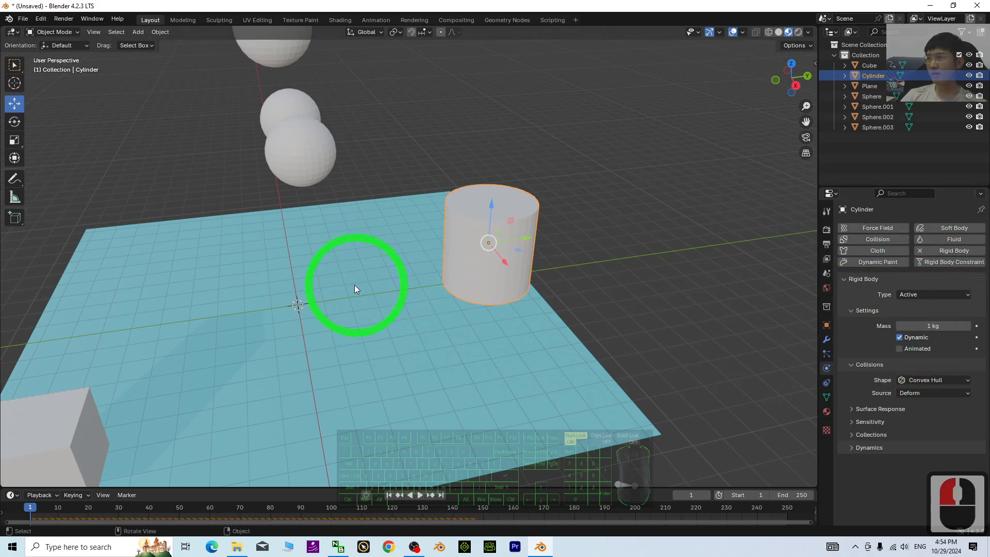
scroll(517, 302, down, 3)
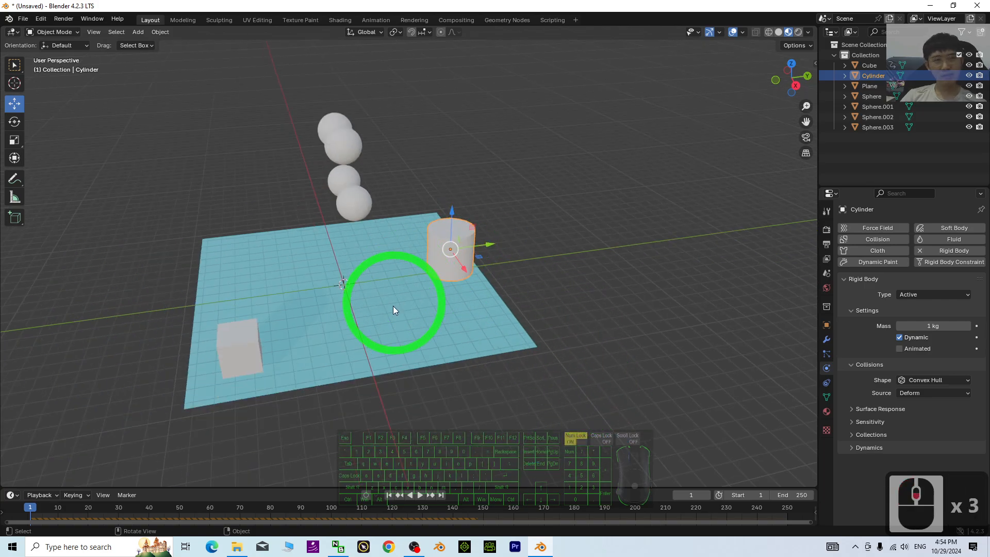
scroll(420, 317, up, 5)
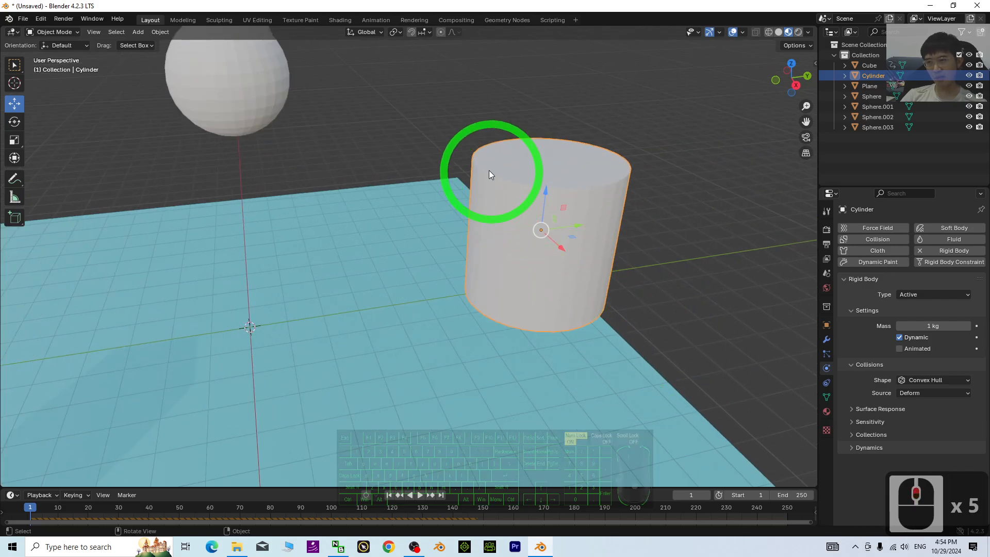
scroll(489, 172, down, 4)
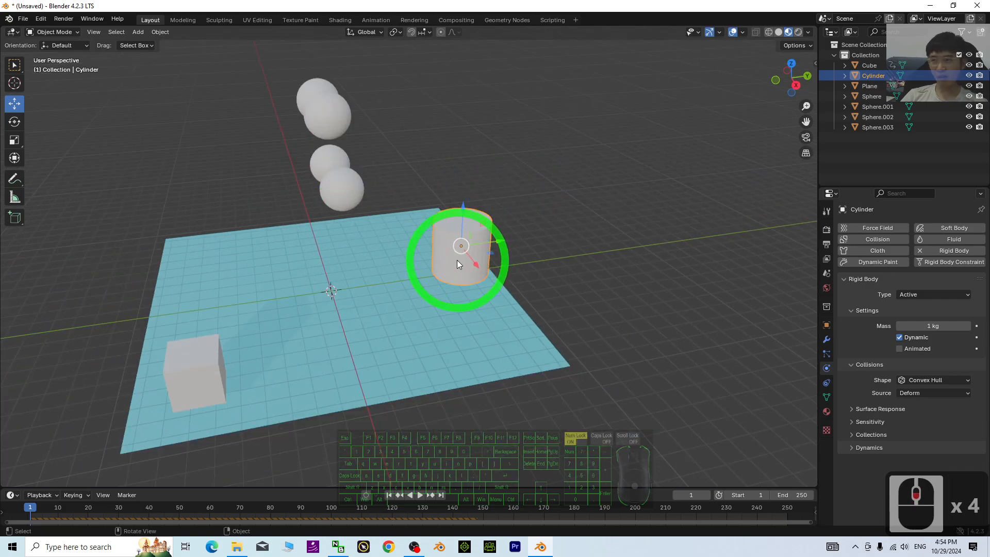
middle_drag(515, 268, 552, 294)
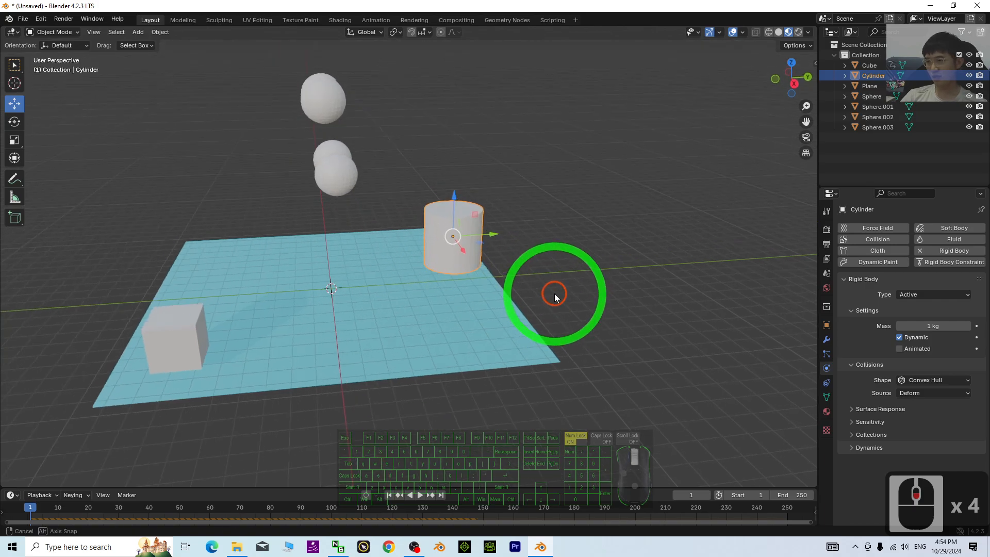
Add a second cylinder at the world origin and activate the Rotate tool for it
click(135, 32)
click(165, 44)
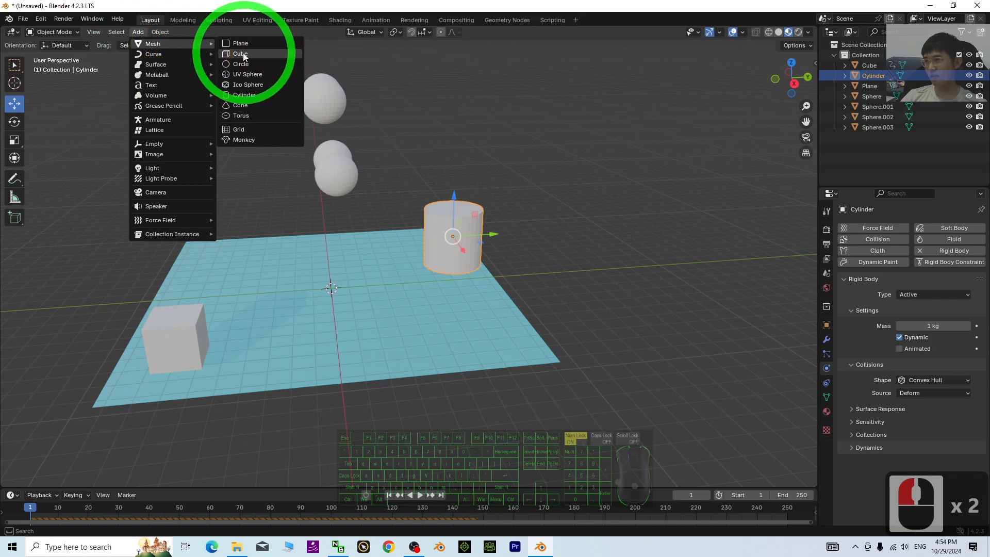
click(248, 96)
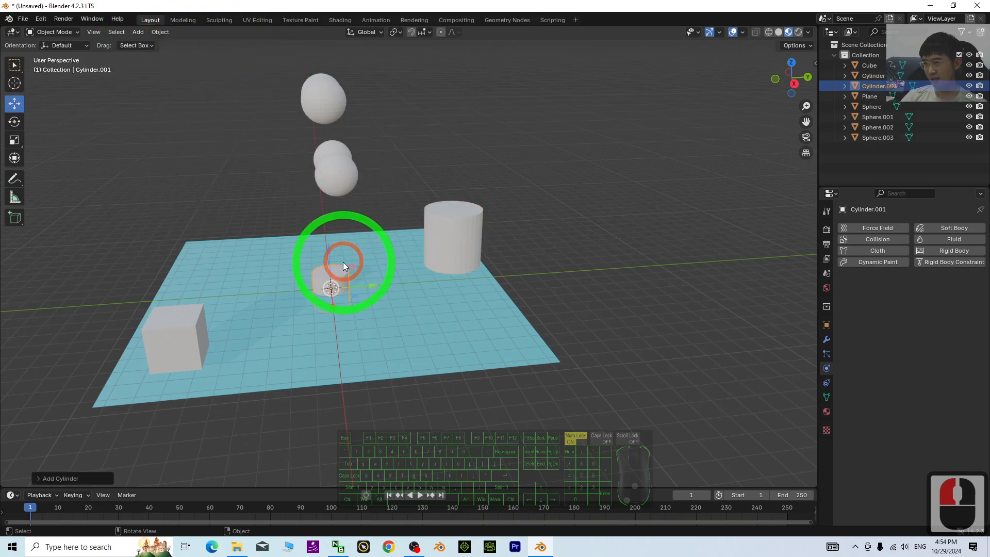
middle_drag(347, 311, 379, 321)
click(16, 123)
click(346, 285)
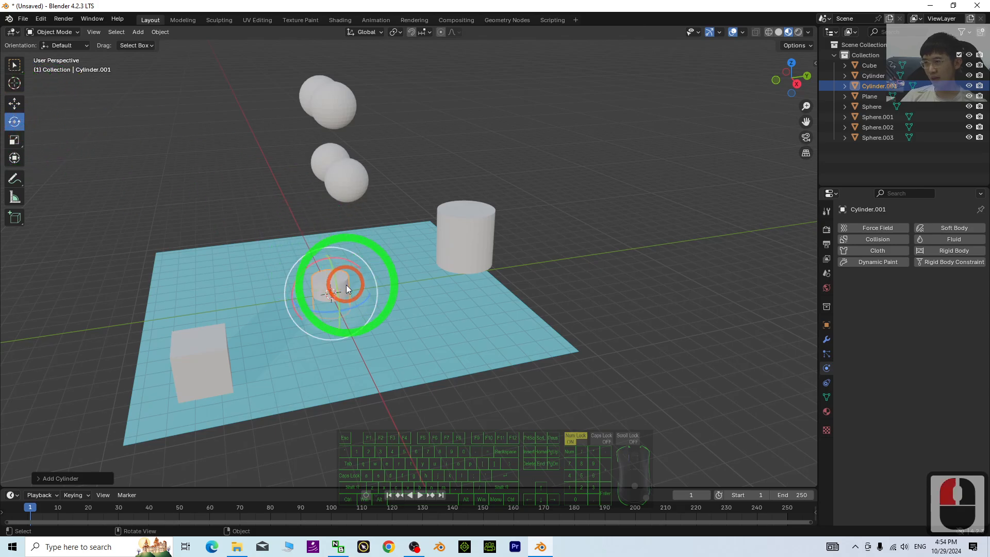
drag(334, 273, 374, 305)
key(ctrl+z)
Rotate the second cylinder about the Y axis, setting its Y rotation to exactly 90°
middle_drag(339, 272, 465, 306)
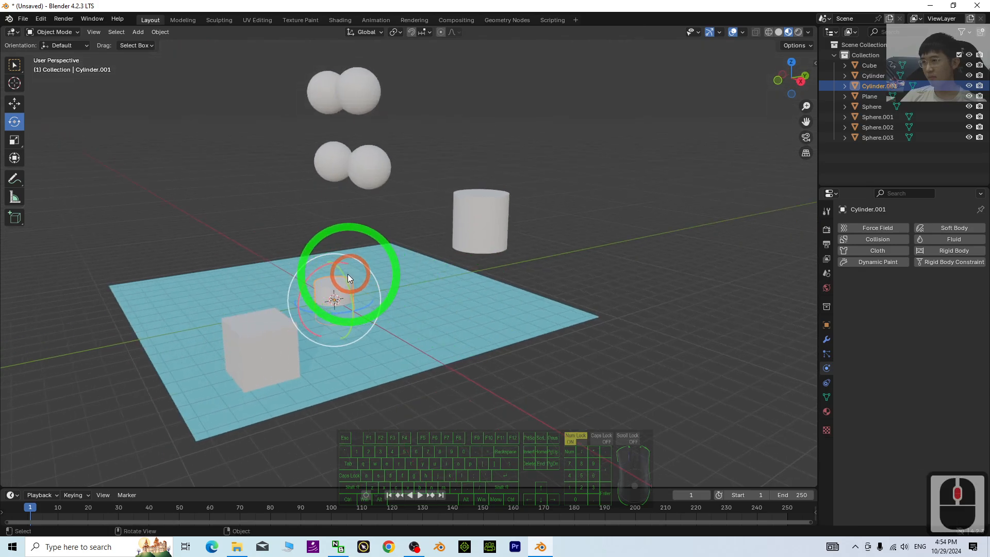
drag(348, 274, 543, 299)
click(826, 325)
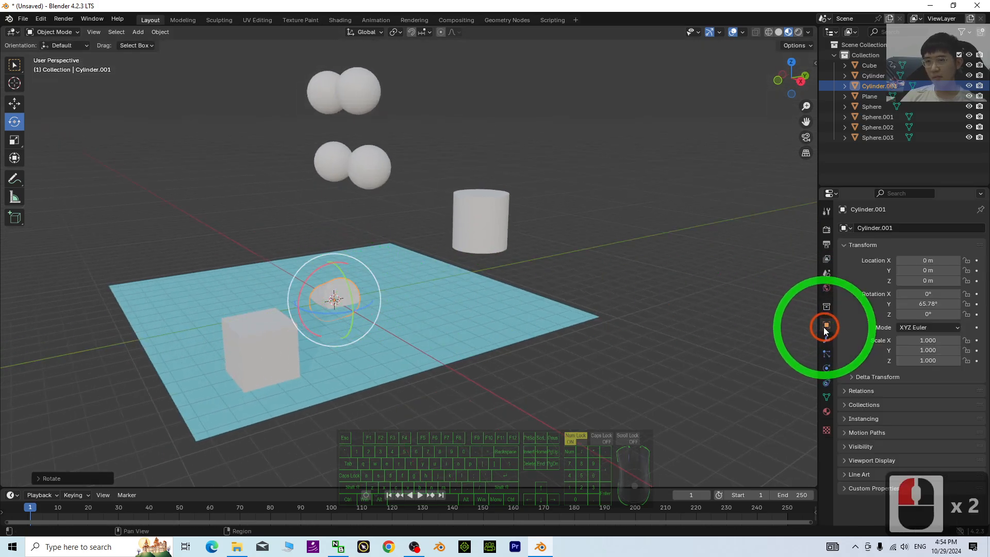
double_click(928, 304)
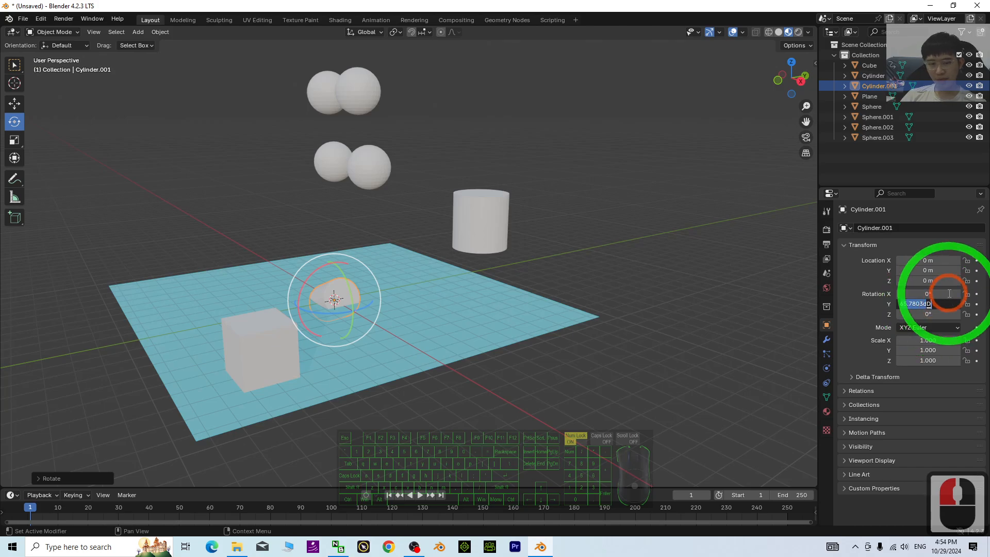
text(90)
key(Return)
Scale the second cylinder into a thin, long rod of about 0.334 × 0.334 × 2.207
scroll(440, 306, up, 3)
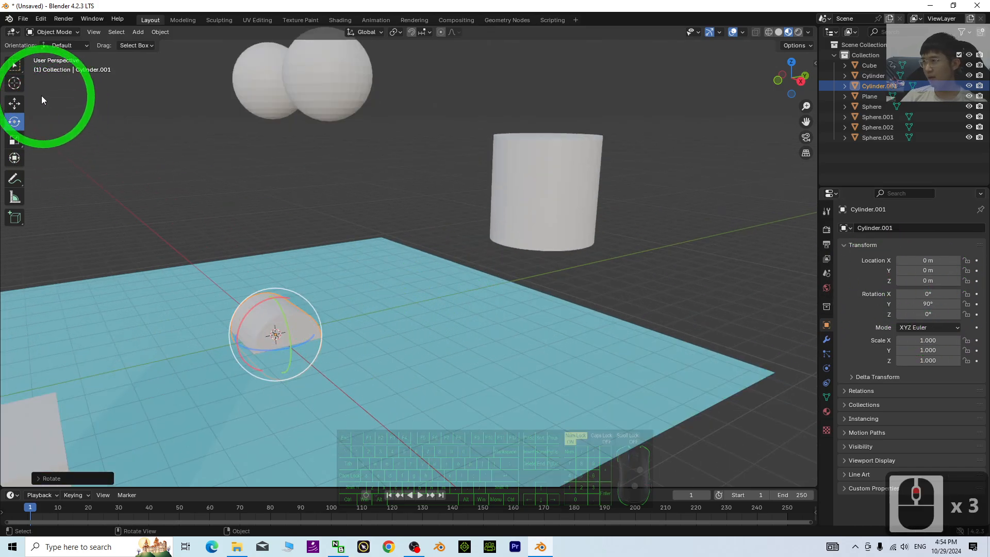
click(14, 140)
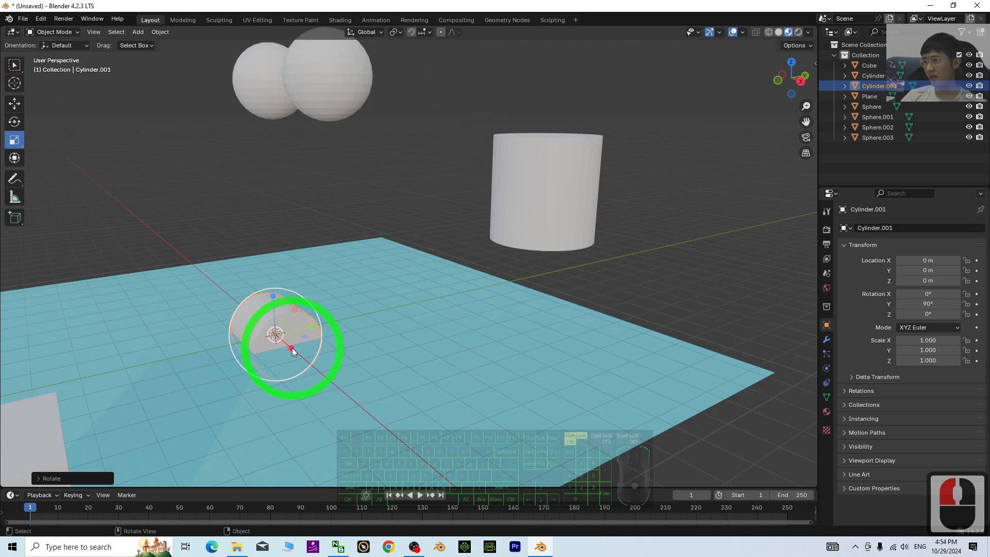
drag(292, 348, 358, 342)
scroll(433, 361, down, 3)
Move the rod toward the large cylinder, to about X 2.52 m, Y 7.38 m, Z 0.92 m
middle_drag(461, 327, 261, 254)
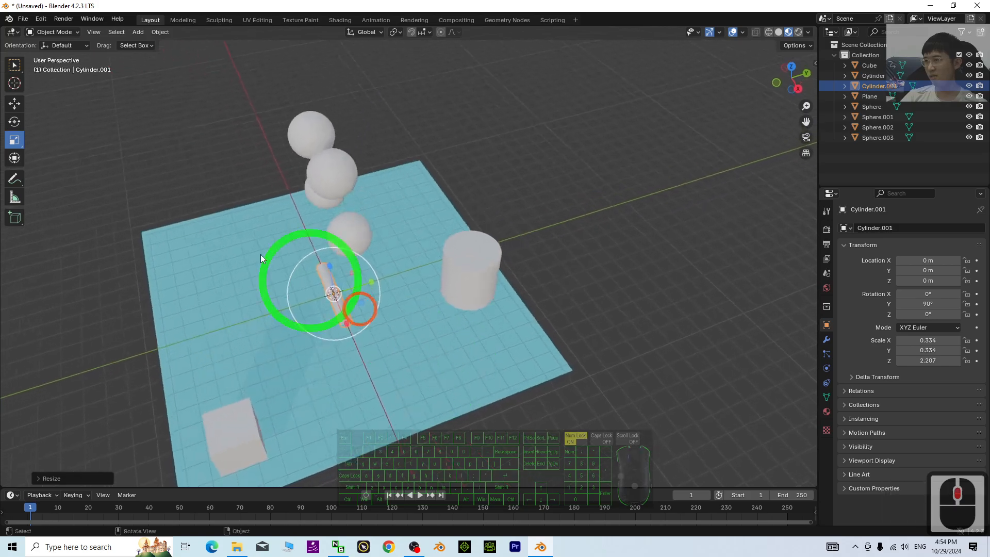
click(15, 103)
drag(368, 303, 478, 244)
middle_drag(478, 244, 580, 327)
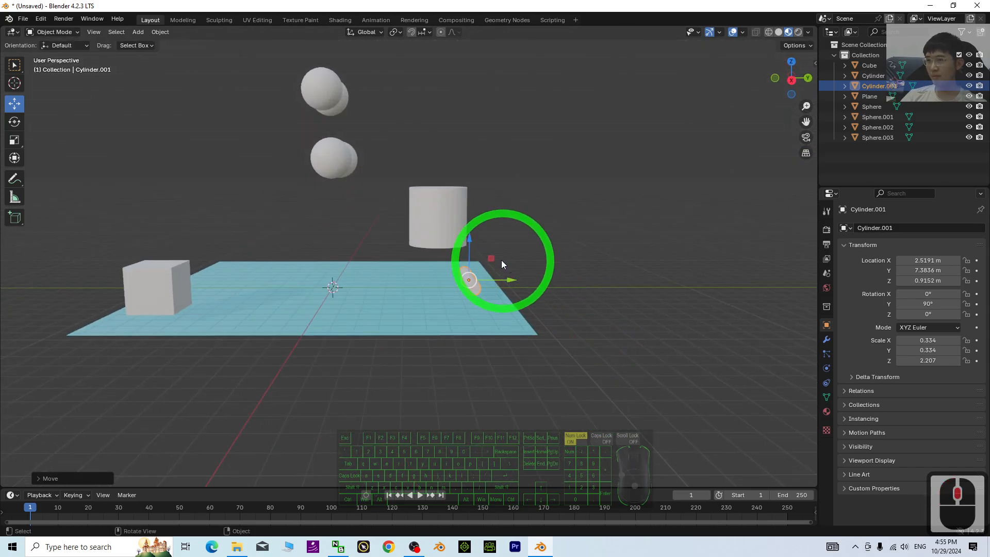
Raise the rod and pull it forward to about X 4.91 m, Y 5.79 m, Z 3.41 m at the large cylinder
drag(493, 259, 457, 212)
middle_drag(457, 212, 454, 328)
middle_drag(497, 228, 493, 234)
drag(493, 234, 645, 267)
middle_drag(646, 267, 575, 213)
scroll(576, 214, up, 4)
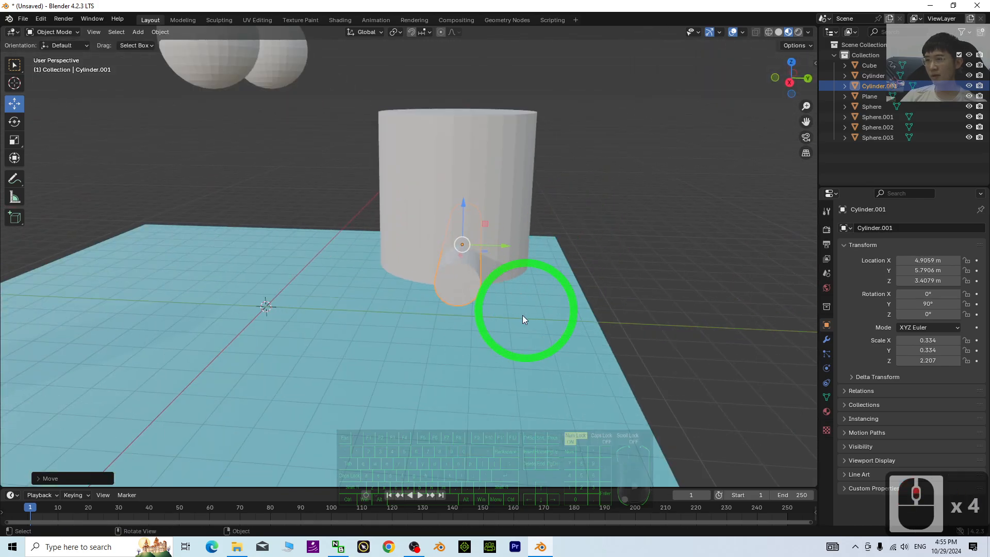
Shift the rod to about Y 5.99 m, Z 3.78 m and scale it up to about 0.422 × 0.422 × 2.783
middle_drag(524, 314, 515, 318)
drag(493, 225, 504, 205)
middle_drag(485, 361, 530, 270)
key(s)
click(569, 251)
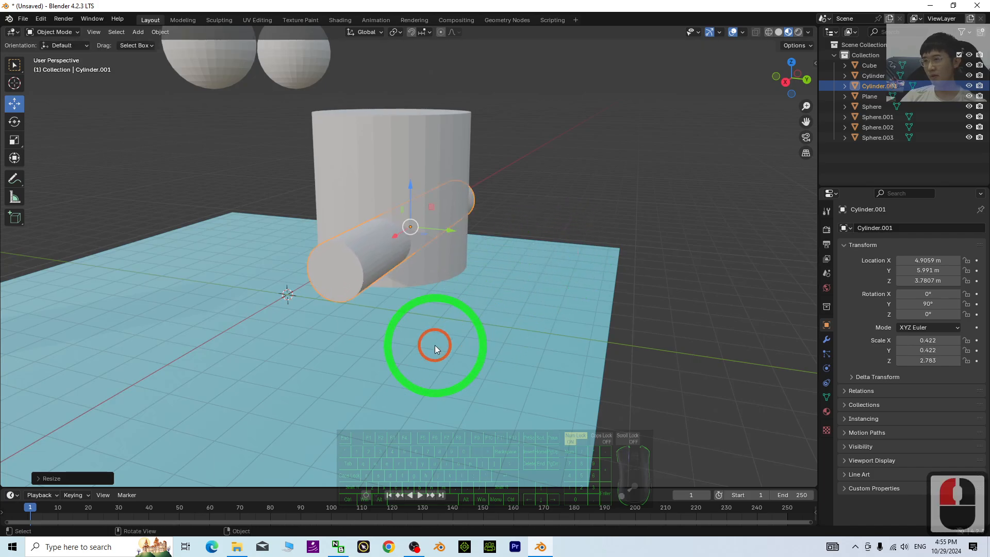
Create a new material for the rod with an orange-yellow base color, about hue 0.088, saturation 0.976, value 0.801
middle_drag(434, 345, 578, 286)
click(826, 411)
click(899, 272)
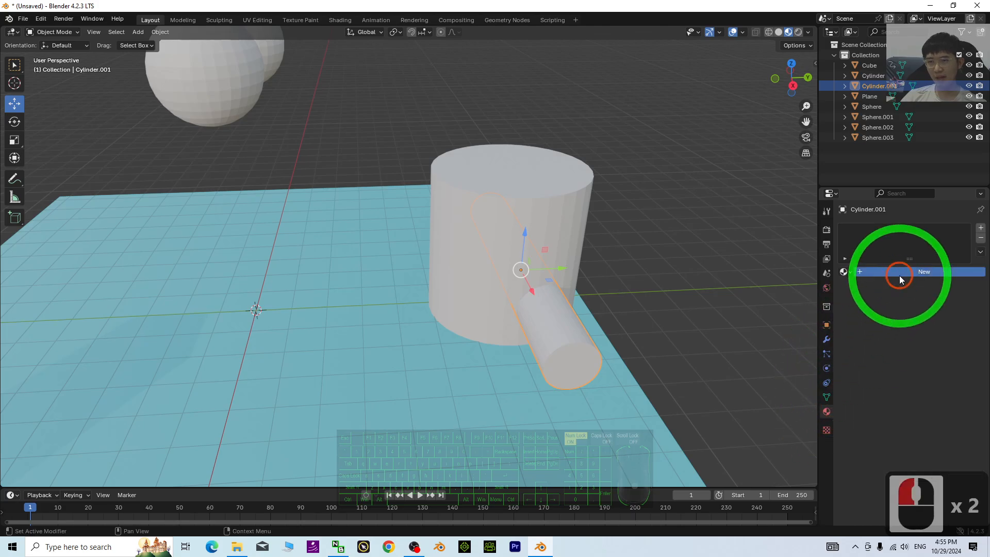
click(921, 336)
drag(920, 246, 878, 247)
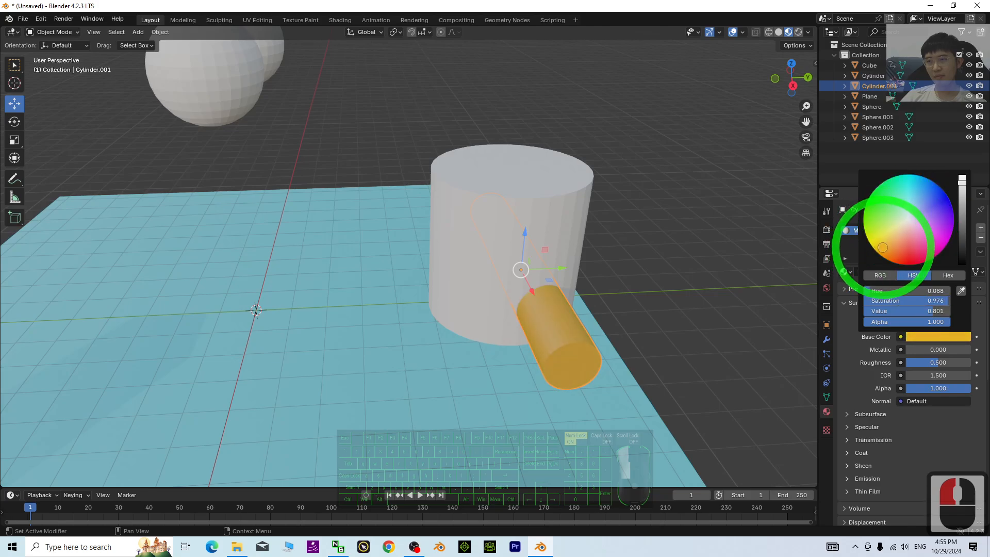
Create a new material for the large cylinder with a blue base color
click(548, 181)
click(916, 256)
click(916, 270)
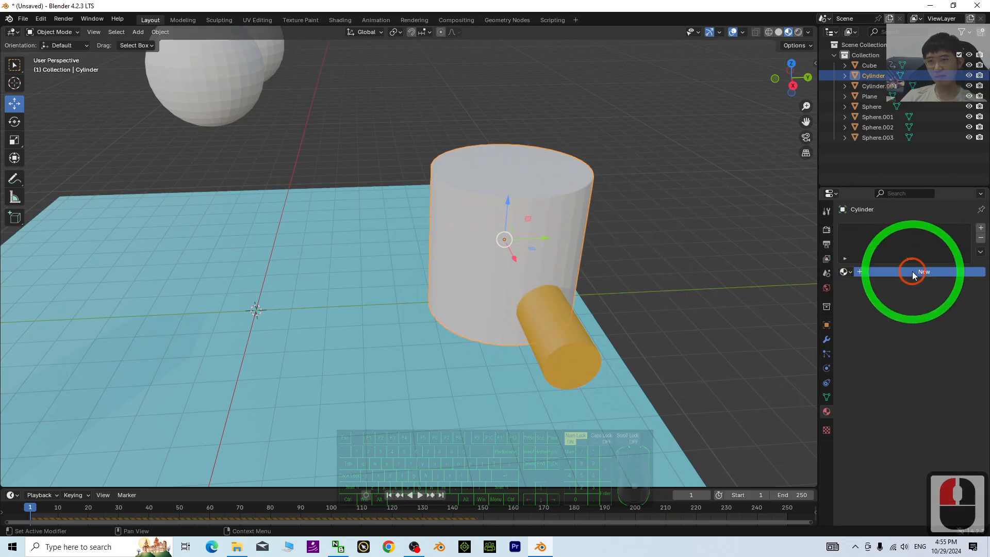
click(924, 336)
drag(913, 216, 930, 203)
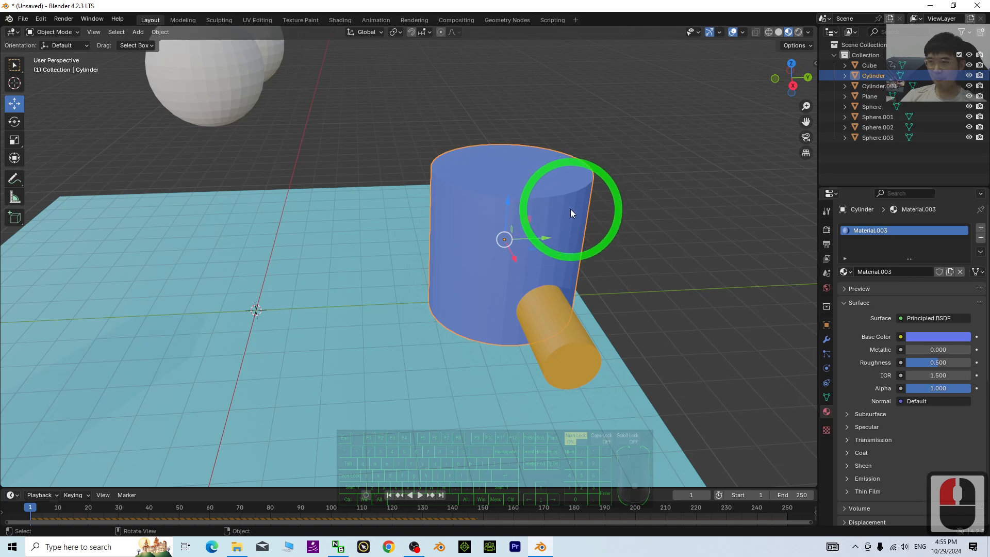
shift+click(558, 305)
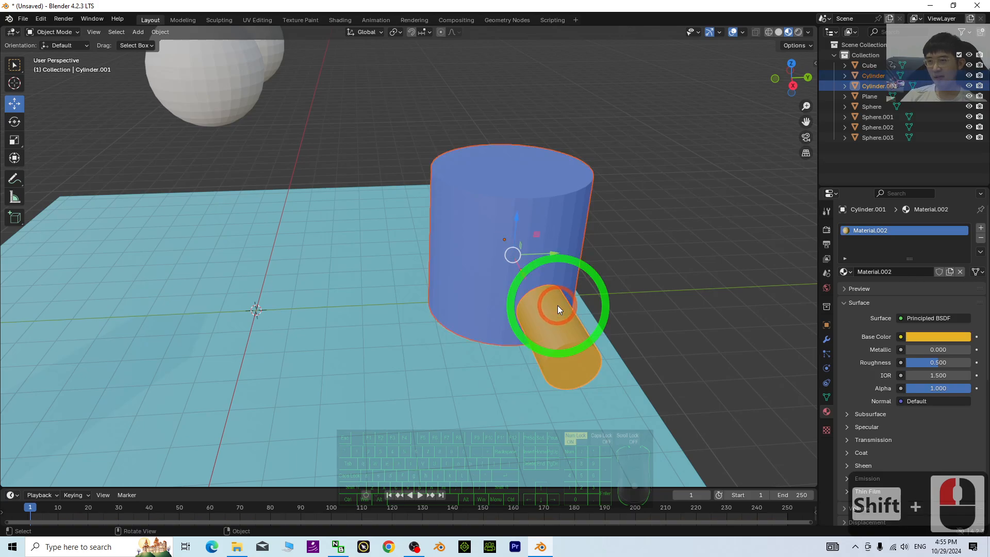
click(555, 208)
click(555, 206)
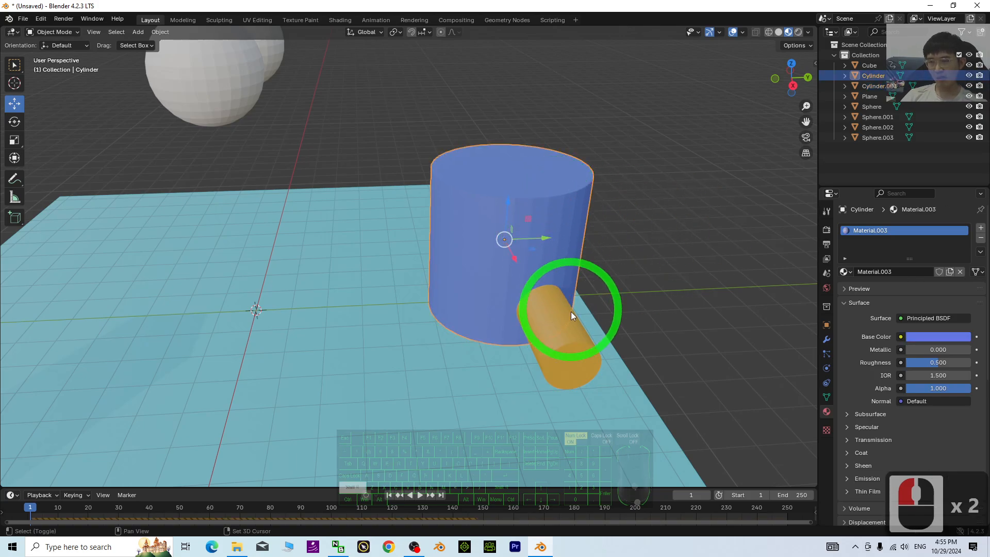
shift+click(558, 303)
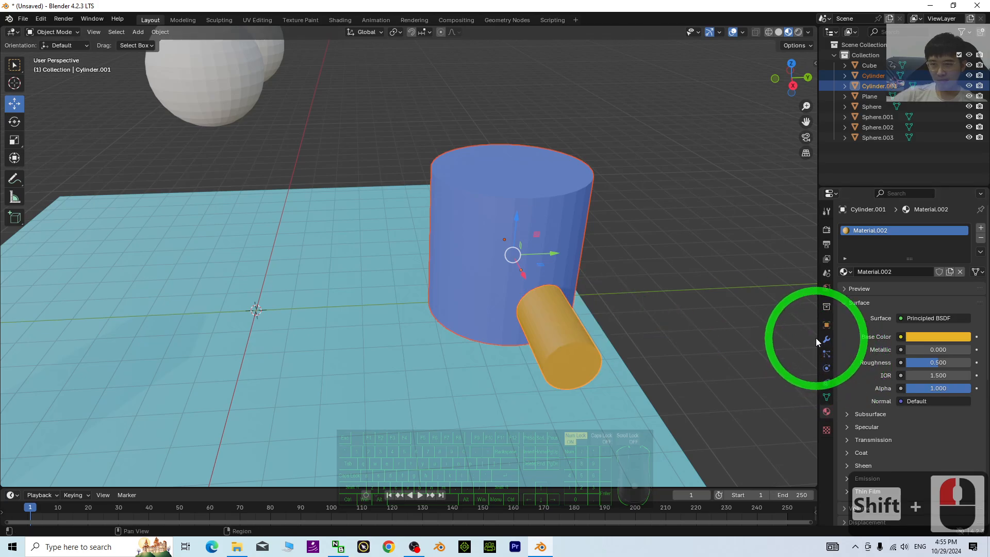
click(799, 346)
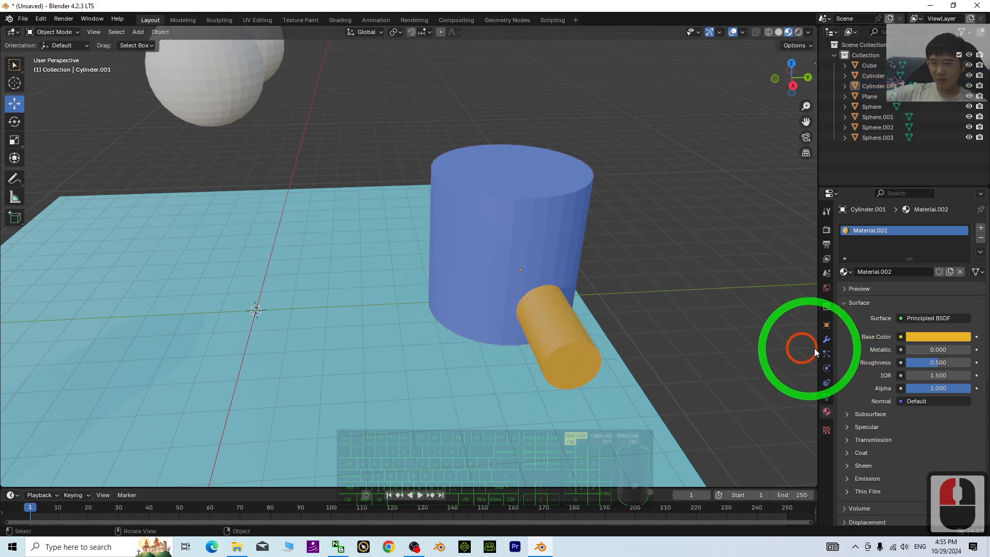
Add a Boolean modifier in Difference mode to the large cylinder with the rod as the object, and apply it
click(554, 204)
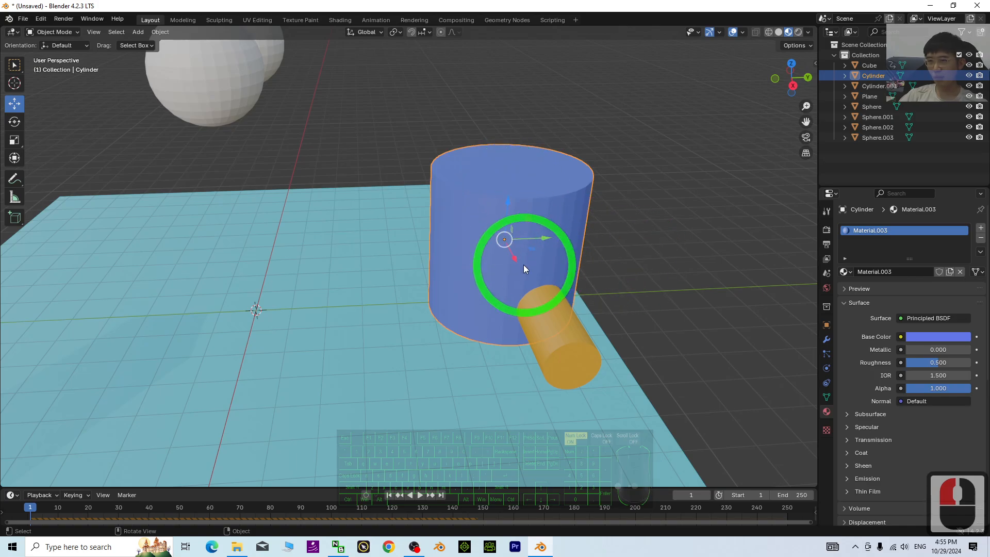
mouse_move(690, 277)
middle_down()
mouse_move(678, 280)
mouse_move(690, 276)
middle_up()
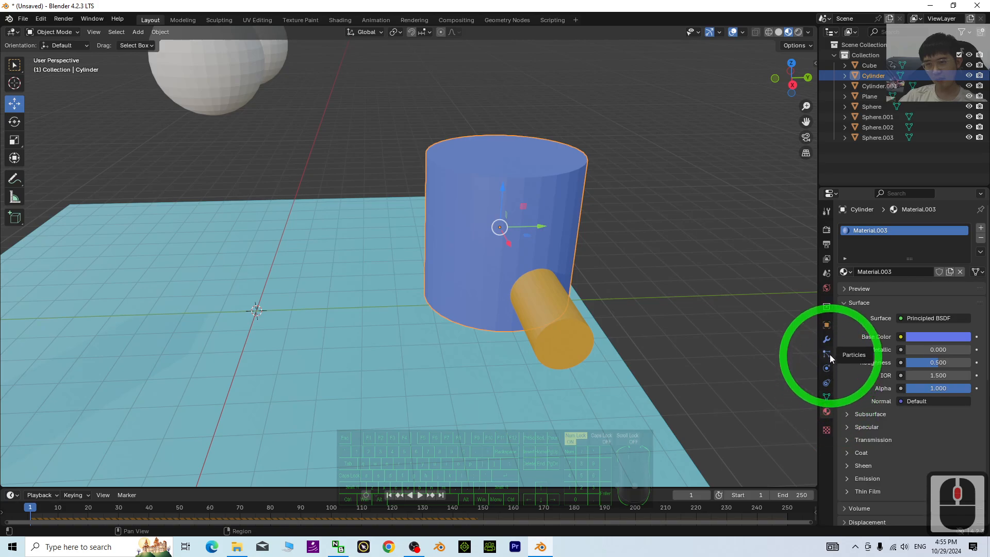
click(826, 339)
click(896, 225)
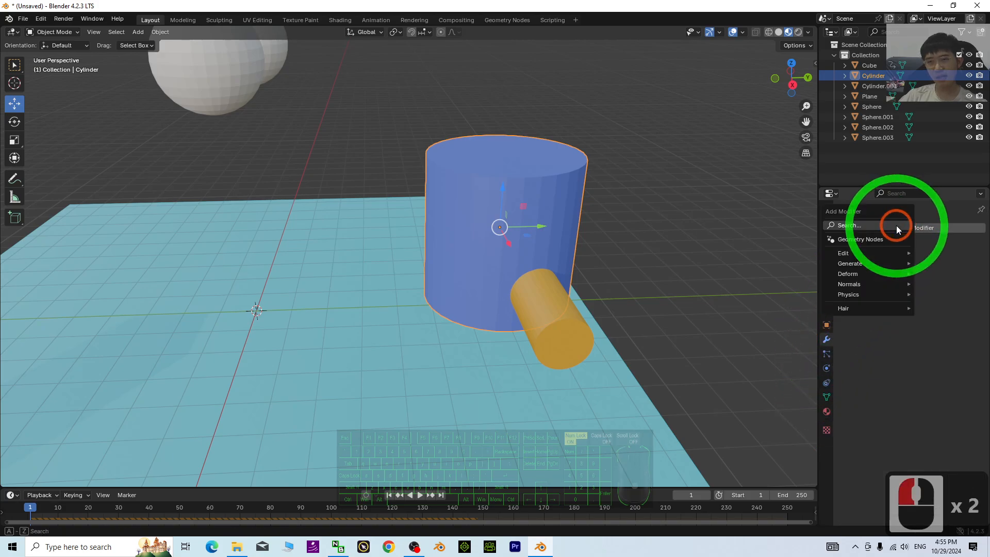
click(860, 226)
click(781, 243)
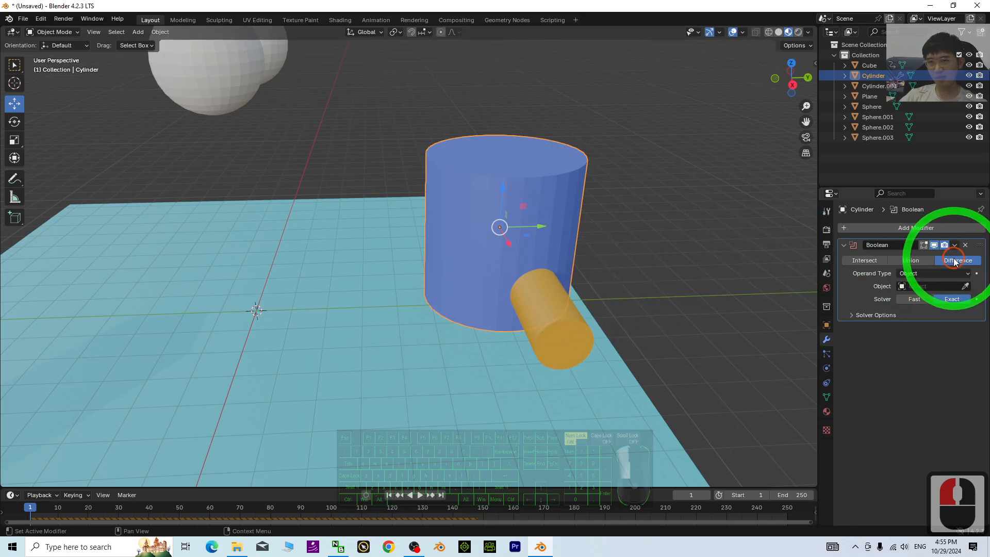
click(964, 285)
click(576, 322)
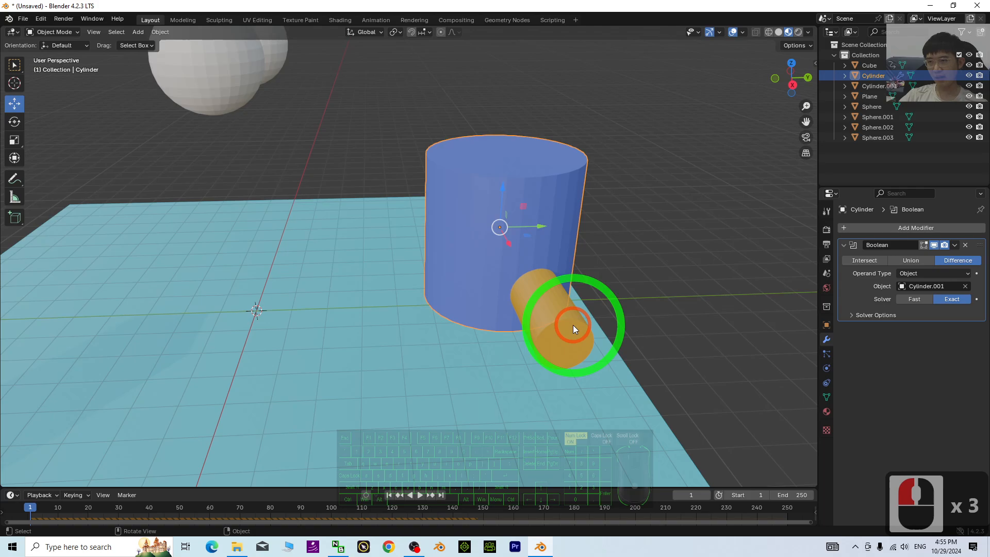
middle_drag(573, 325, 533, 311)
click(954, 244)
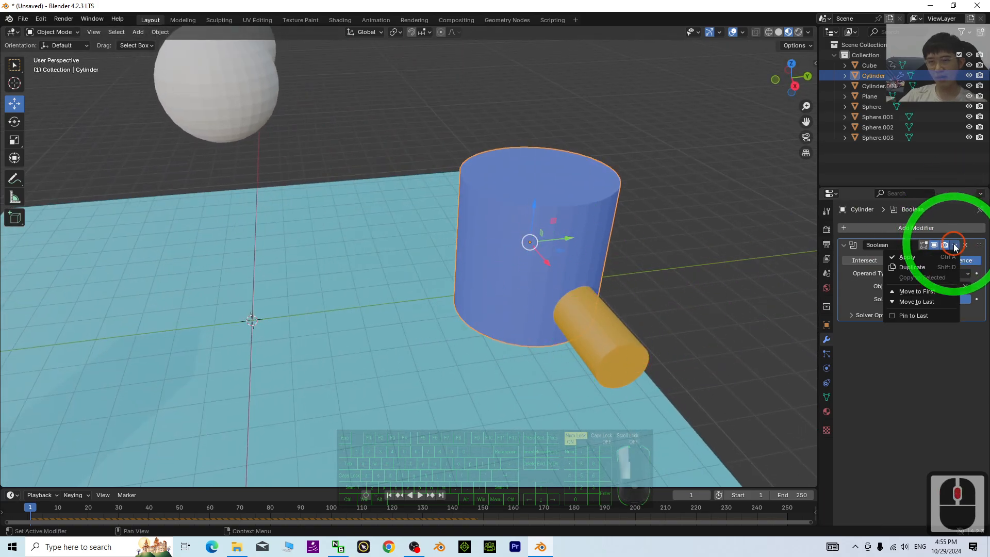
click(906, 258)
Move the rod about 3.5 m along negative Y to inspect the cut hole, and undo the move
double_click(594, 324)
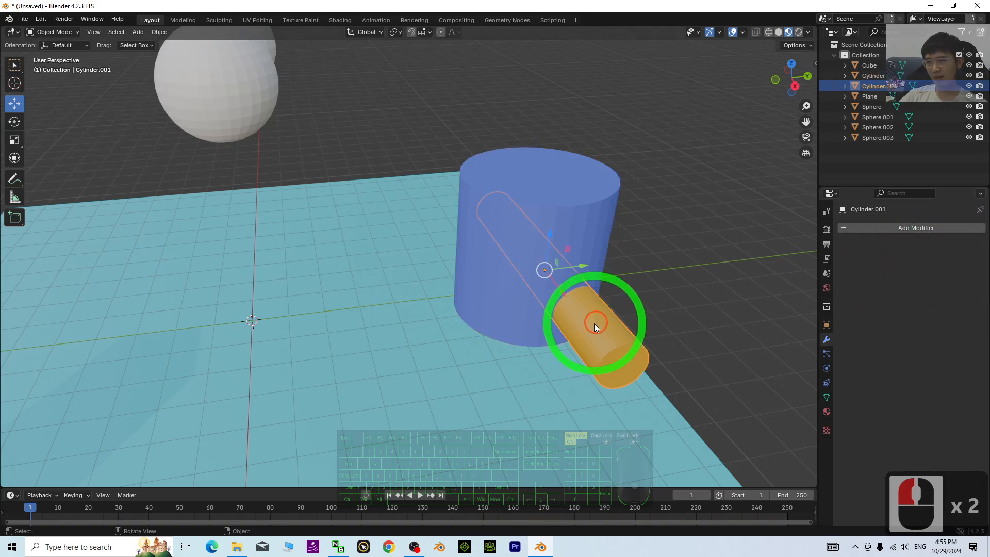
drag(581, 267, 398, 280)
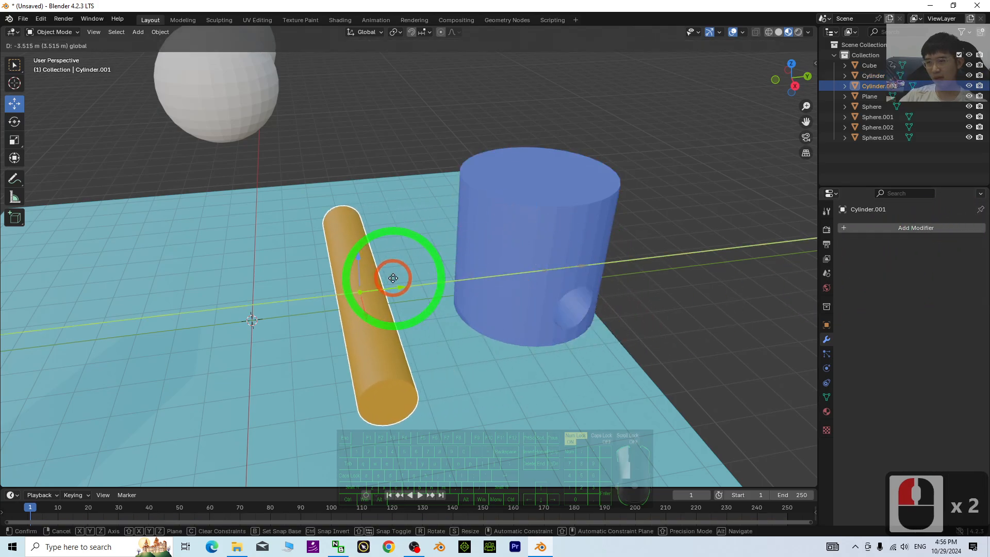
middle_drag(398, 281, 619, 197)
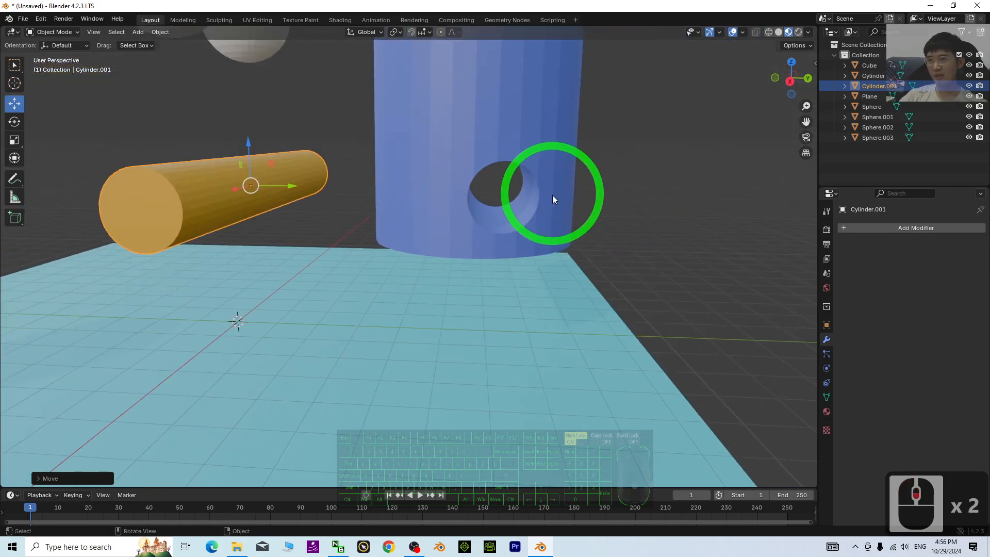
key(ctrl+z)
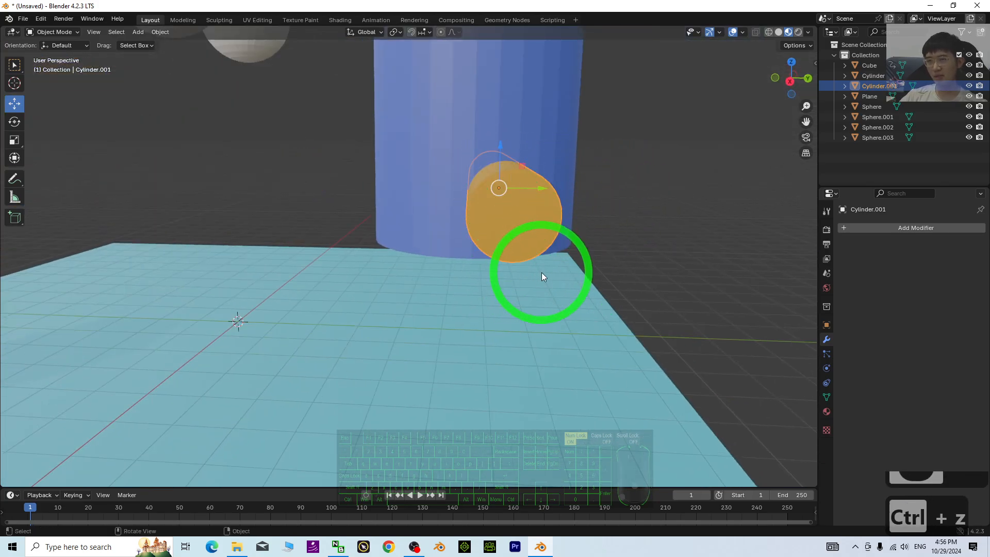
Scale the rod down uniformly until it is slightly thinner than the hole in the large cylinder
middle_drag(541, 279, 565, 281)
key(s)
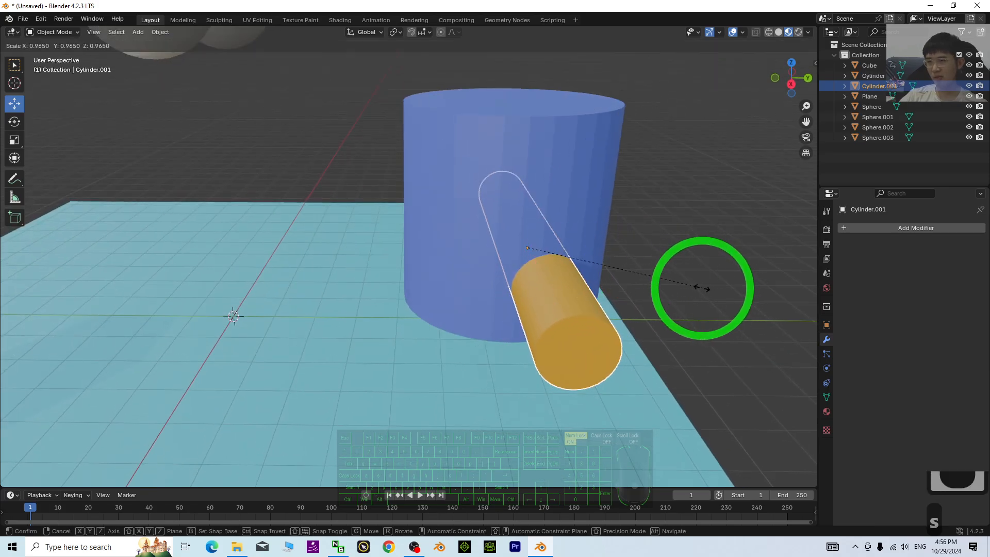
click(658, 285)
mouse_move(657, 380)
middle_down()
mouse_move(591, 366)
mouse_move(556, 376)
mouse_move(744, 369)
mouse_move(670, 376)
middle_up()
scroll(670, 375, down, 2)
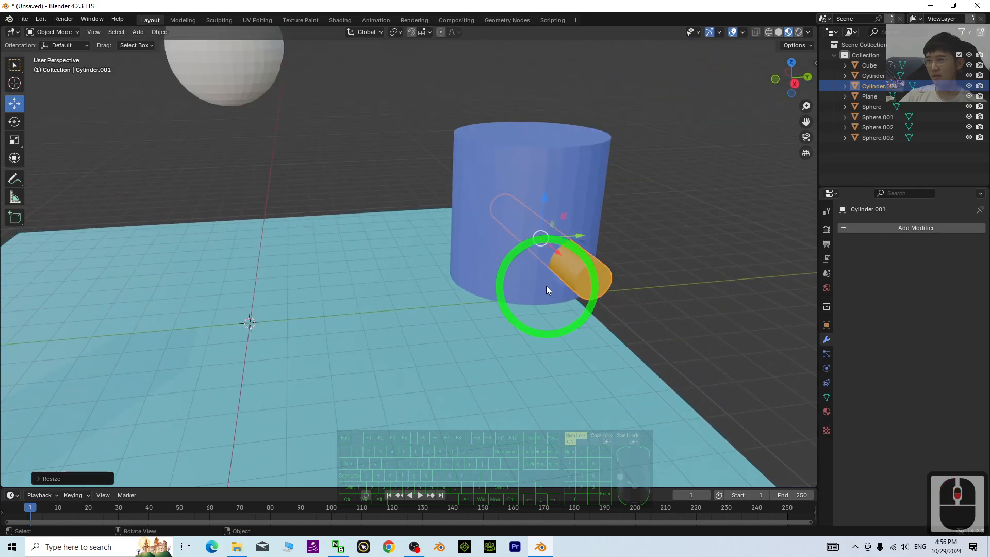
Stretch the rod along X with the Scale tool so it extends well beyond both sides of the large cylinder
click(16, 139)
mouse_move(602, 277)
mouse_down()
mouse_move(552, 254)
mouse_move(588, 289)
mouse_up()
middle_drag(587, 288, 506, 208)
click(478, 197)
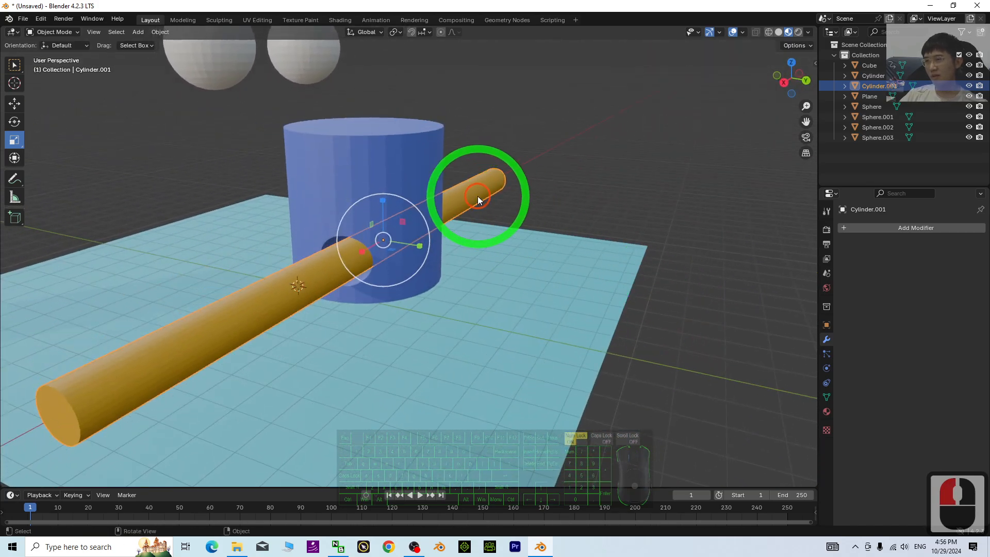
click(292, 289)
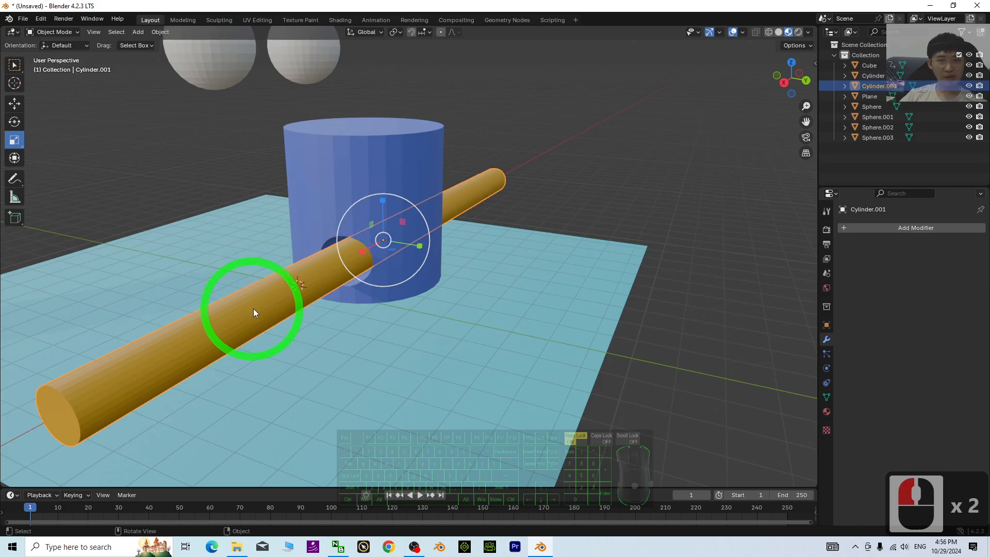
Add a rigid body to the rod and set its type to Passive
middle_drag(254, 310, 588, 277)
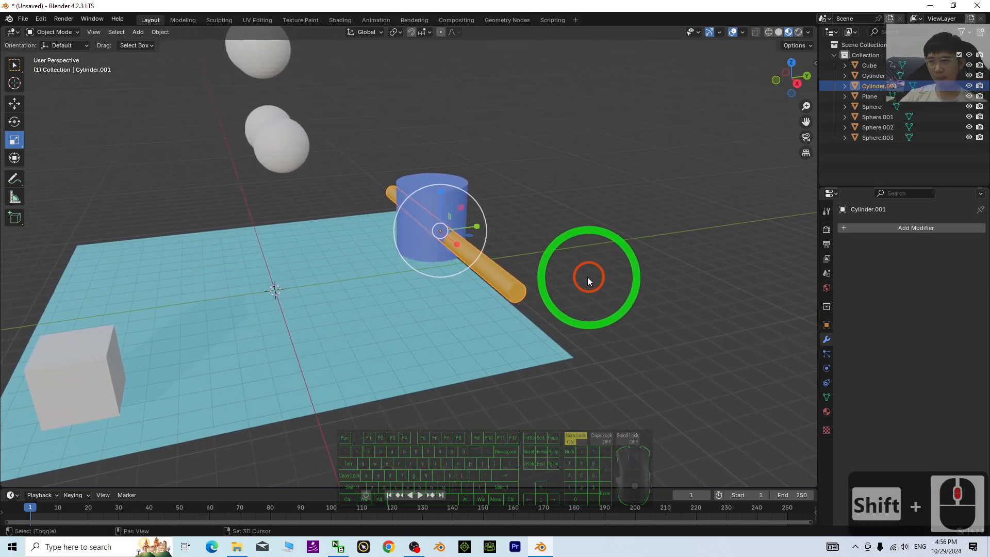
click(826, 368)
click(954, 250)
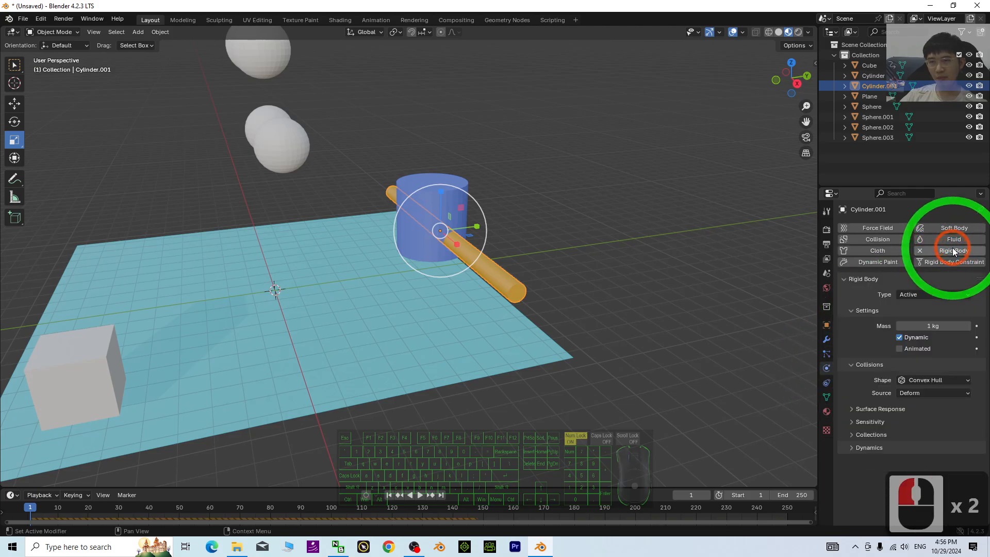
click(913, 294)
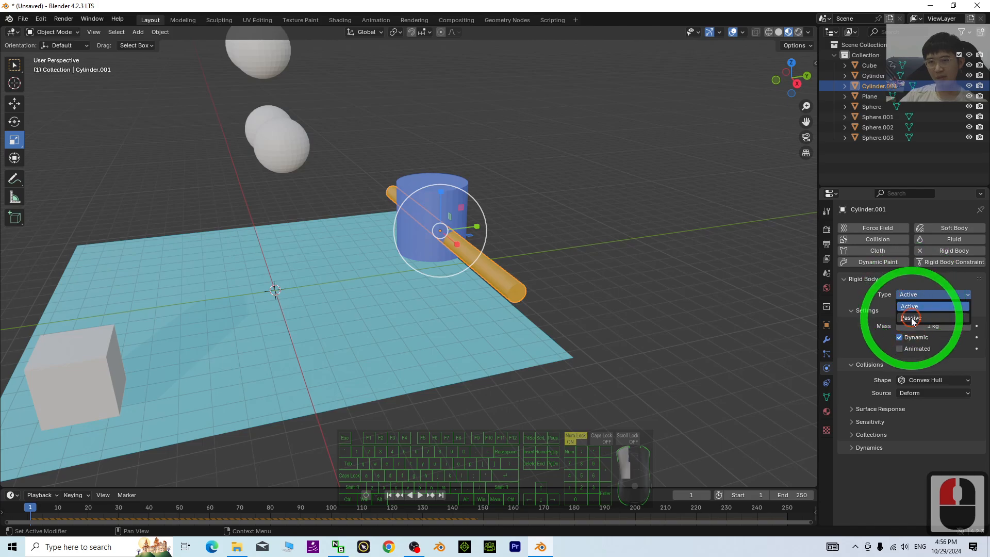
click(911, 318)
Give the large cylinder an Active rigid body, play the simulation as a test, and return to frame 1
middle_drag(638, 352, 625, 328)
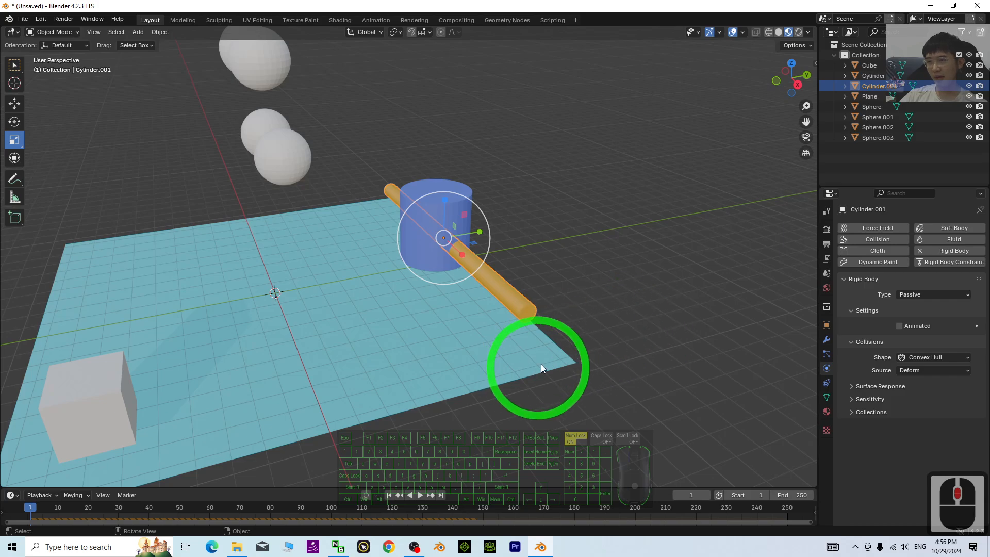
scroll(540, 364, up, 2)
click(444, 153)
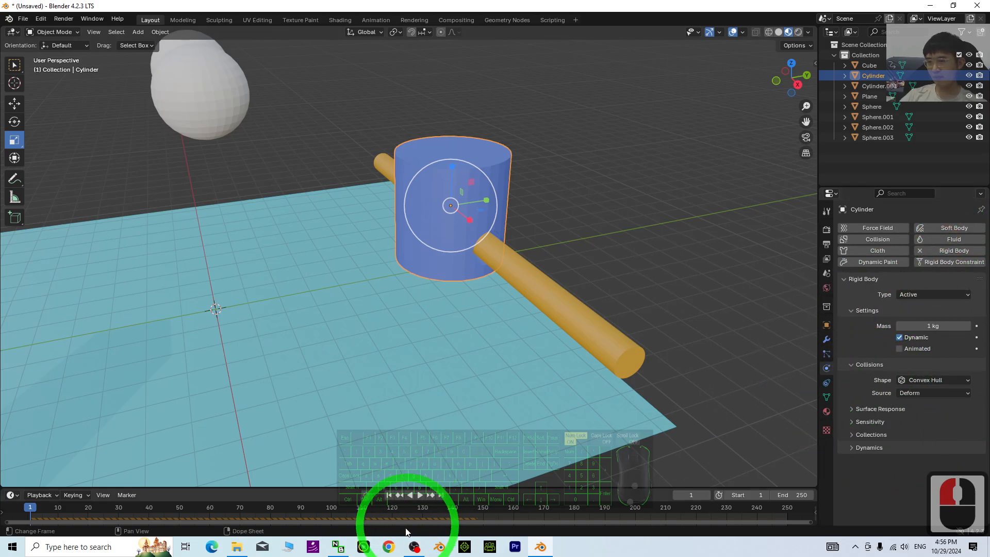
click(420, 495)
scroll(499, 235, down, 4)
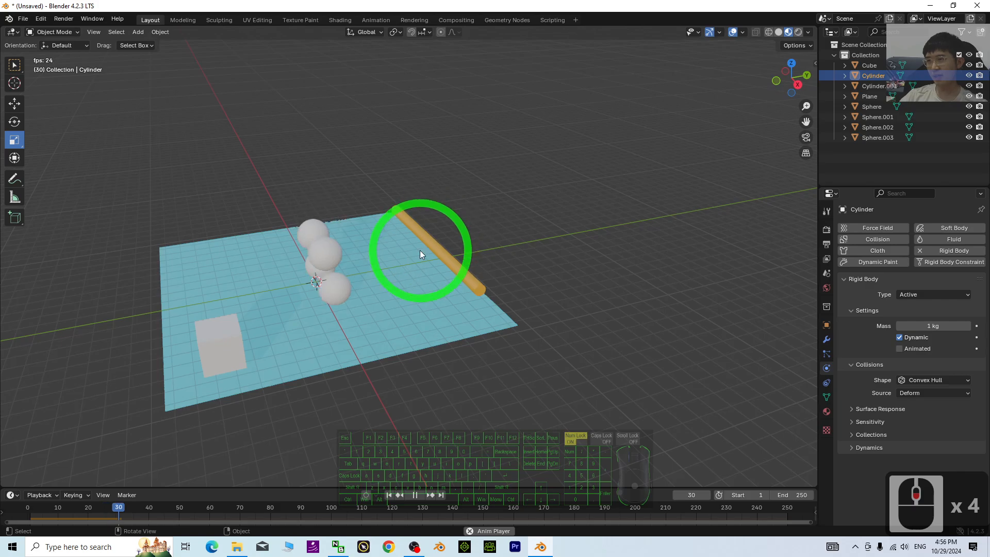
click(416, 494)
click(388, 495)
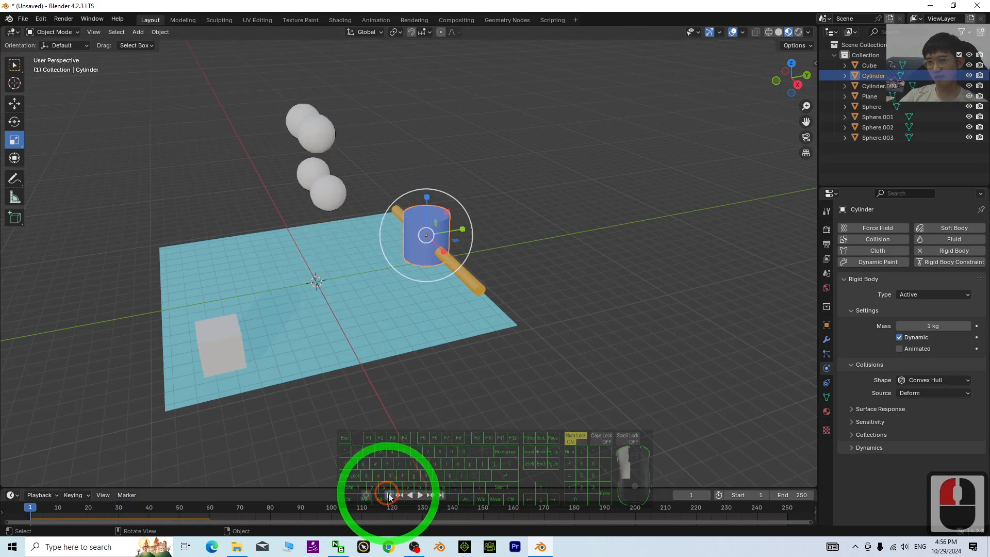
Set the large cylinder's rigid body collision shape to Mesh
scroll(521, 274, up, 3)
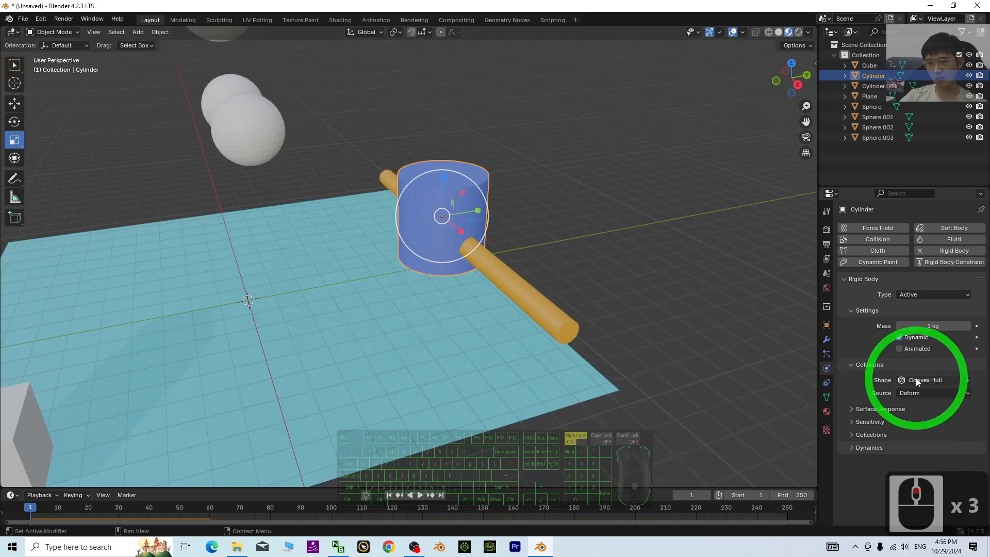
click(916, 379)
click(913, 461)
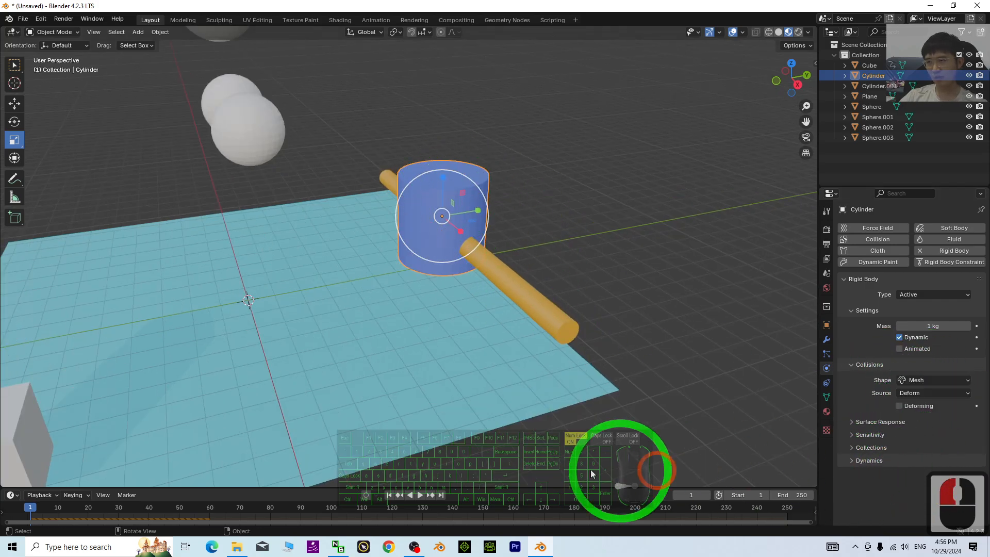
Play the simulation to check how the large cylinder behaves on the rod, and return to frame 1
click(515, 286)
scroll(691, 289, down, 2)
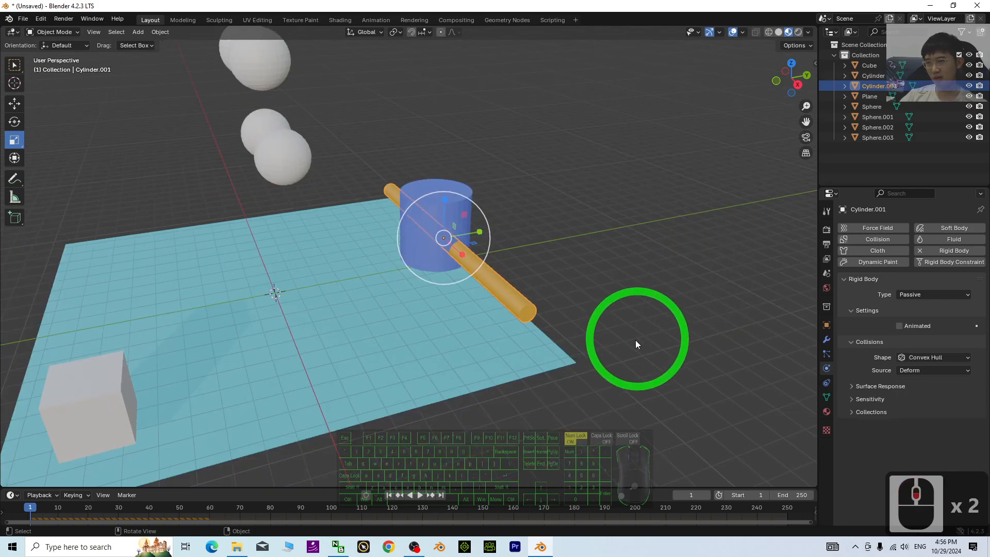
click(420, 495)
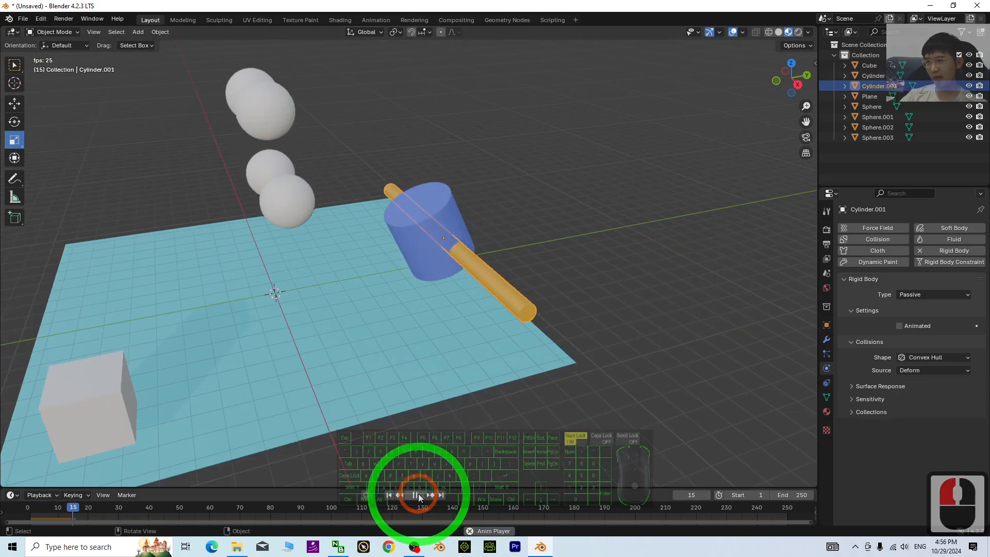
scroll(797, 218, up, 5)
middle_drag(797, 217, 495, 268)
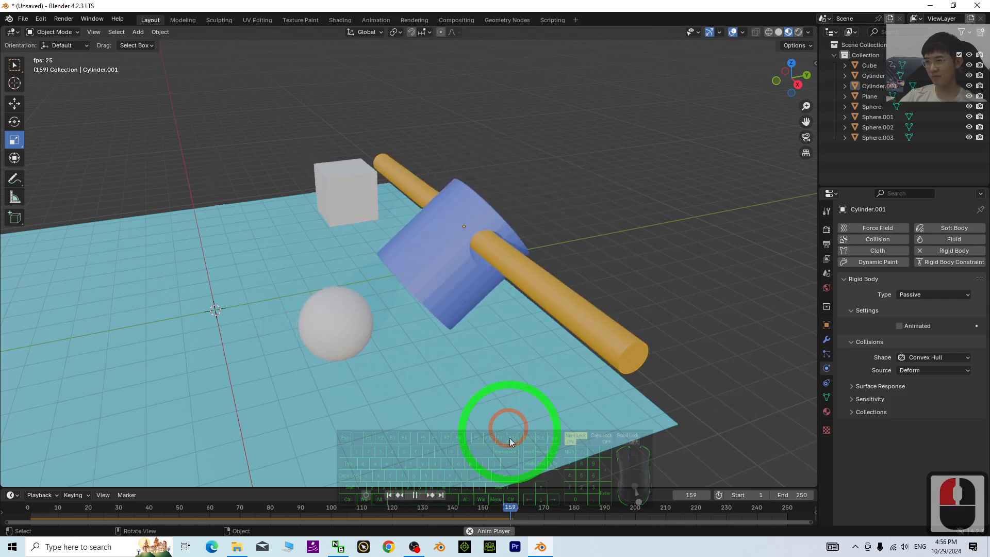
click(415, 495)
click(389, 495)
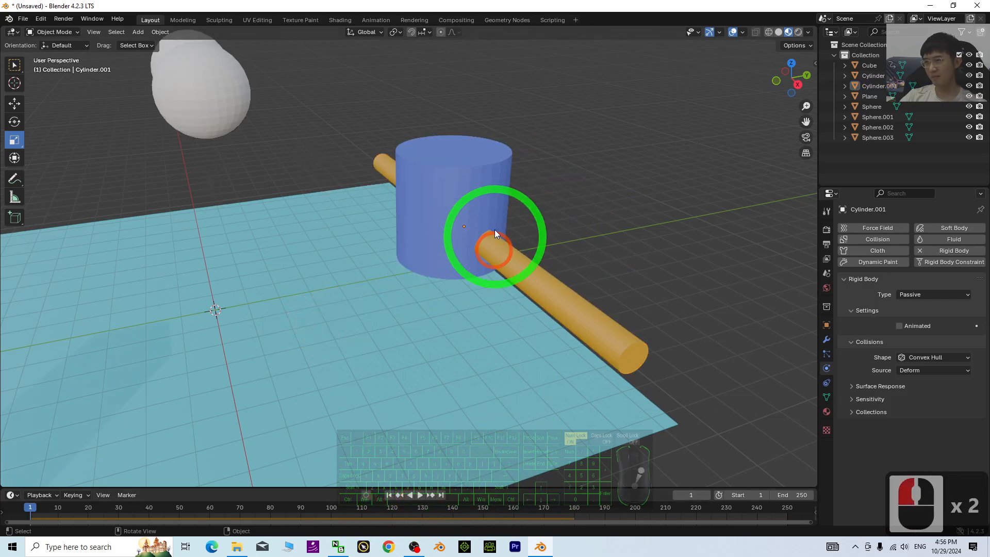
Replay the simulation and examine the large cylinder's motion around the rod from several angles
middle_drag(710, 348, 644, 309)
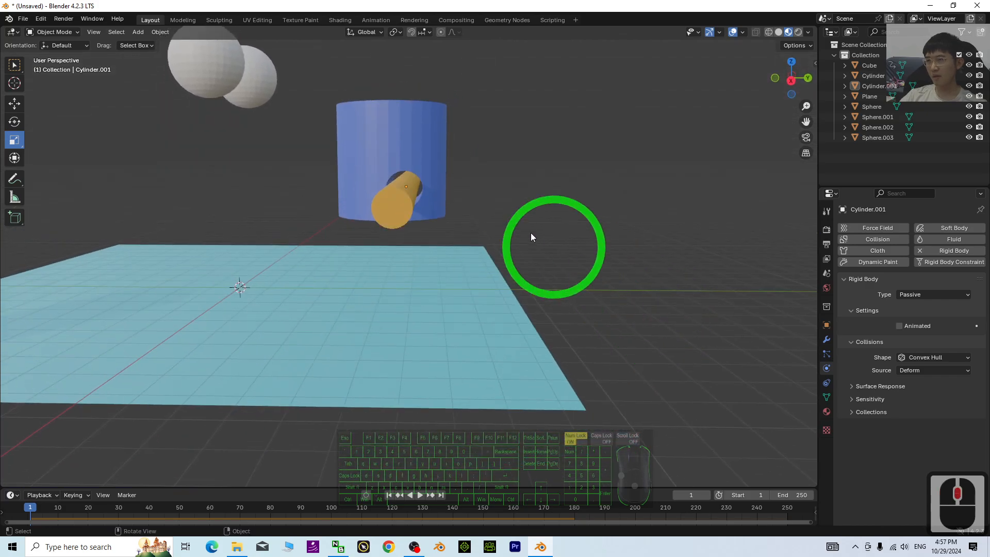
middle_drag(413, 215, 416, 487)
click(419, 493)
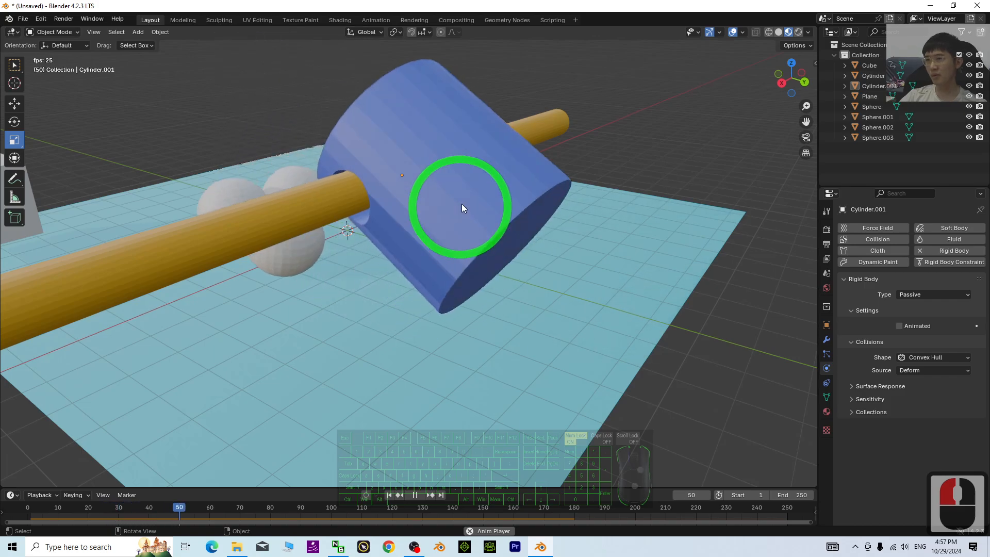
scroll(504, 243, down, 4)
middle_drag(444, 281, 627, 181)
scroll(500, 224, up, 4)
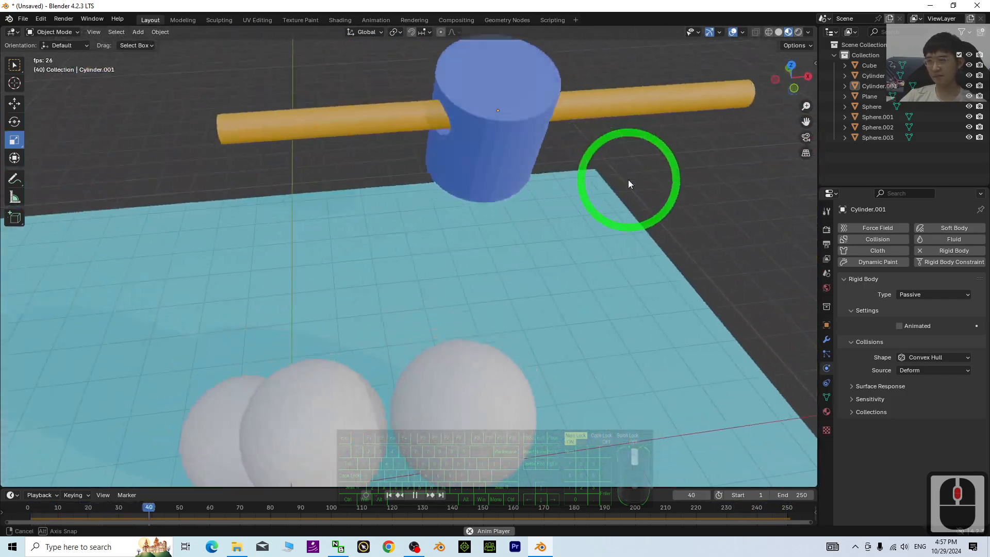
scroll(607, 235, down, 5)
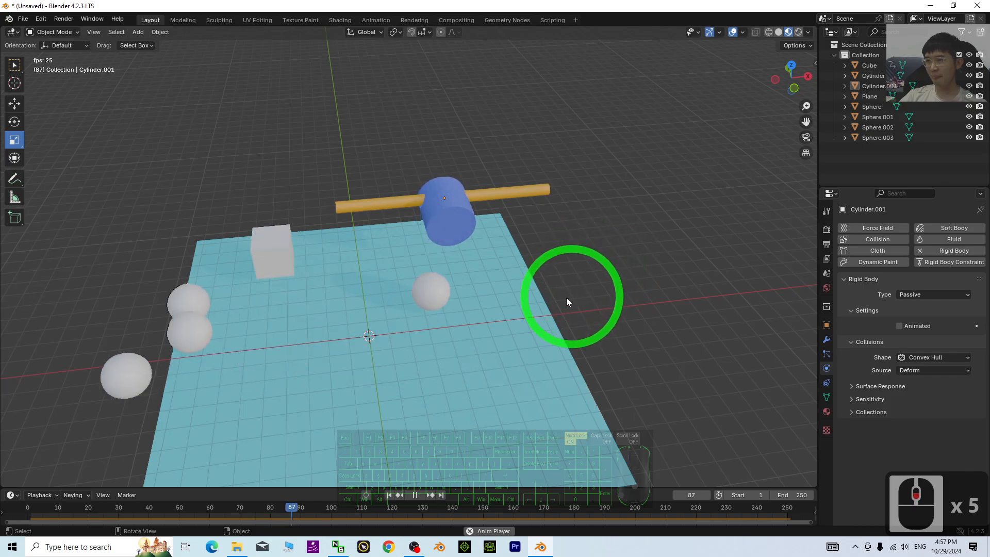
Stop the simulation, return to frame 1, and inspect the starting arrangement of the cylinder, rod, spheres and cube
click(415, 495)
click(389, 495)
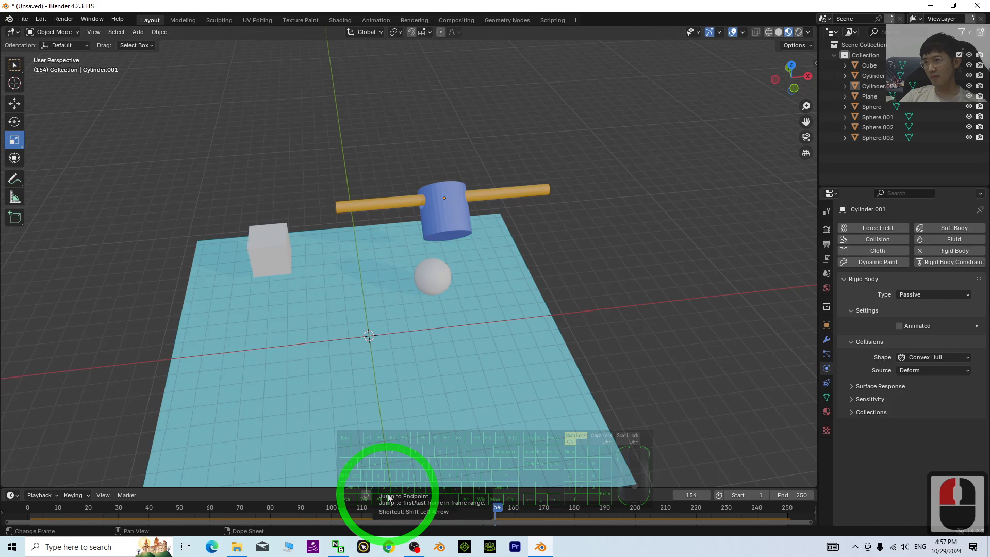
middle_drag(641, 276, 479, 288)
scroll(438, 290, up, 2)
shift+middle_drag(382, 359, 484, 309)
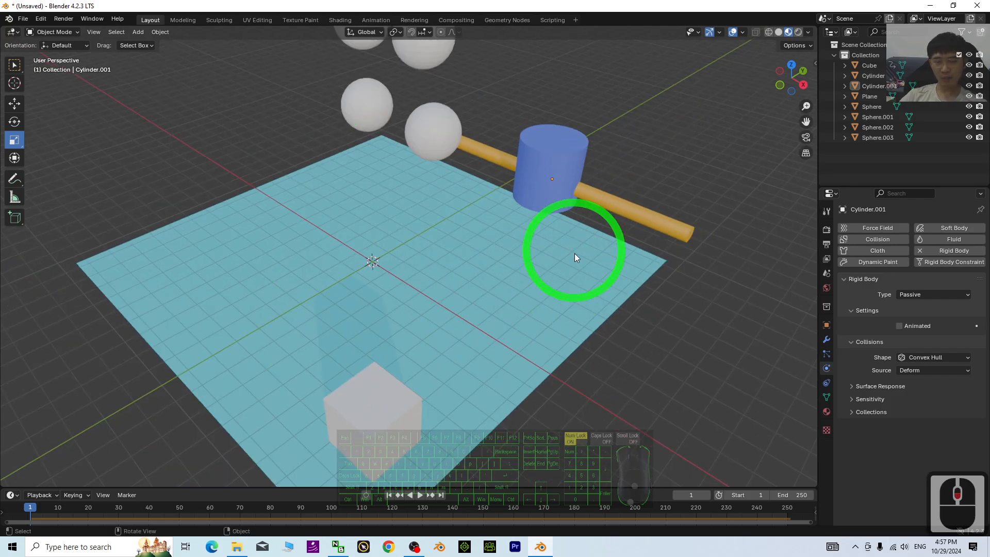
mouse_move(604, 267)
middle_down()
mouse_move(566, 261)
mouse_move(590, 267)
mouse_move(543, 269)
mouse_move(625, 298)
mouse_move(621, 257)
middle_up()
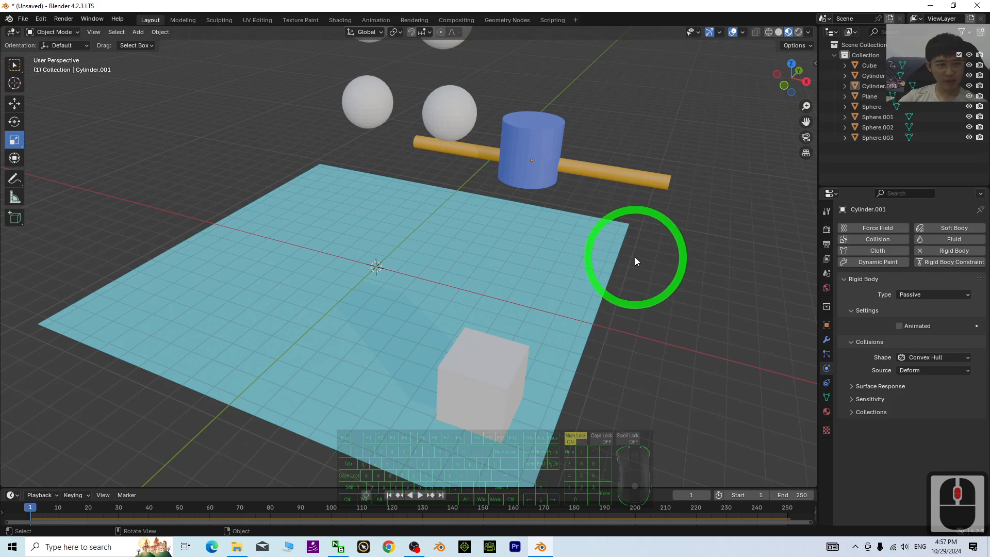
mouse_move(667, 246)
middle_down()
mouse_move(626, 246)
mouse_move(674, 249)
middle_up()
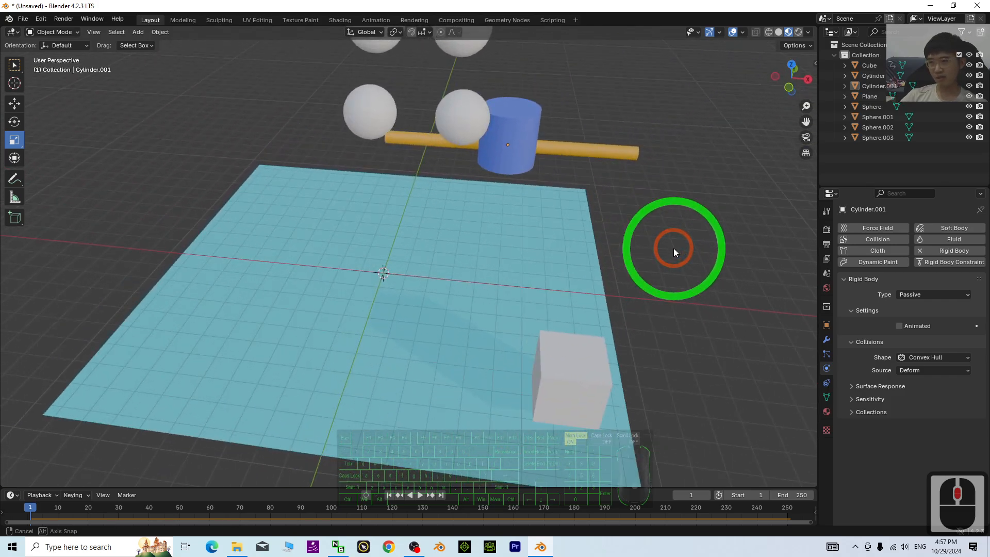
Play the finished animation from frame 1 and examine the swinging cylinder, spheres and moving cube from several angles
click(421, 496)
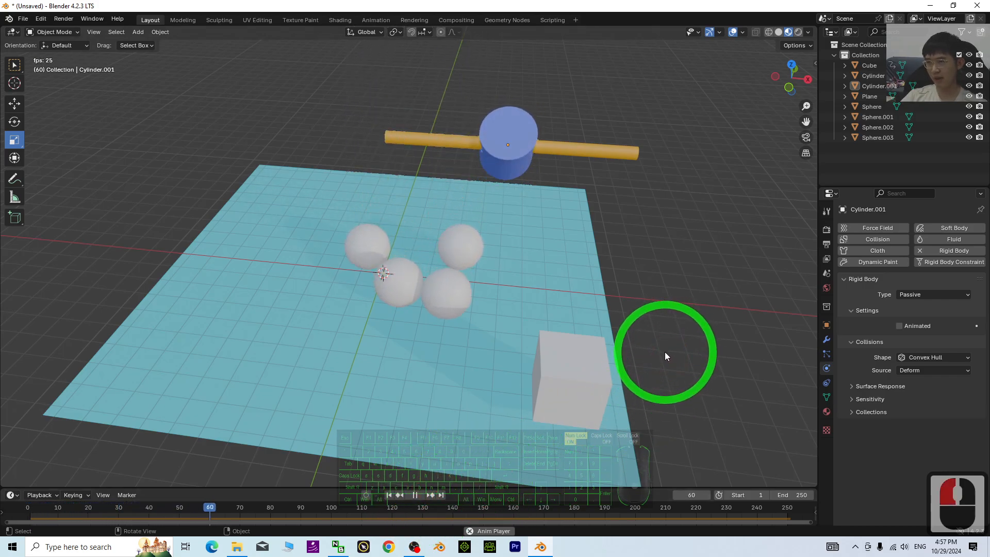
middle_drag(667, 355, 548, 315)
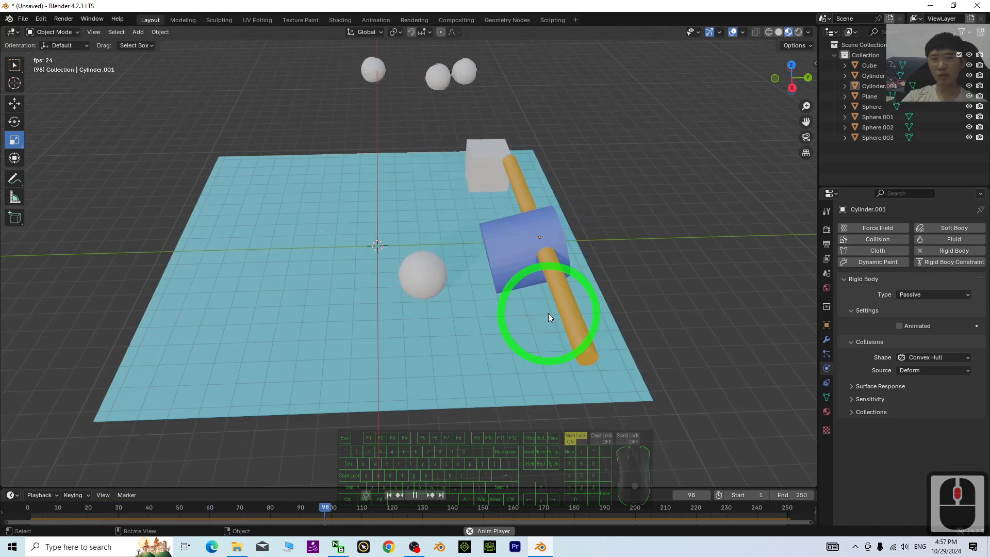
middle_drag(628, 327, 657, 320)
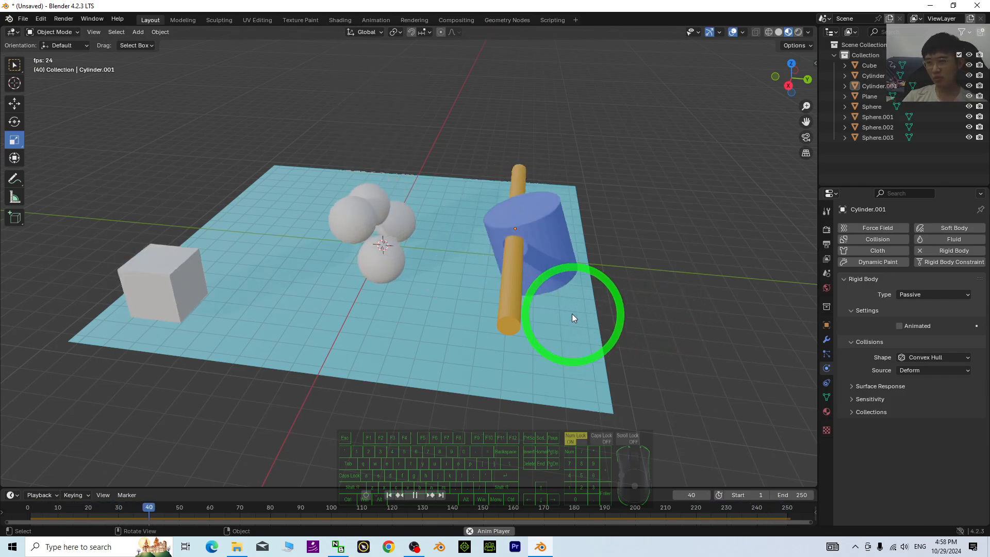
middle_drag(581, 316, 743, 362)
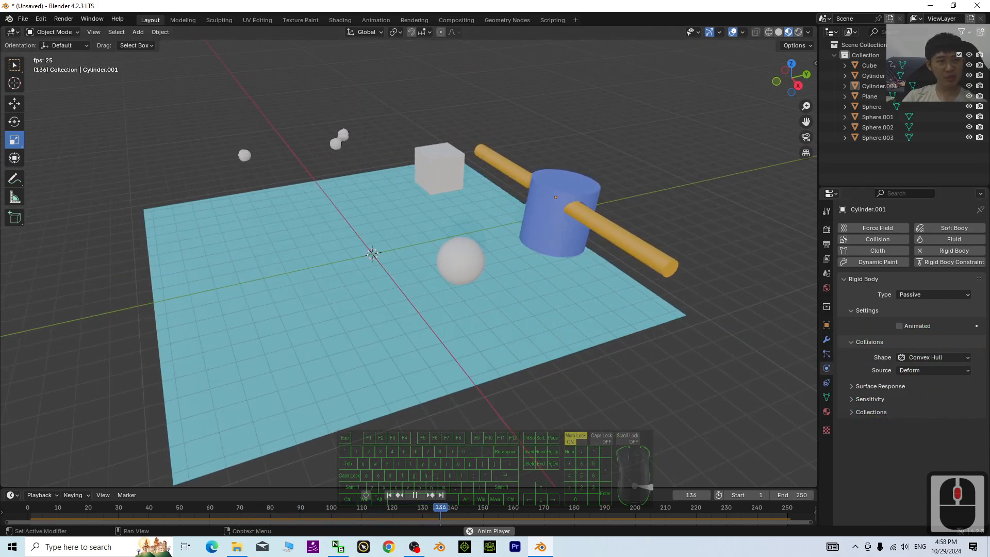